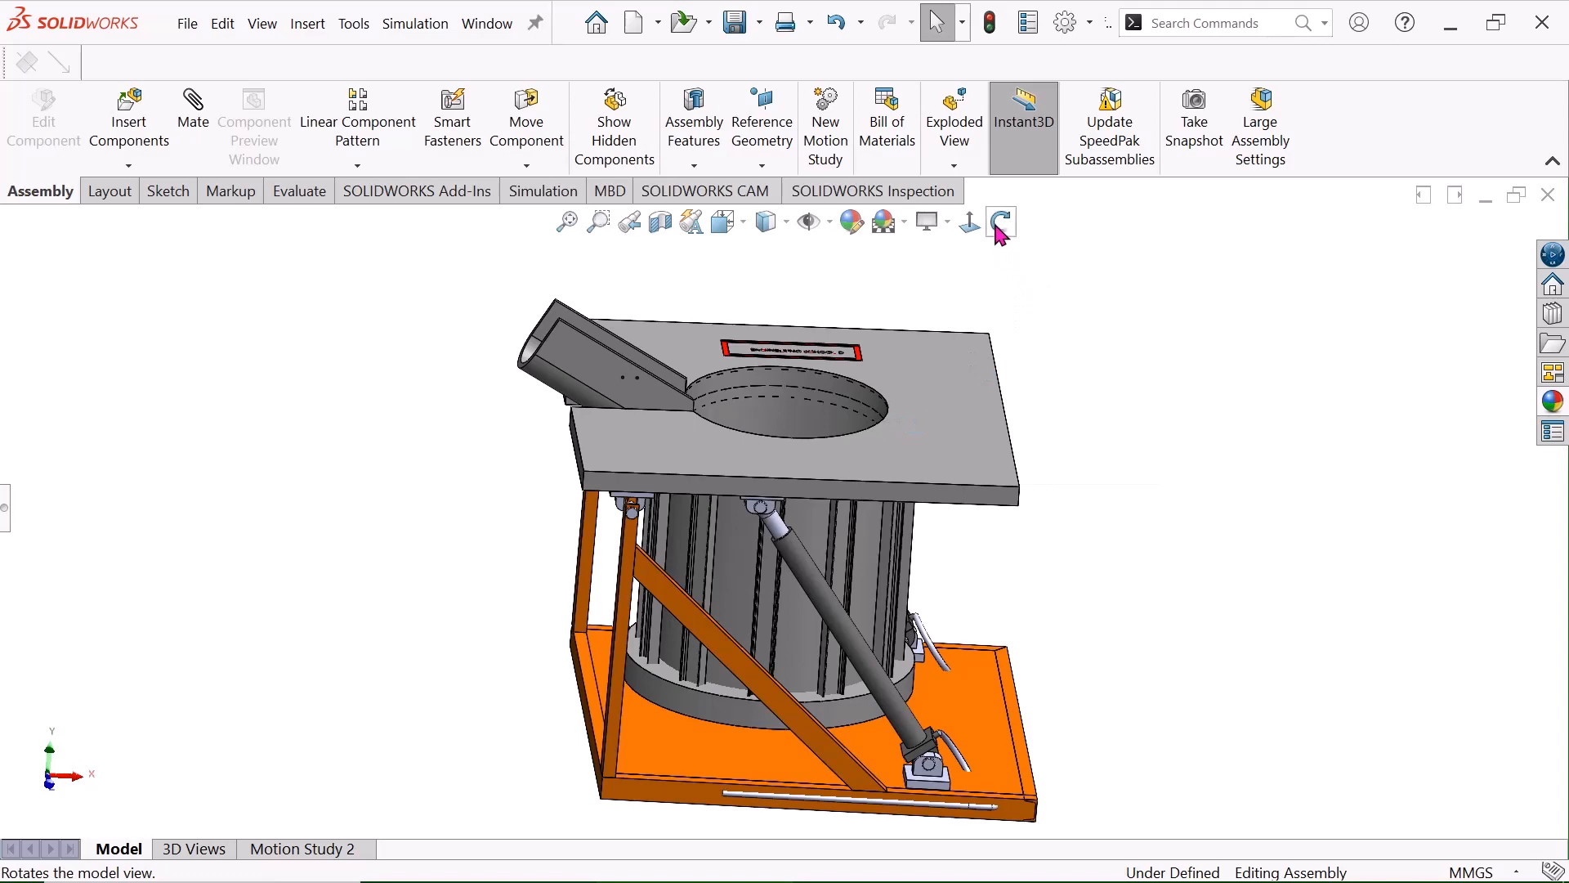
Look over the furnace assembly and show its feature tree
click(1001, 222)
drag(1054, 378, 1115, 361)
right_click(1128, 350)
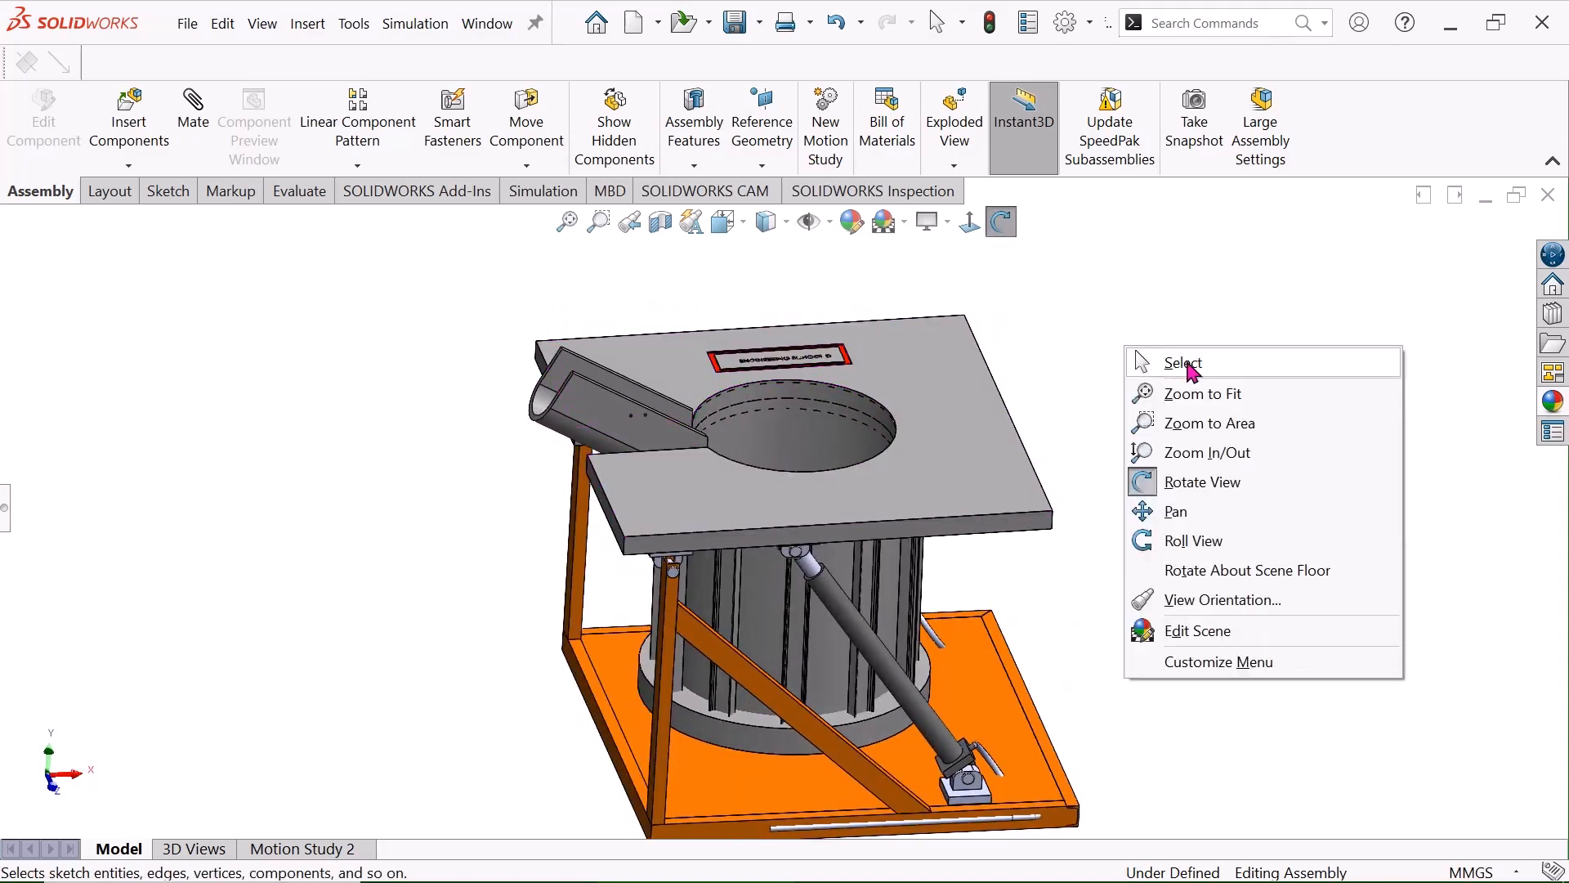
click(1190, 365)
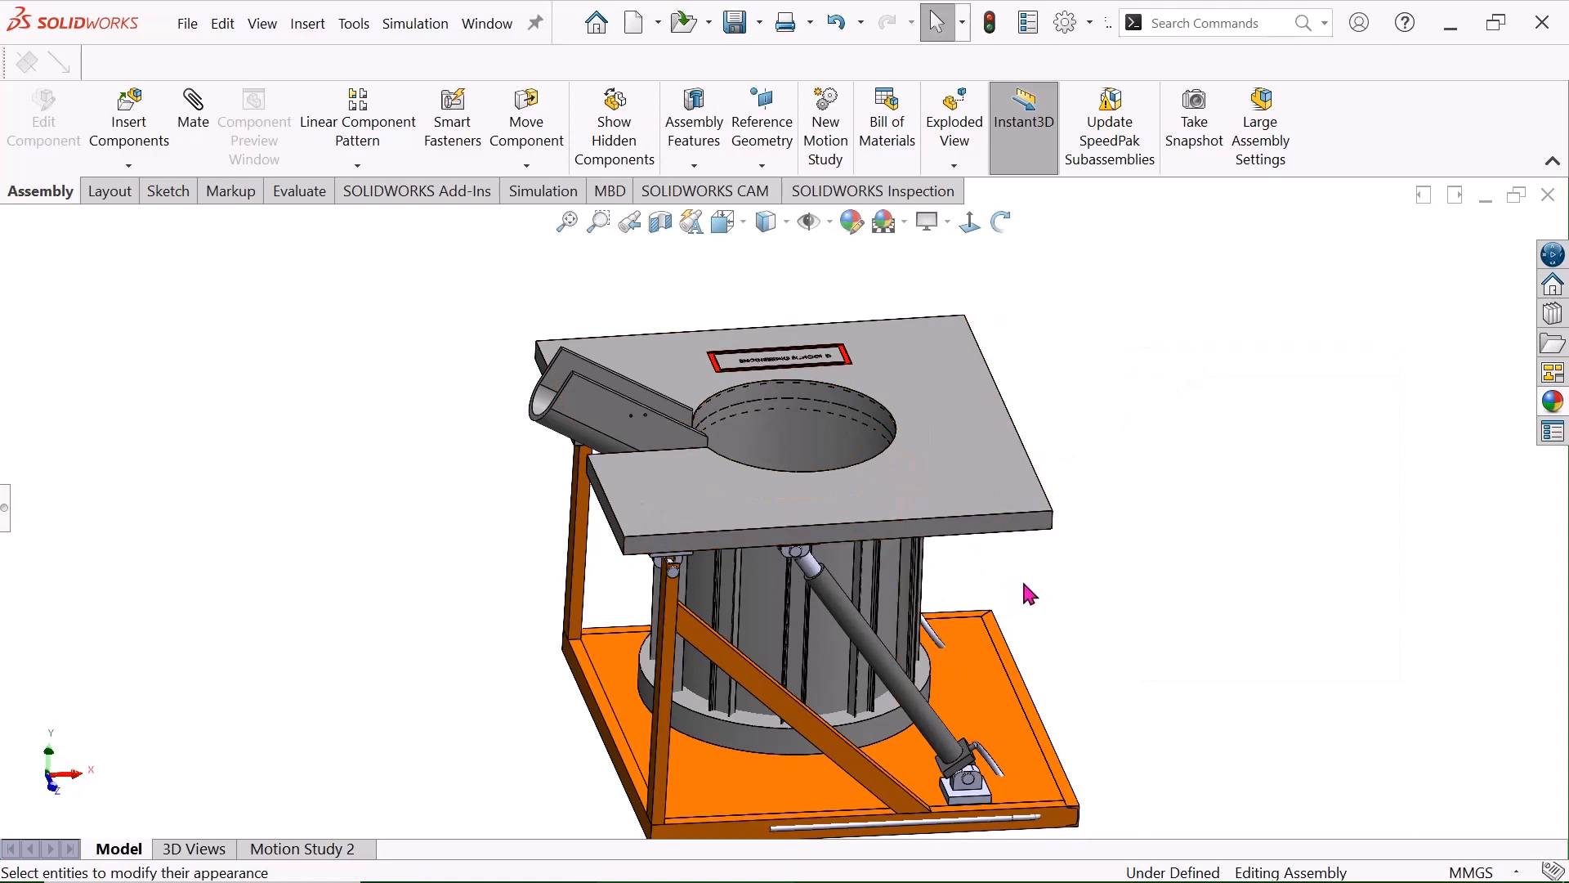
click(1004, 222)
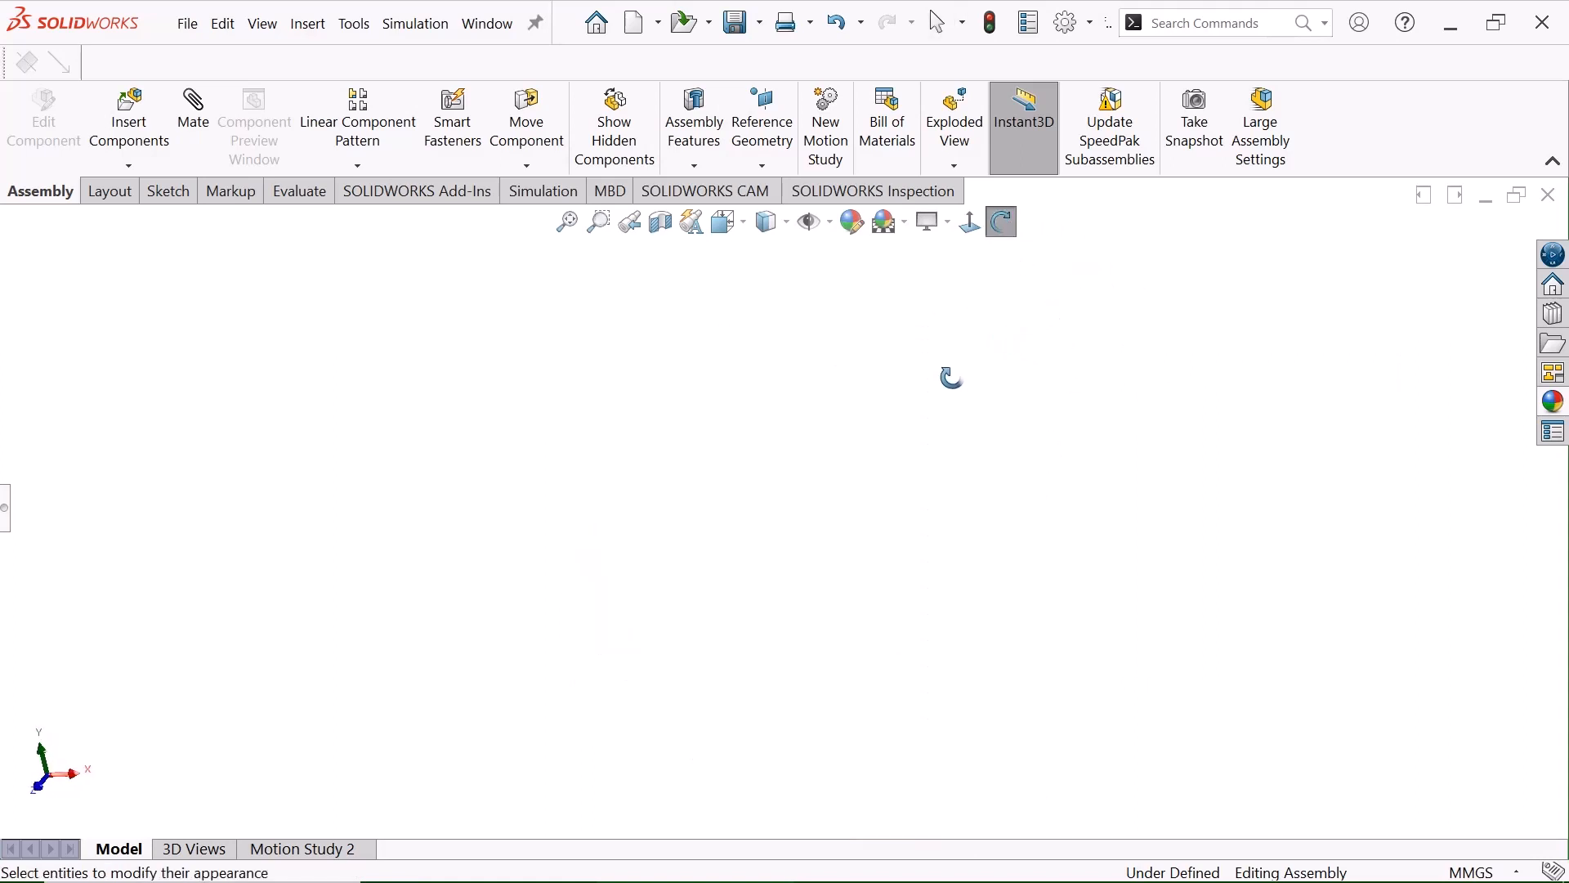
right_click(518, 412)
click(643, 424)
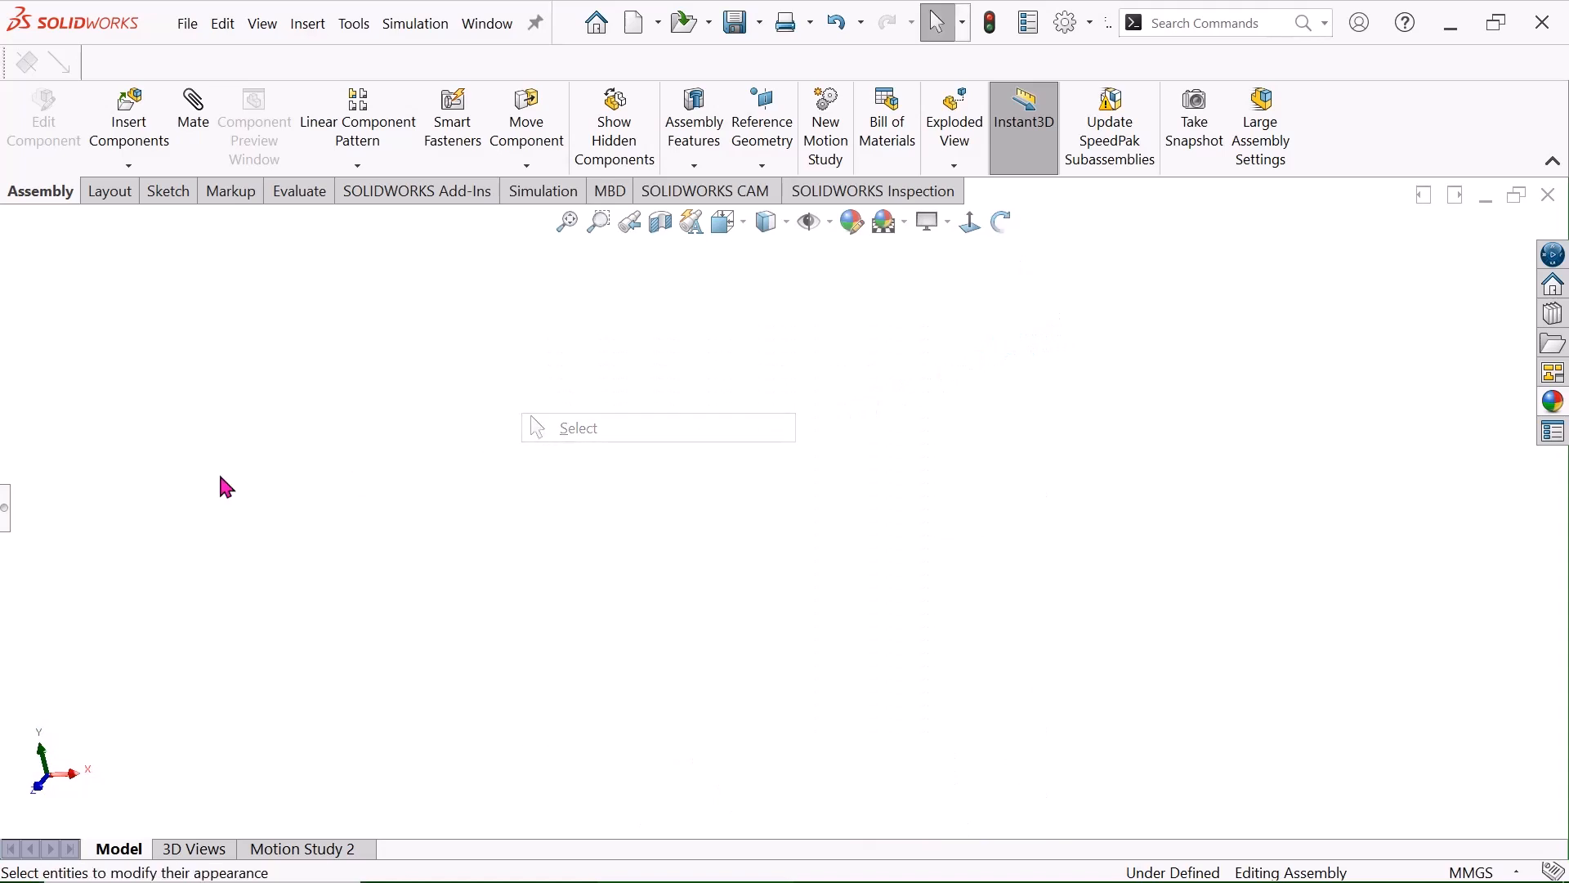
click(6, 515)
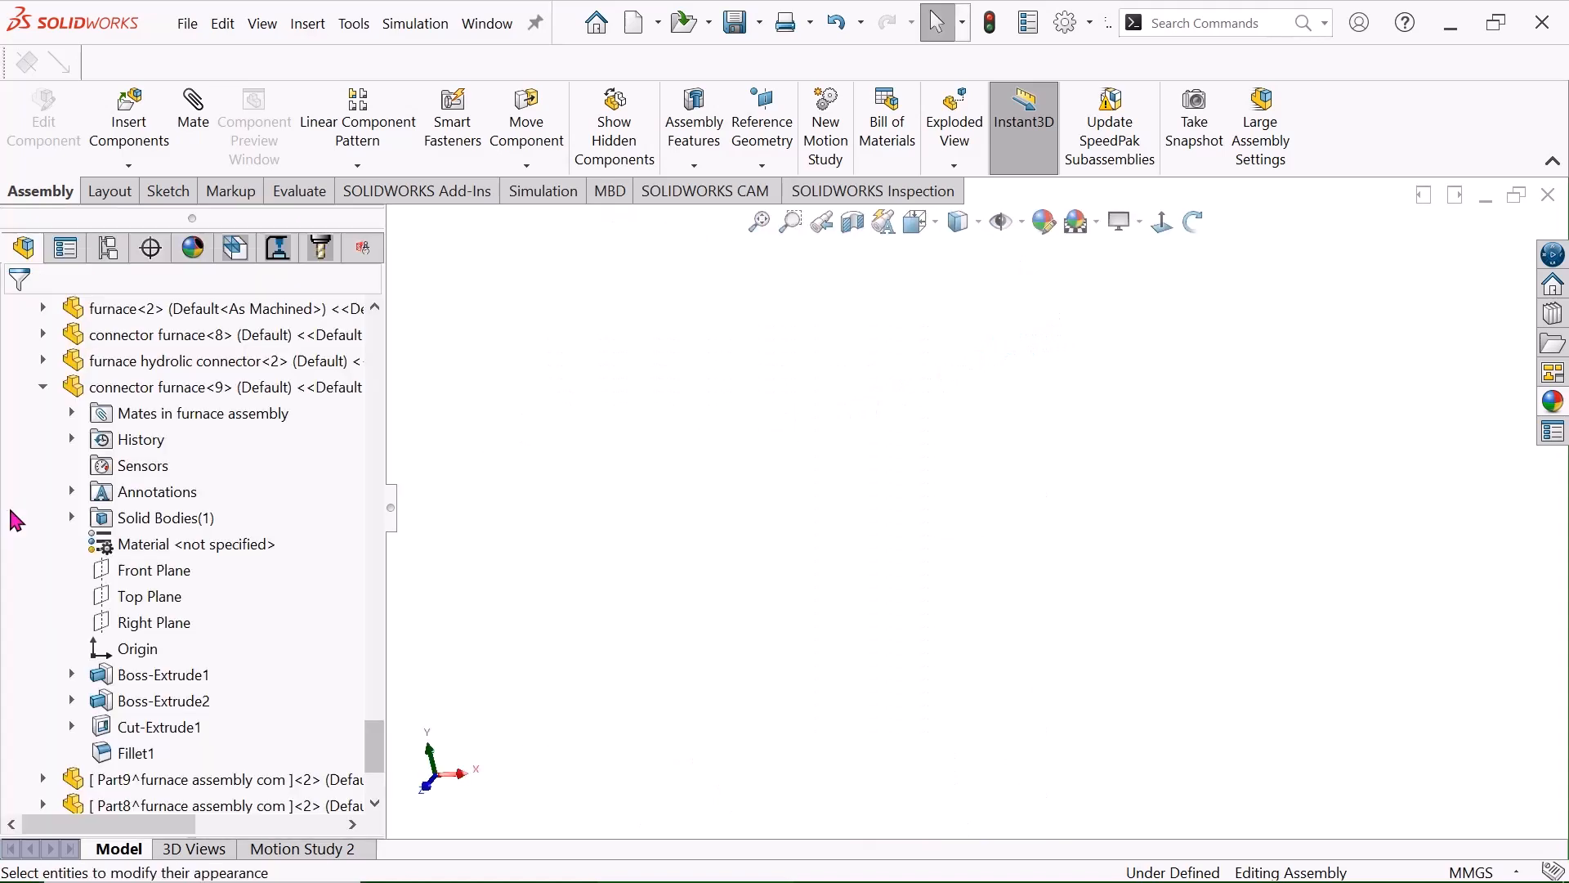
Fit the whole furnace assembly in view, then examine the front hydraulic cylinder from its base mount to the upper rod connector
click(762, 226)
scroll(842, 560, down, 10)
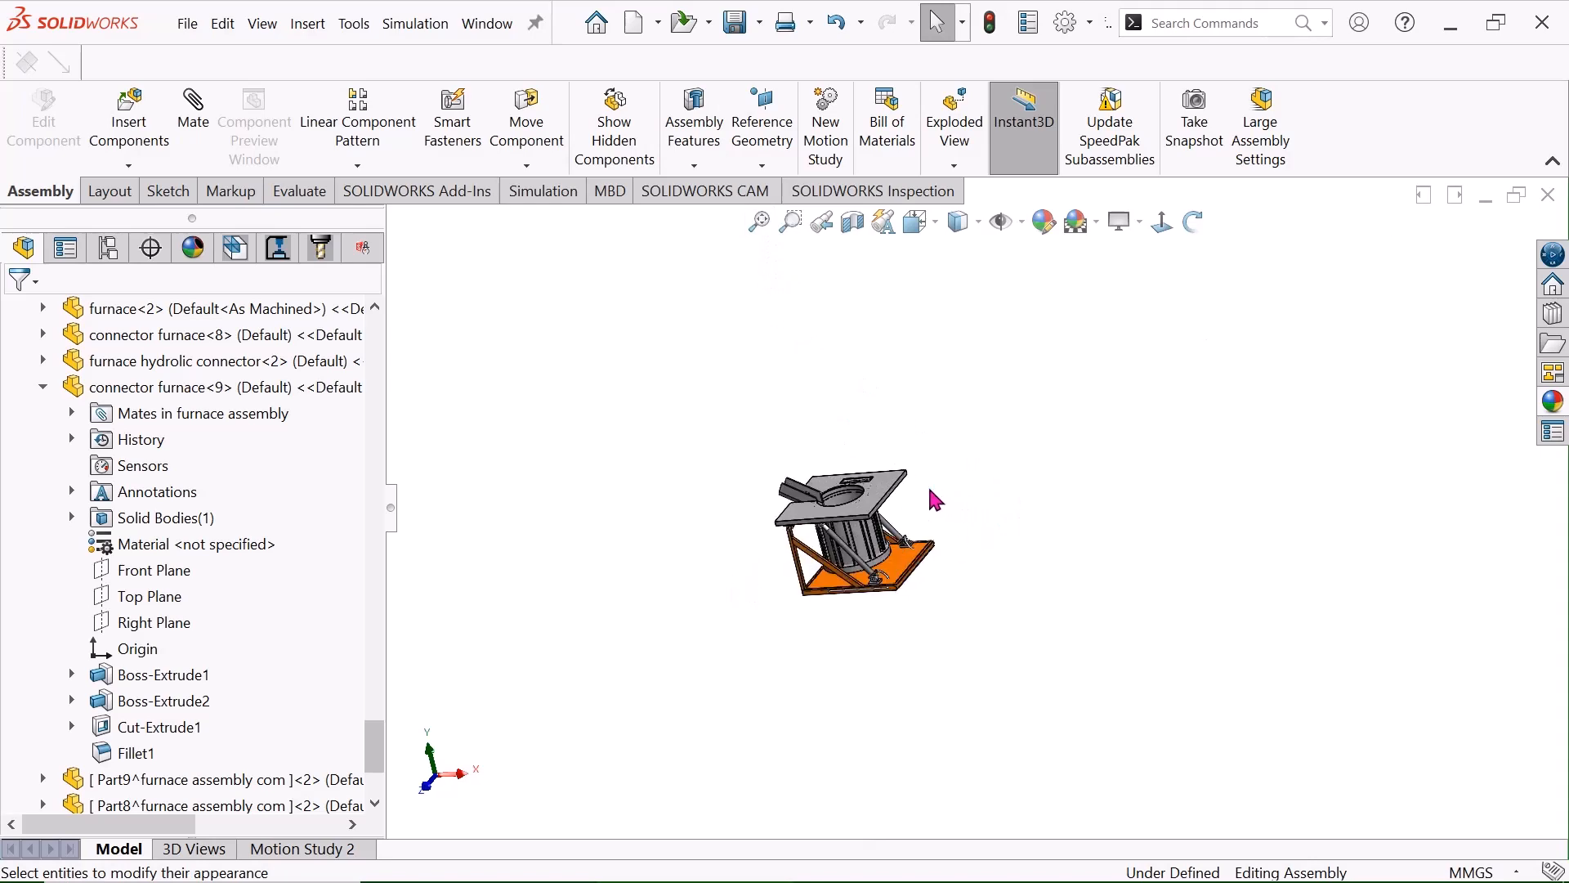
scroll(936, 500, down, 4)
click(1193, 221)
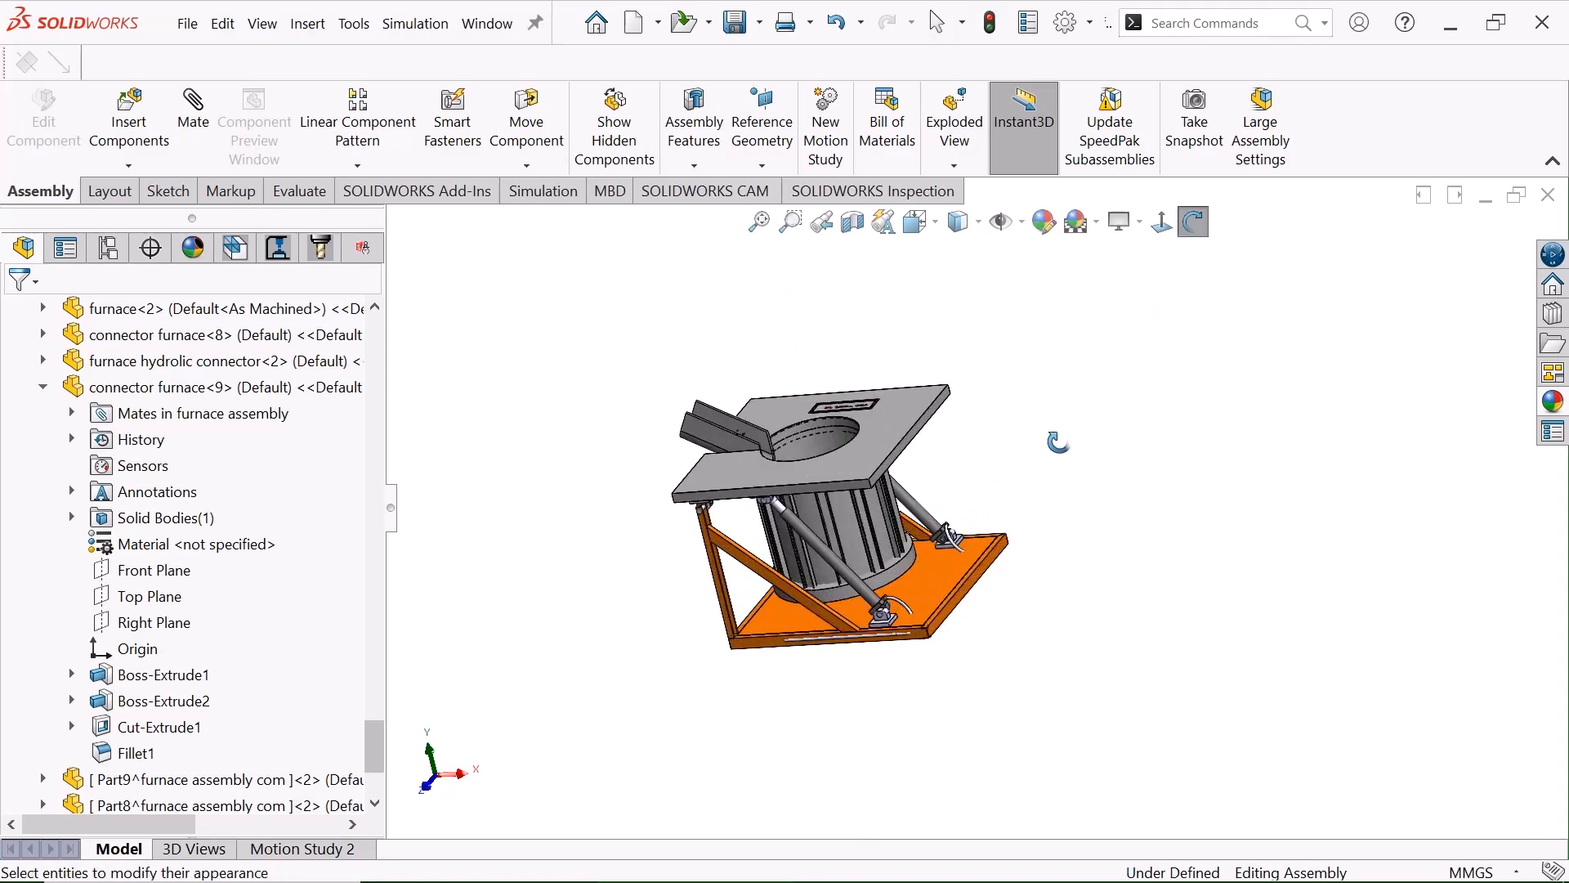
drag(1057, 442, 1114, 395)
scroll(825, 500, down, 4)
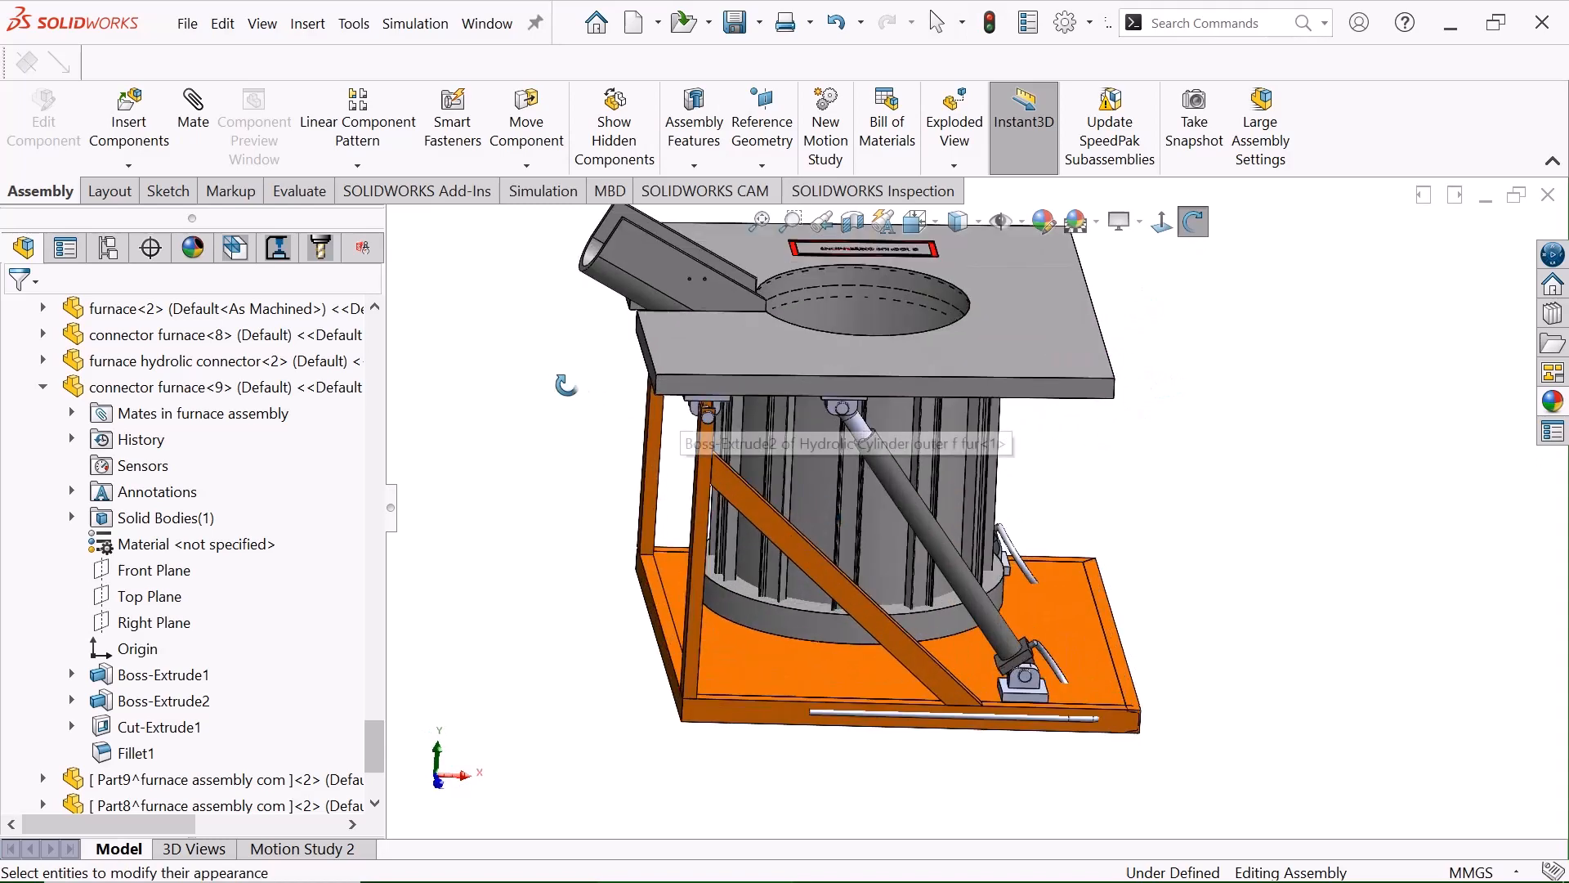
right_click(490, 386)
click(604, 403)
scroll(835, 326, down, 3)
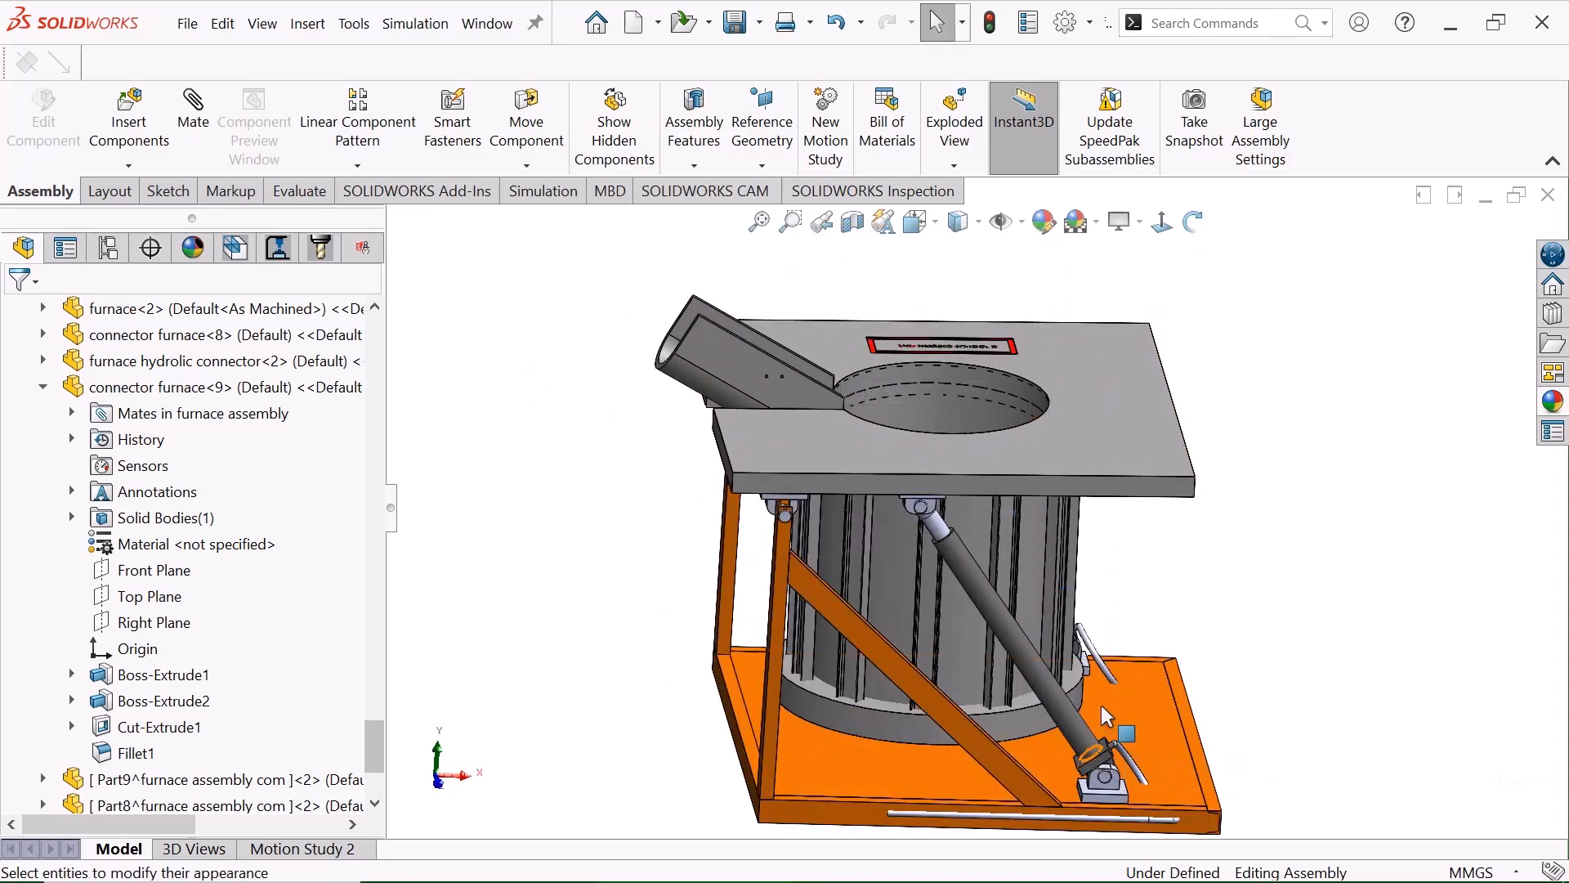
scroll(1111, 663, up, 1)
scroll(1112, 664, down, 1)
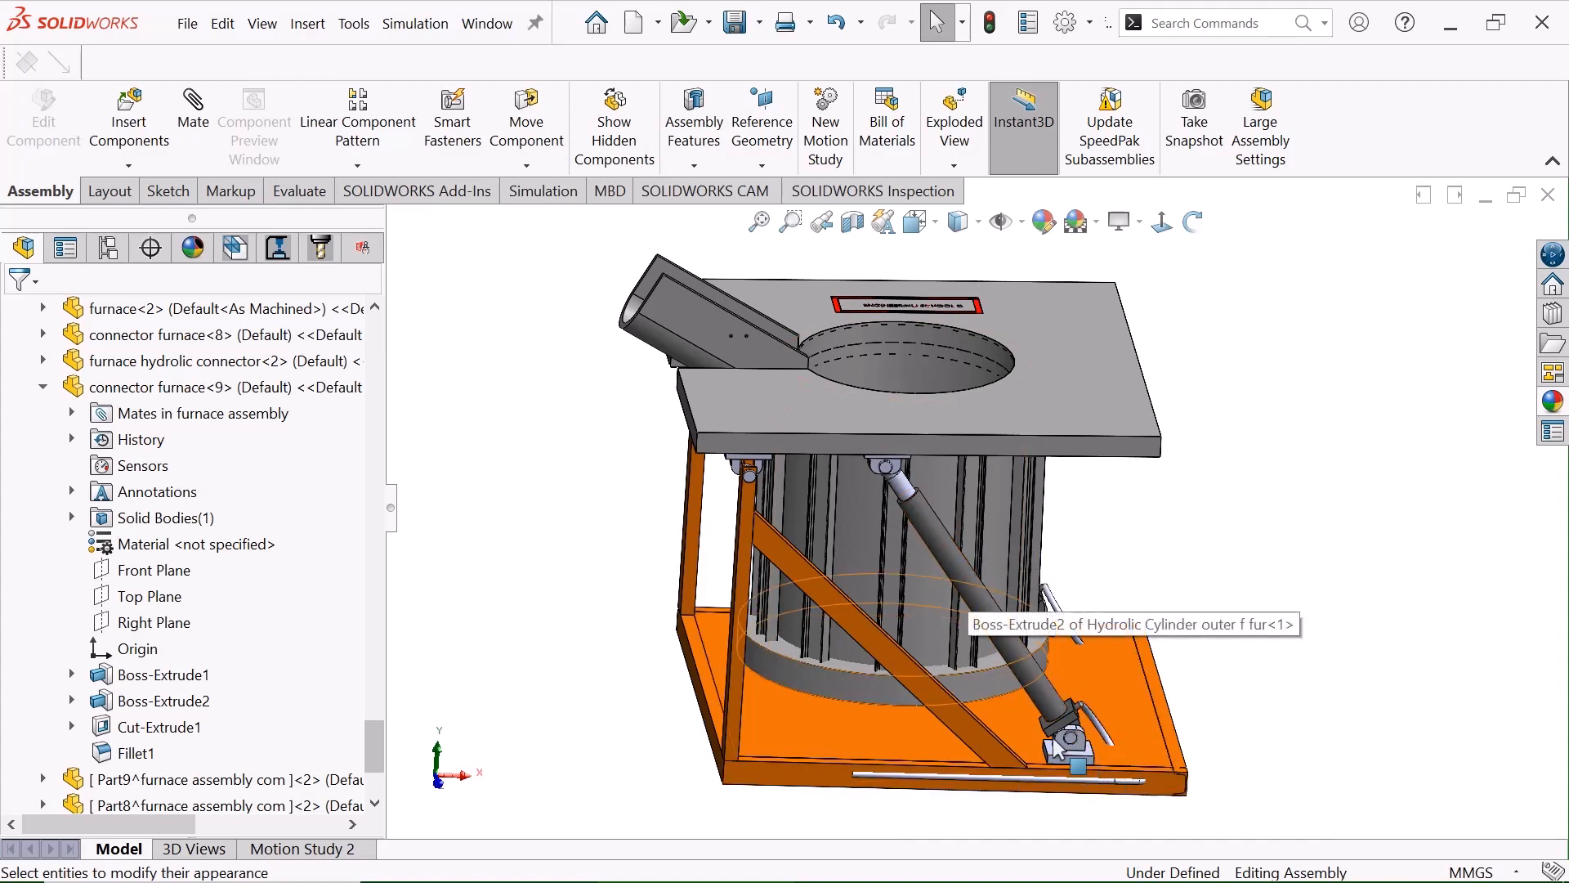
scroll(940, 557, down, 2)
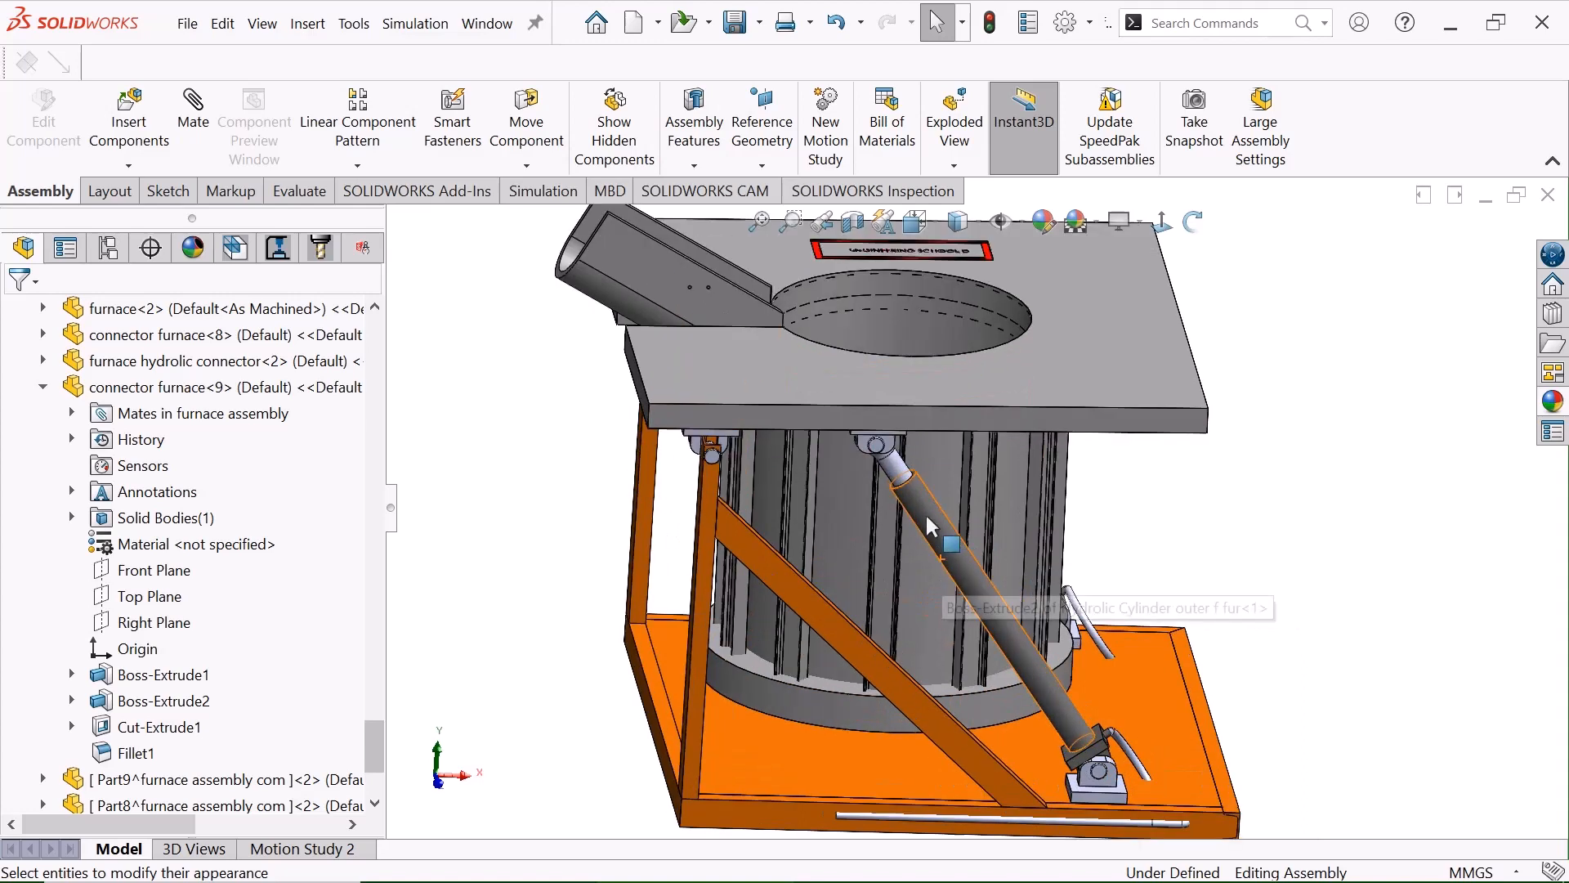
scroll(1074, 493, up, 2)
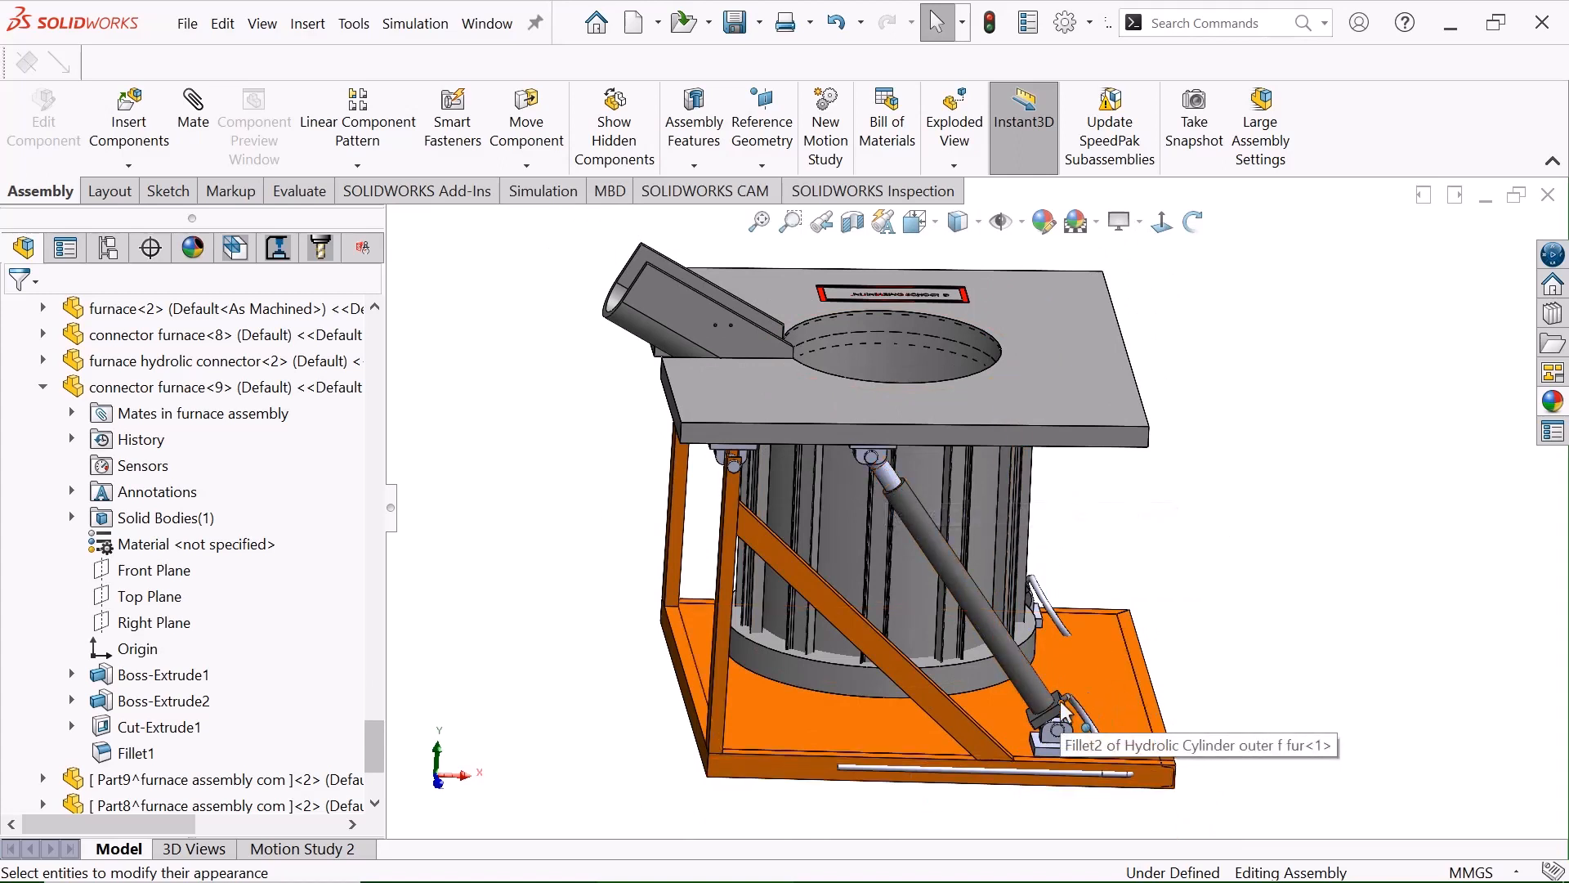
scroll(932, 521, down, 2)
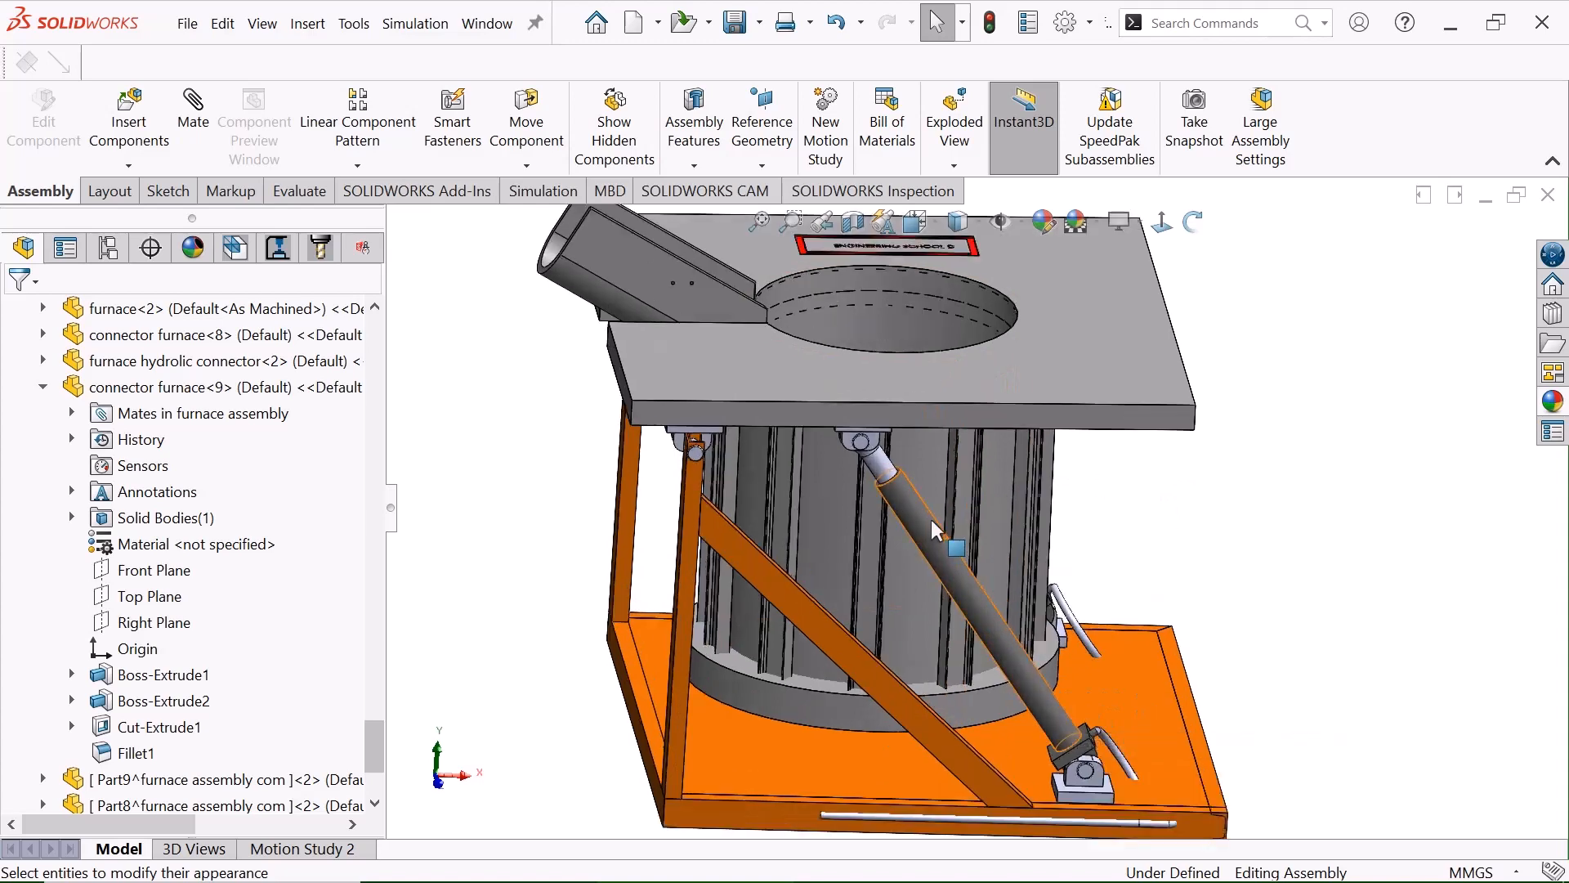
scroll(854, 447, down, 1)
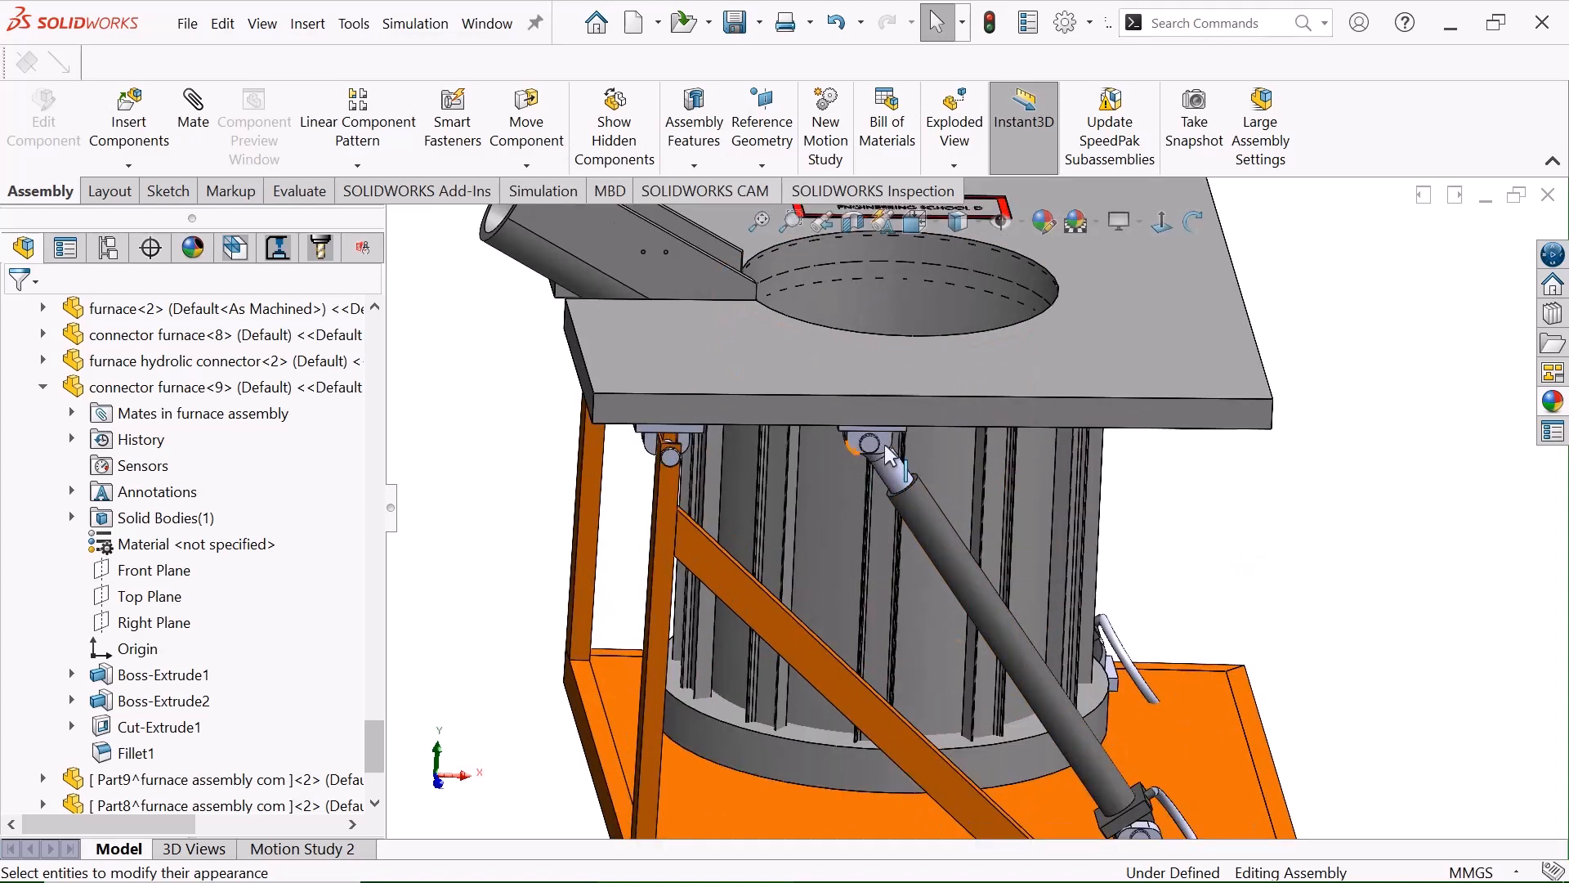
Extend the front hydraulic cylinder's rod to tilt the furnace about its frame pivot until the top plate stands nearly vertical
click(888, 461)
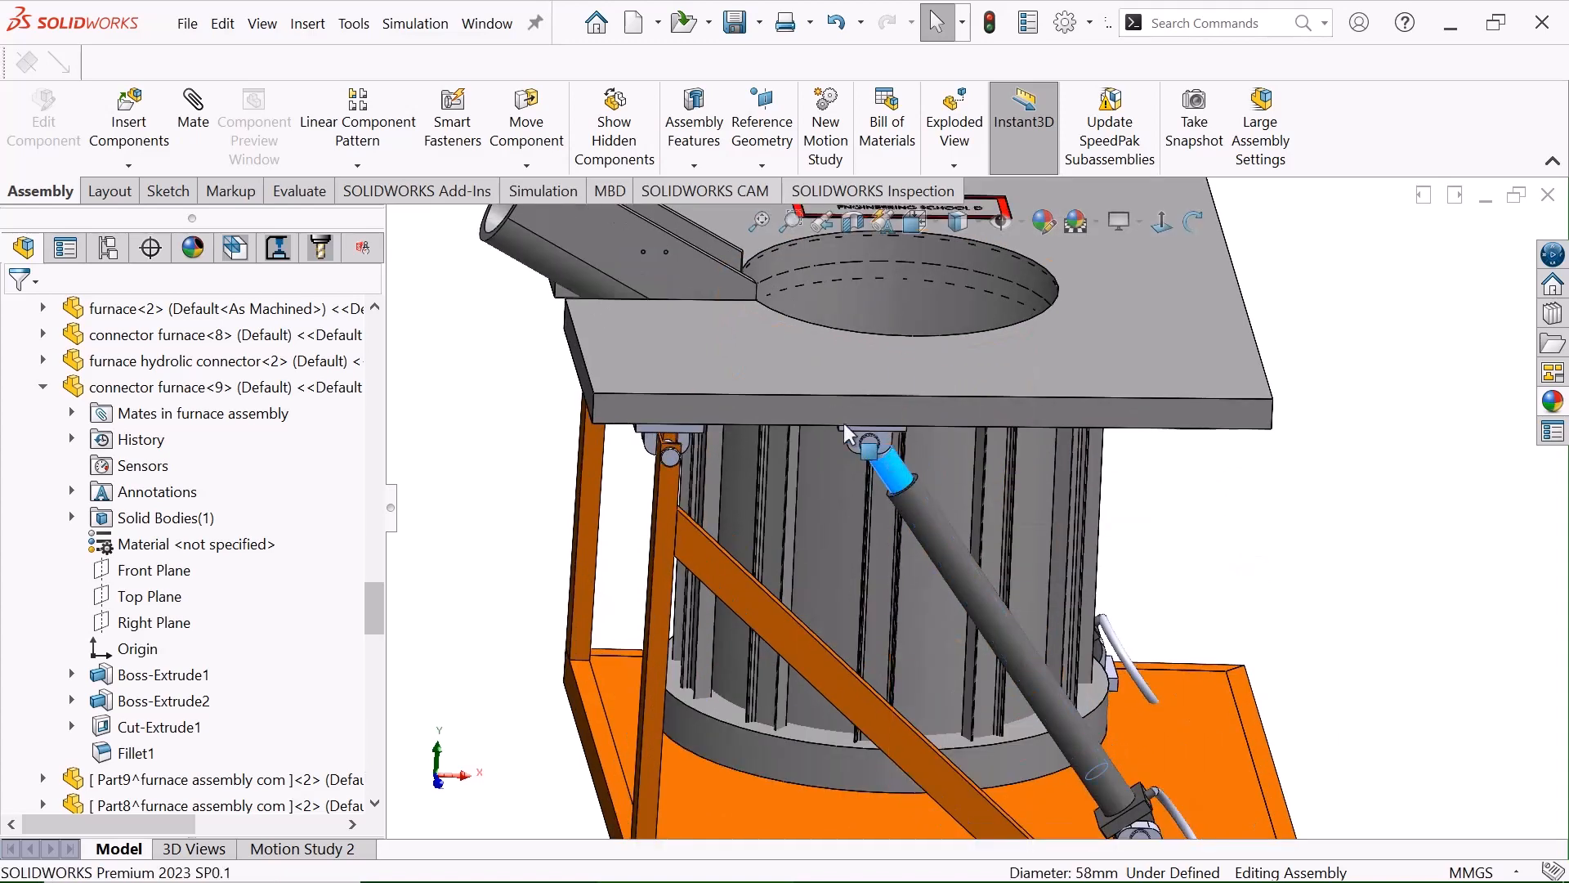
middle_drag(843, 424, 981, 405)
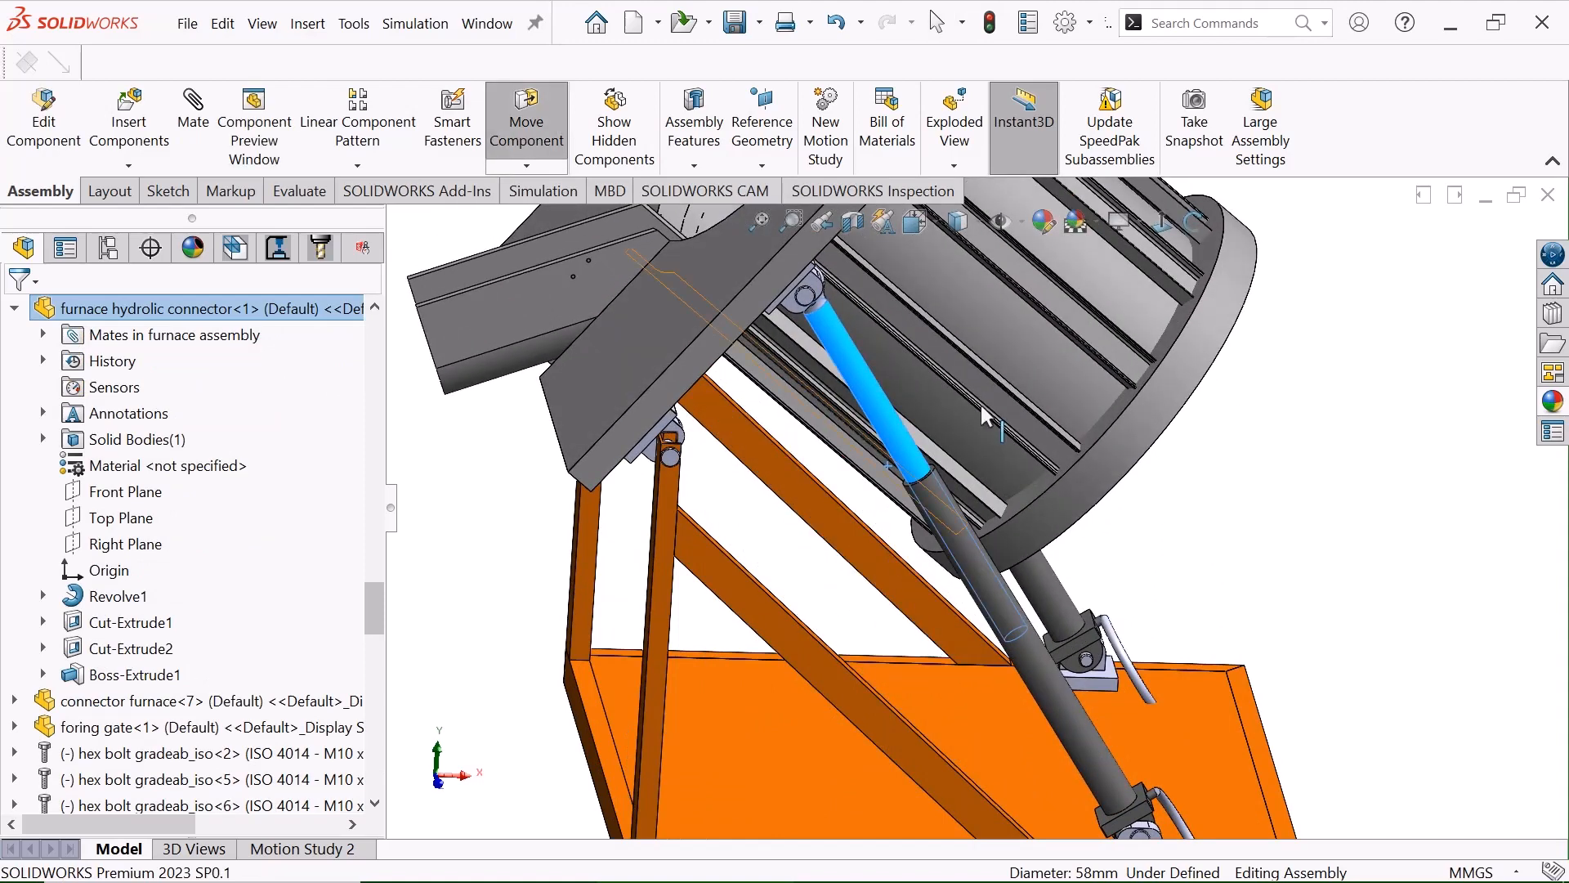
scroll(1132, 386, up, 3)
scroll(1126, 338, down, 3)
click(1128, 324)
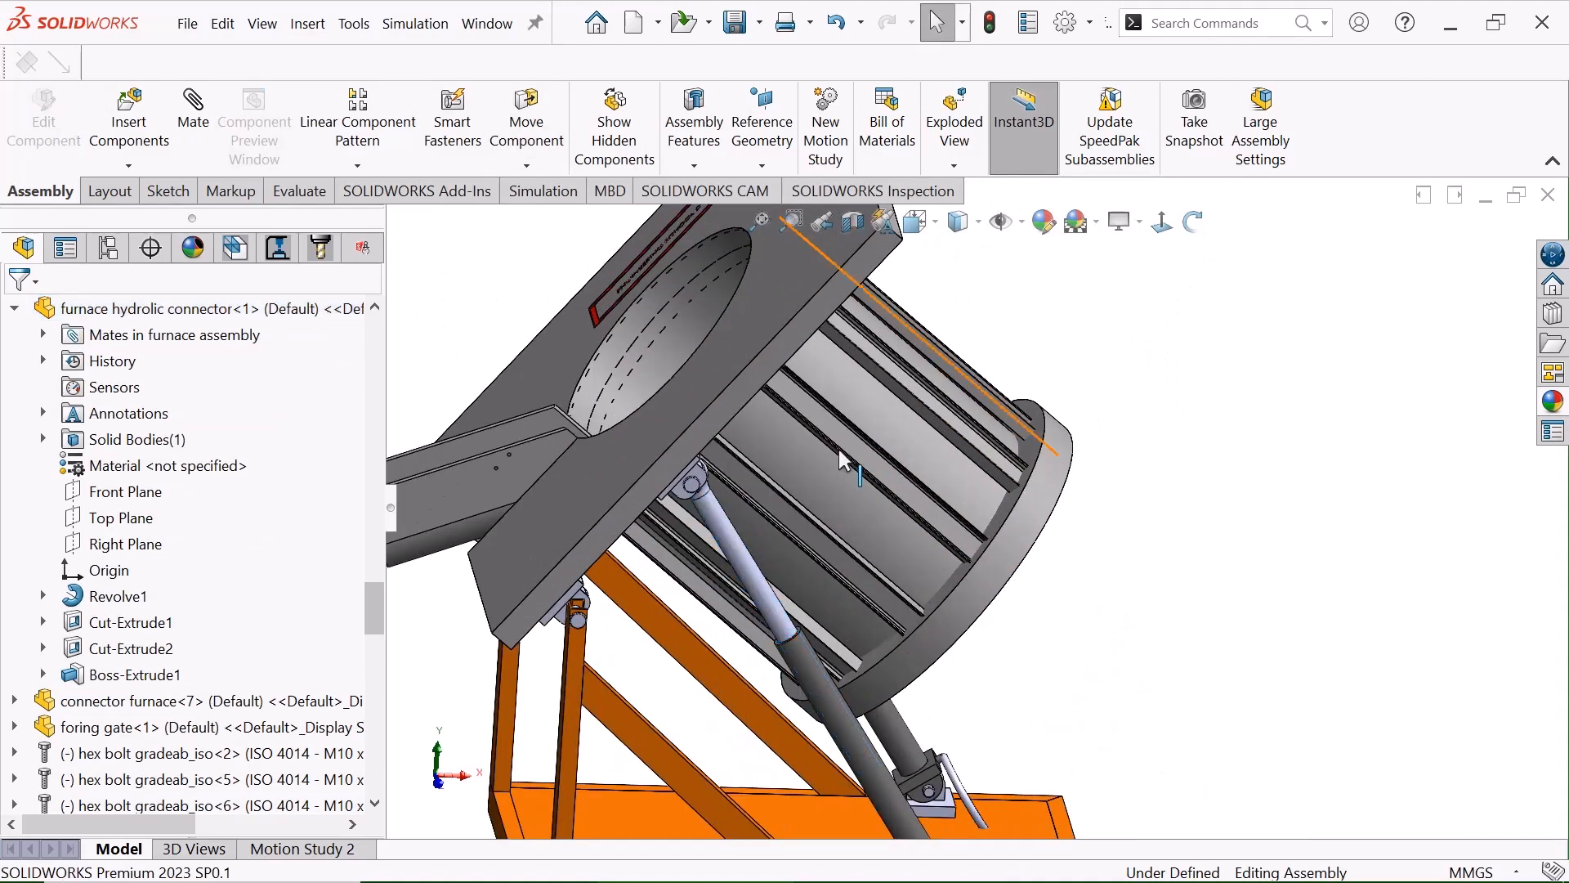
scroll(840, 449, down, 2)
scroll(934, 434, up, 3)
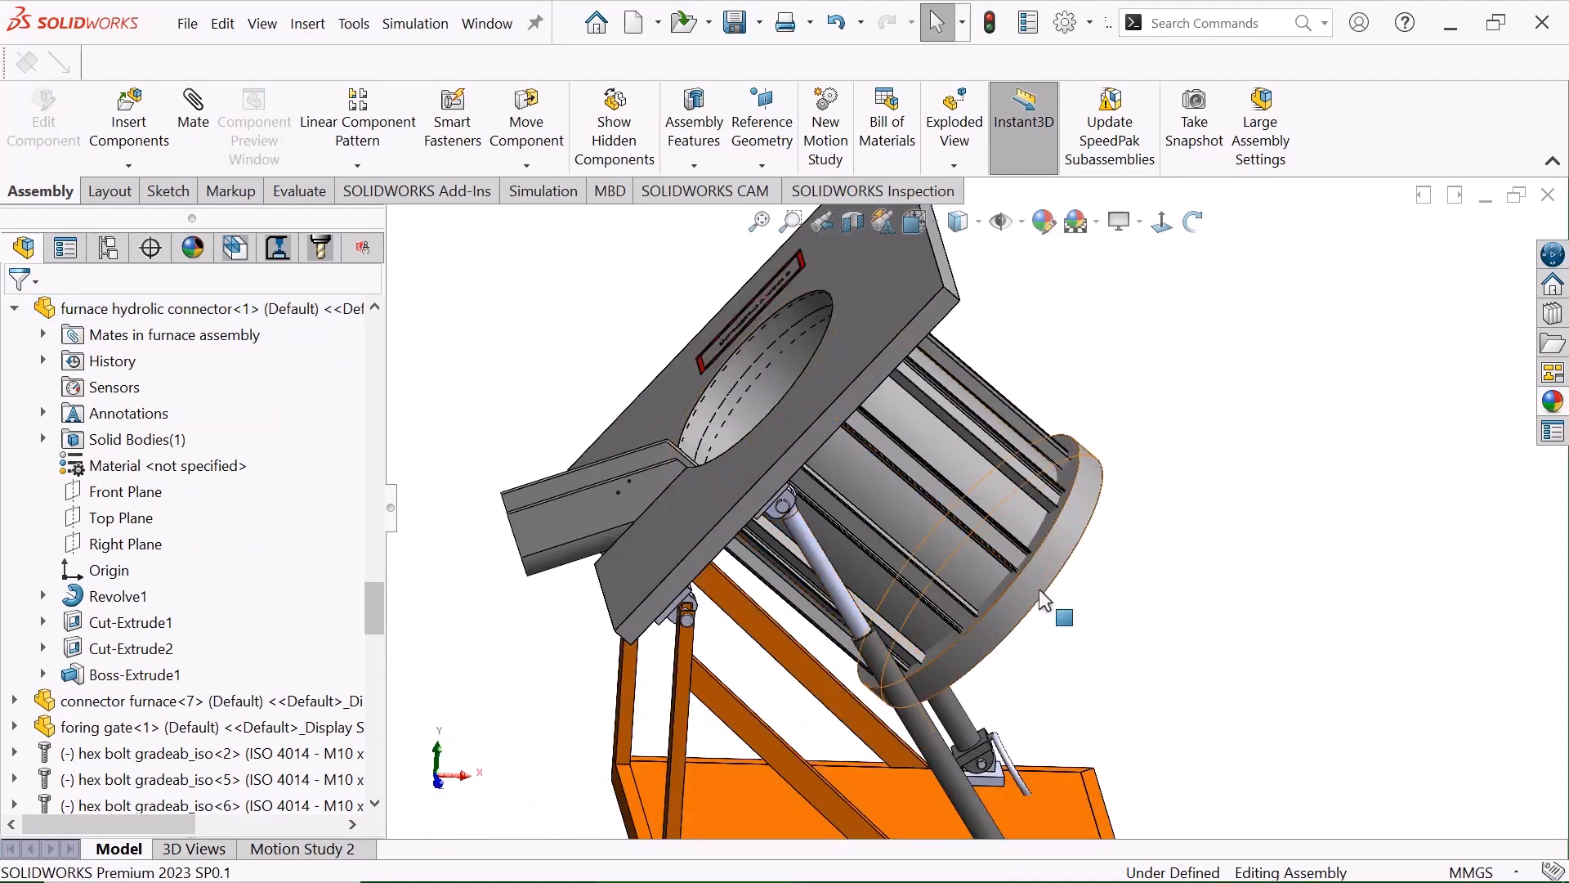
click(832, 591)
middle_drag(832, 588, 695, 453)
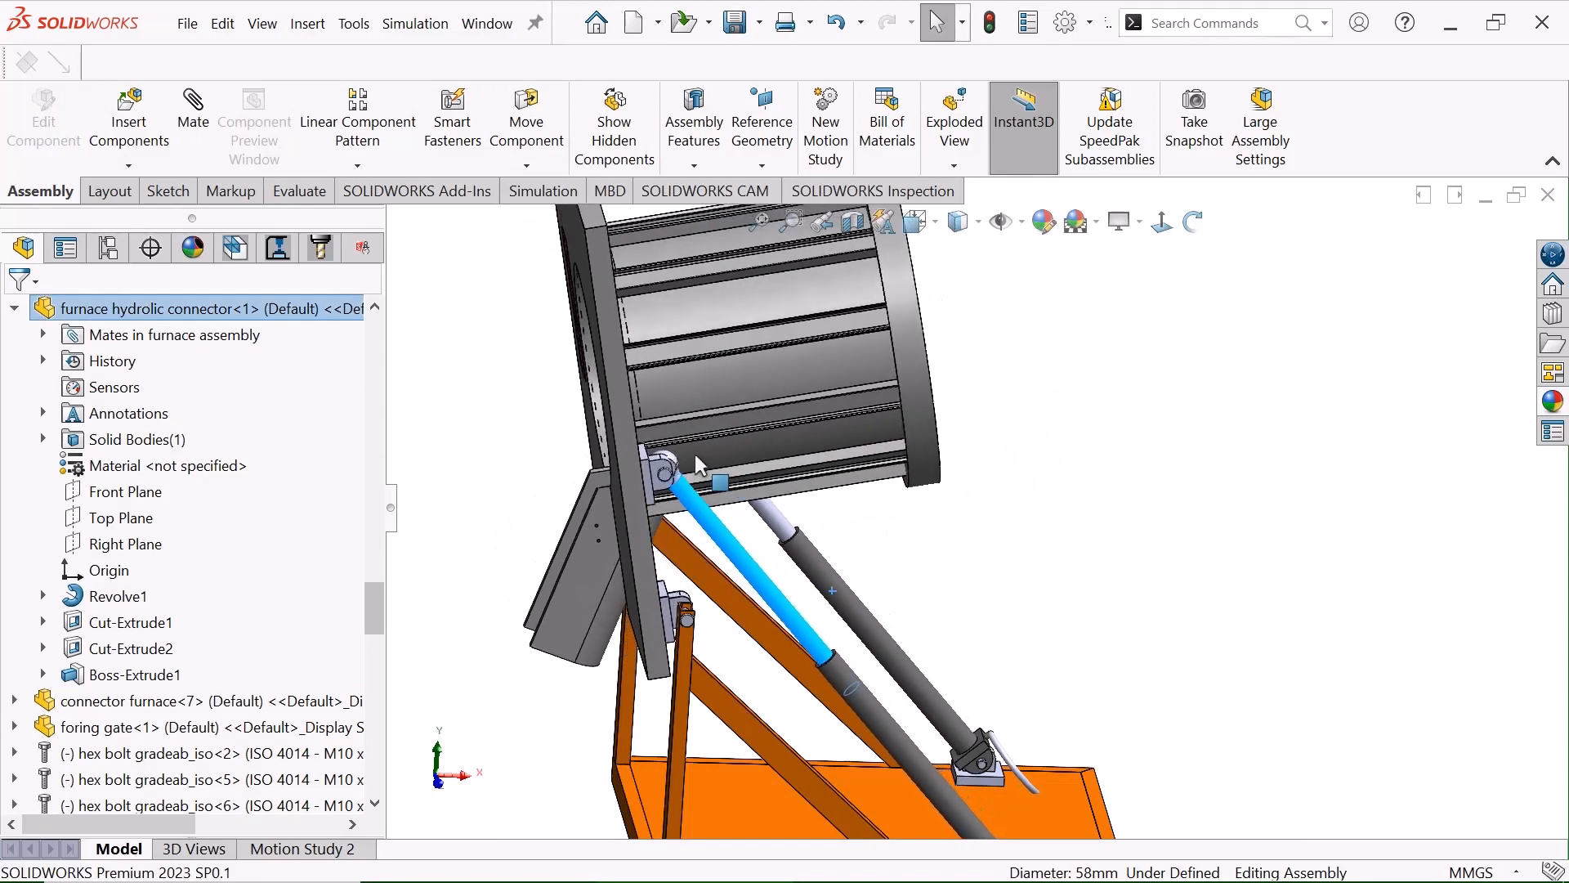
Examine the tilted furnace with its extended hydraulic cylinders, frame pivots and pouring spout
click(1151, 516)
scroll(1150, 518, up, 3)
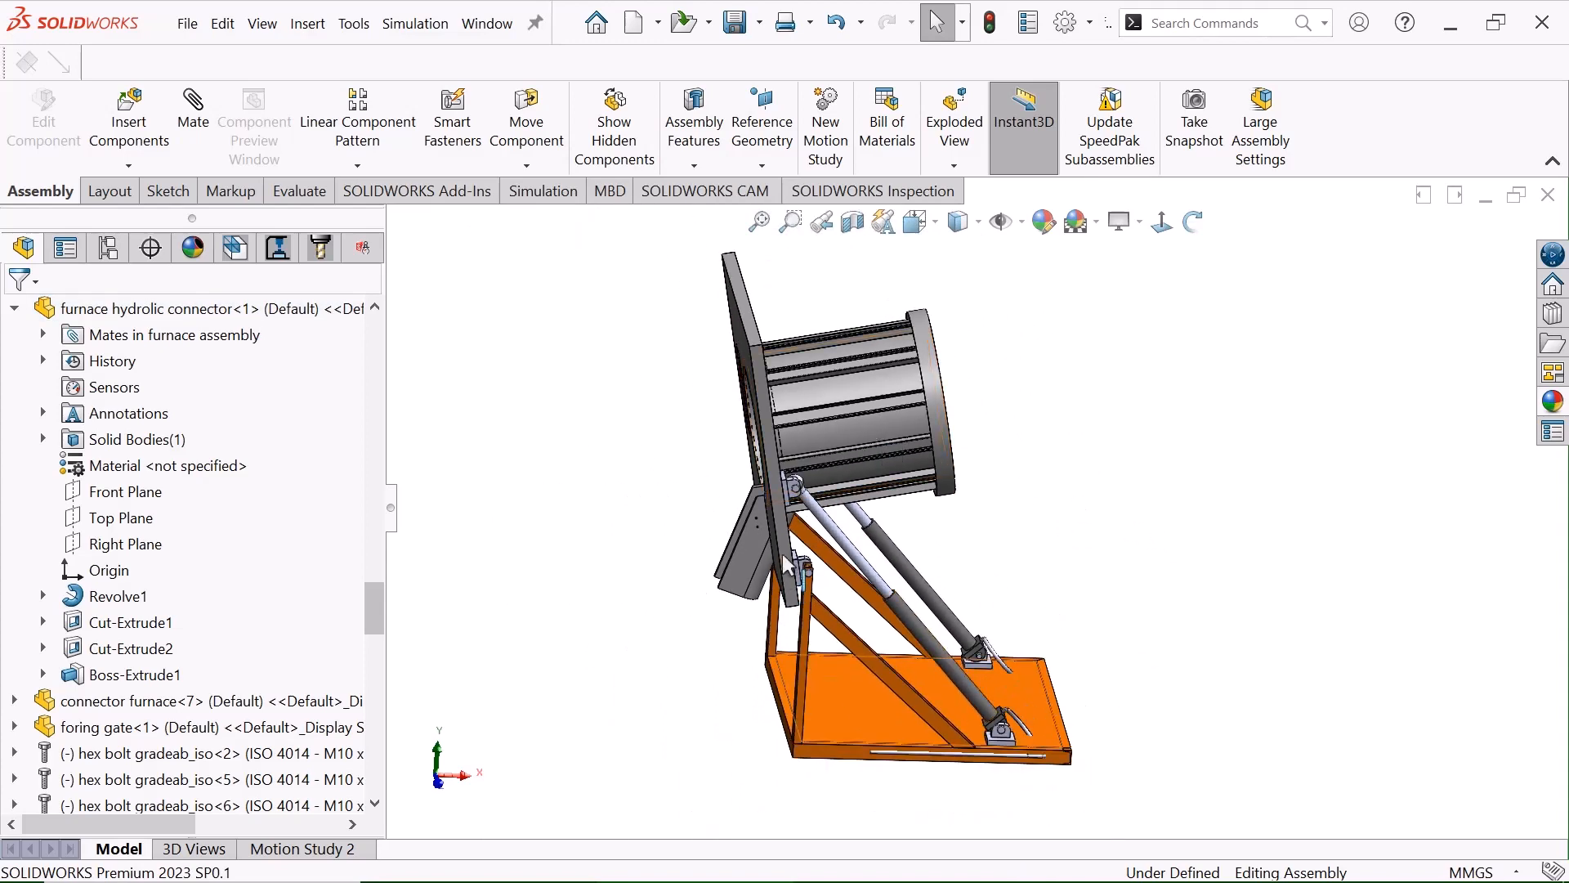
scroll(919, 631, down, 1)
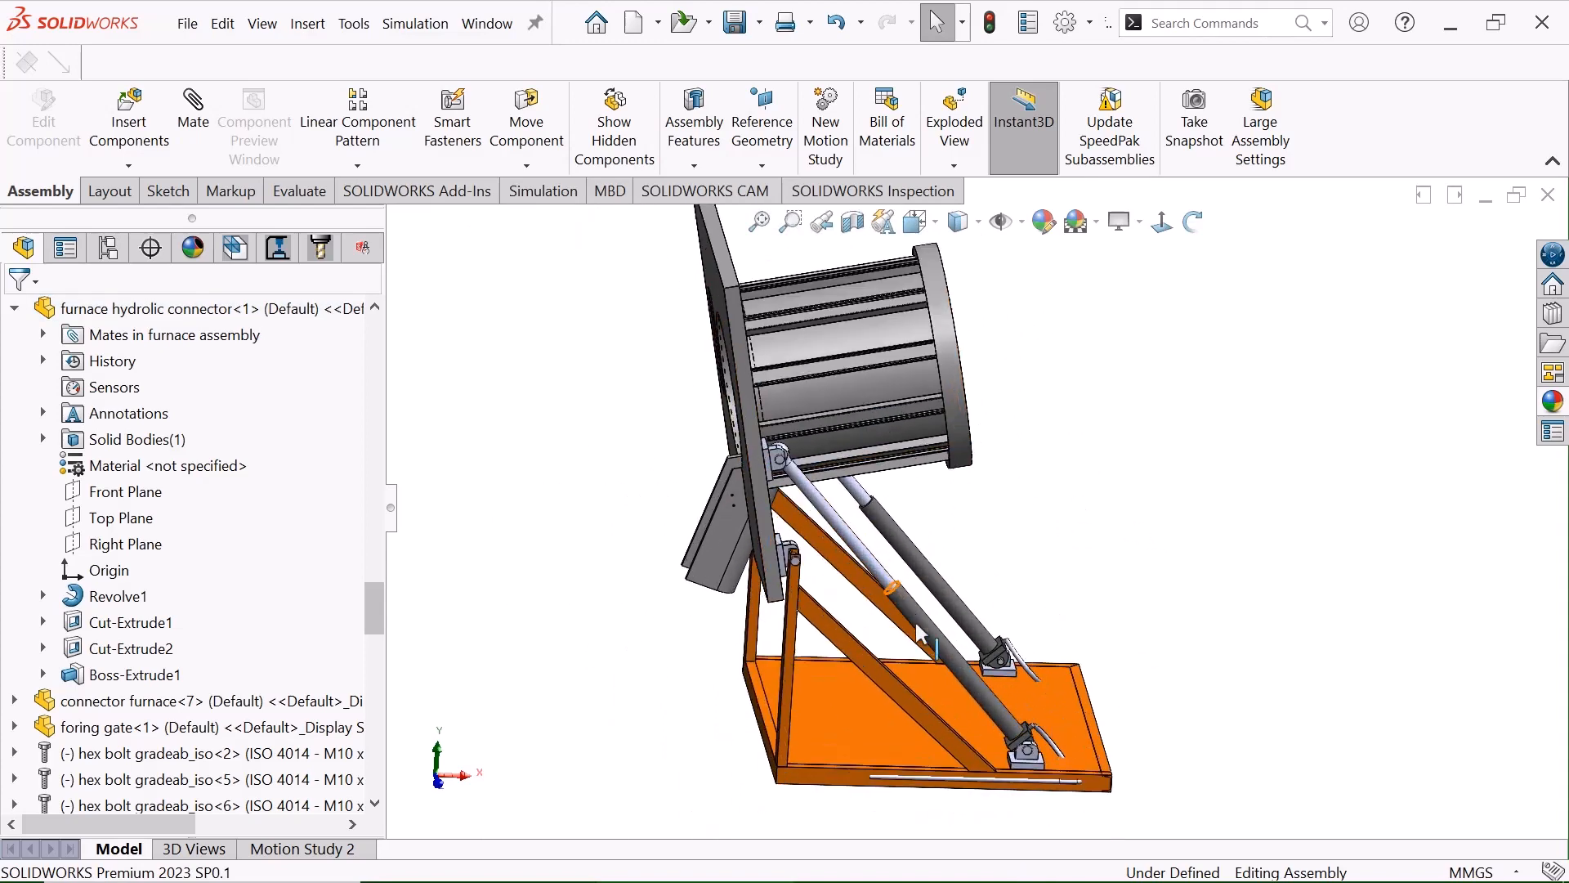
scroll(1132, 584, up, 1)
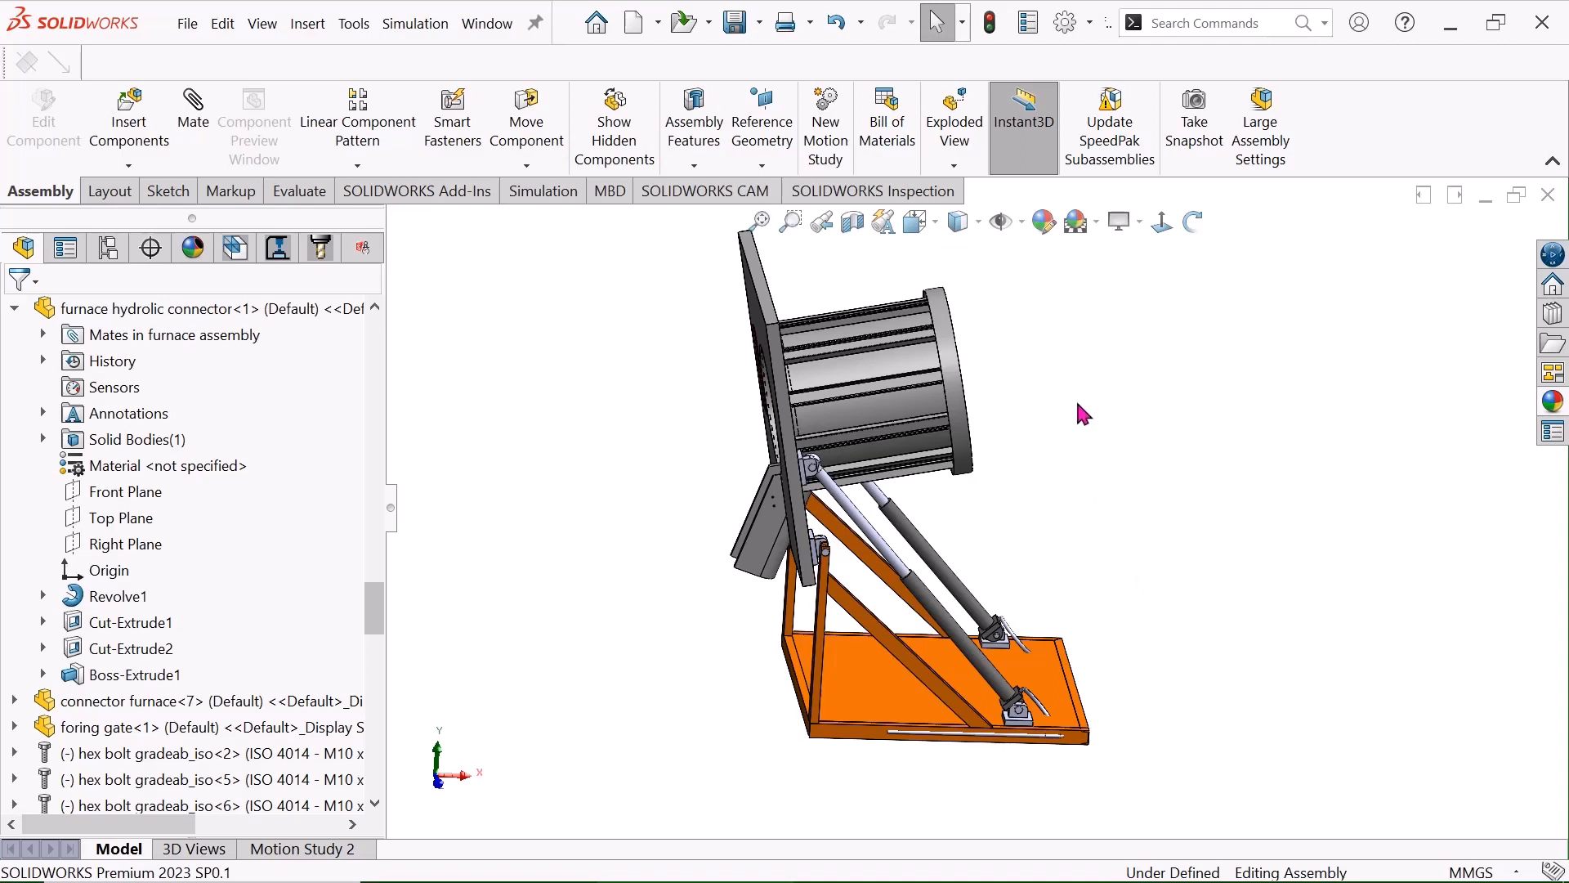
scroll(1056, 533, down, 1)
scroll(1038, 507, up, 1)
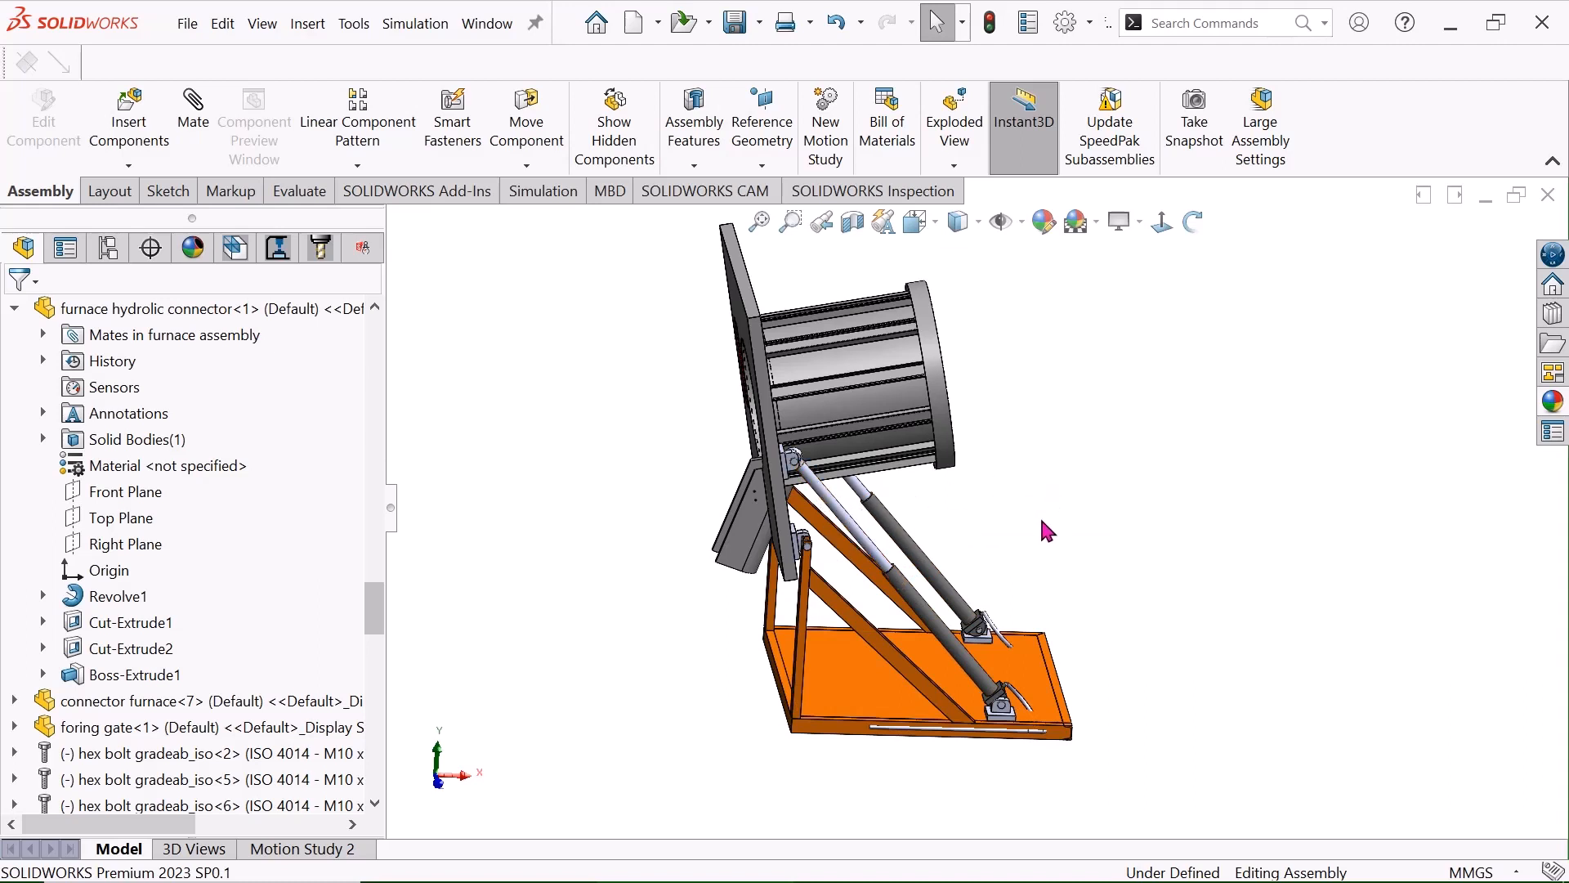
scroll(1001, 527, down, 1)
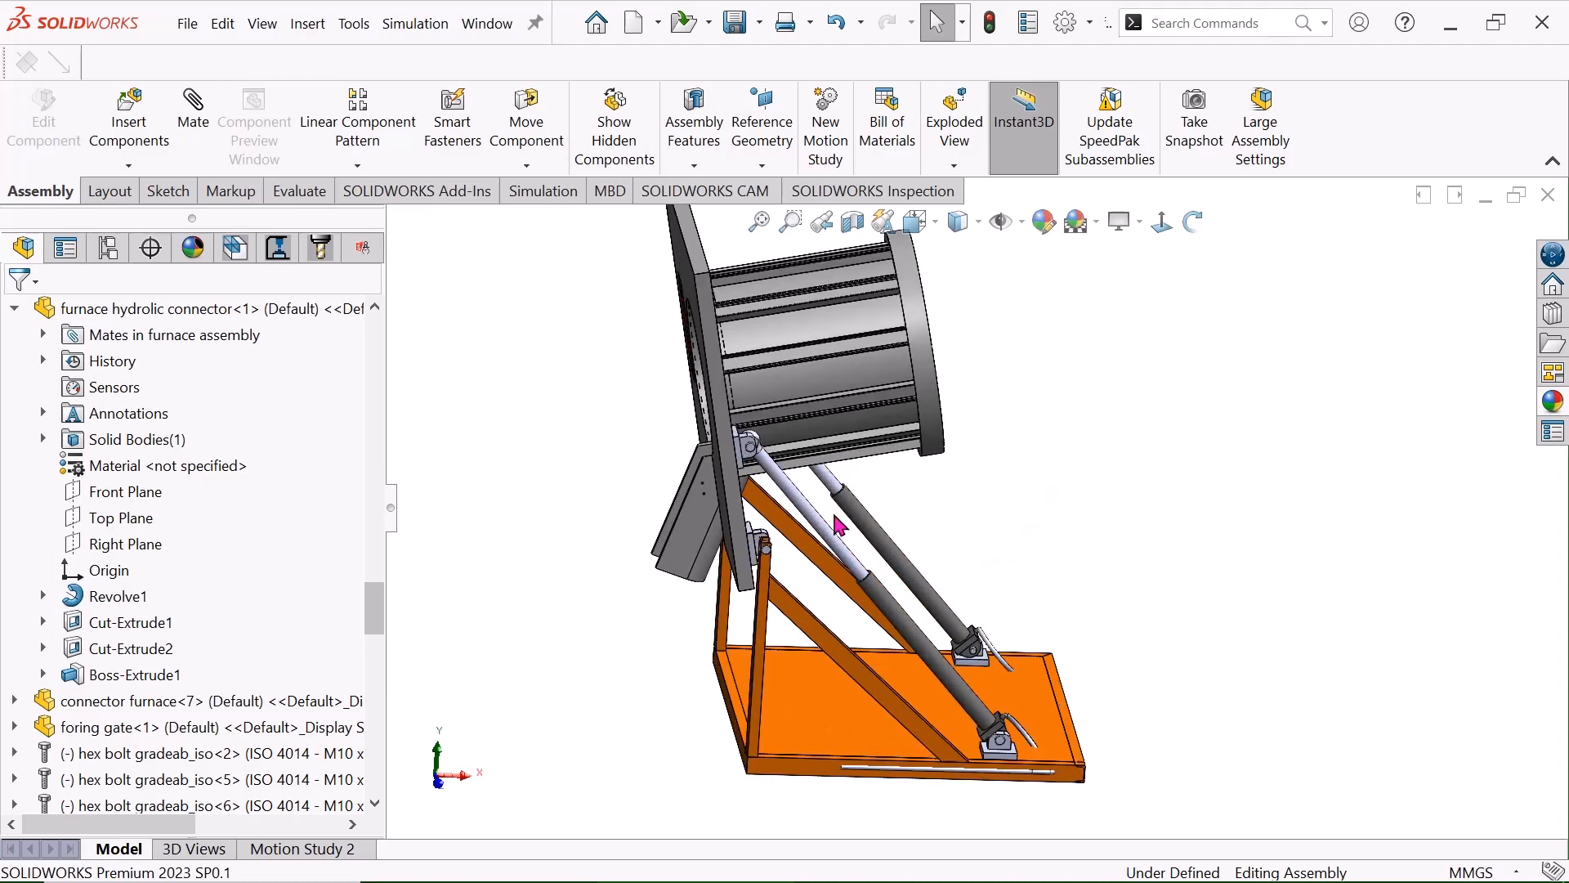
scroll(1137, 444, up, 1)
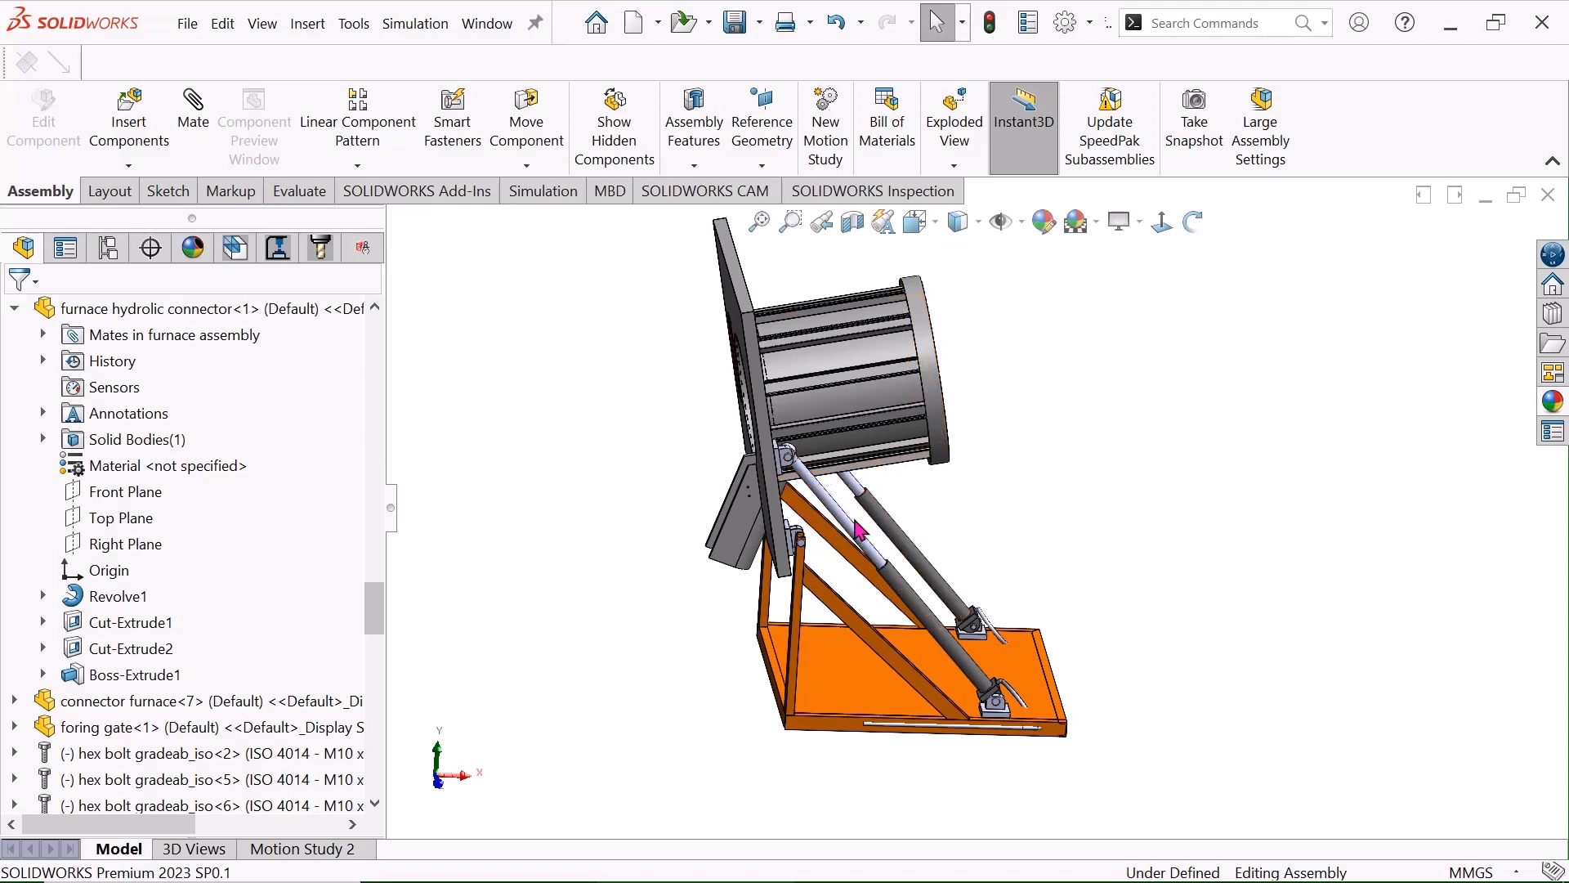
Retract the hydraulic rod to lower the furnace back to its upright position on the base frame
drag(811, 482, 884, 591)
key(Escape)
click(1373, 636)
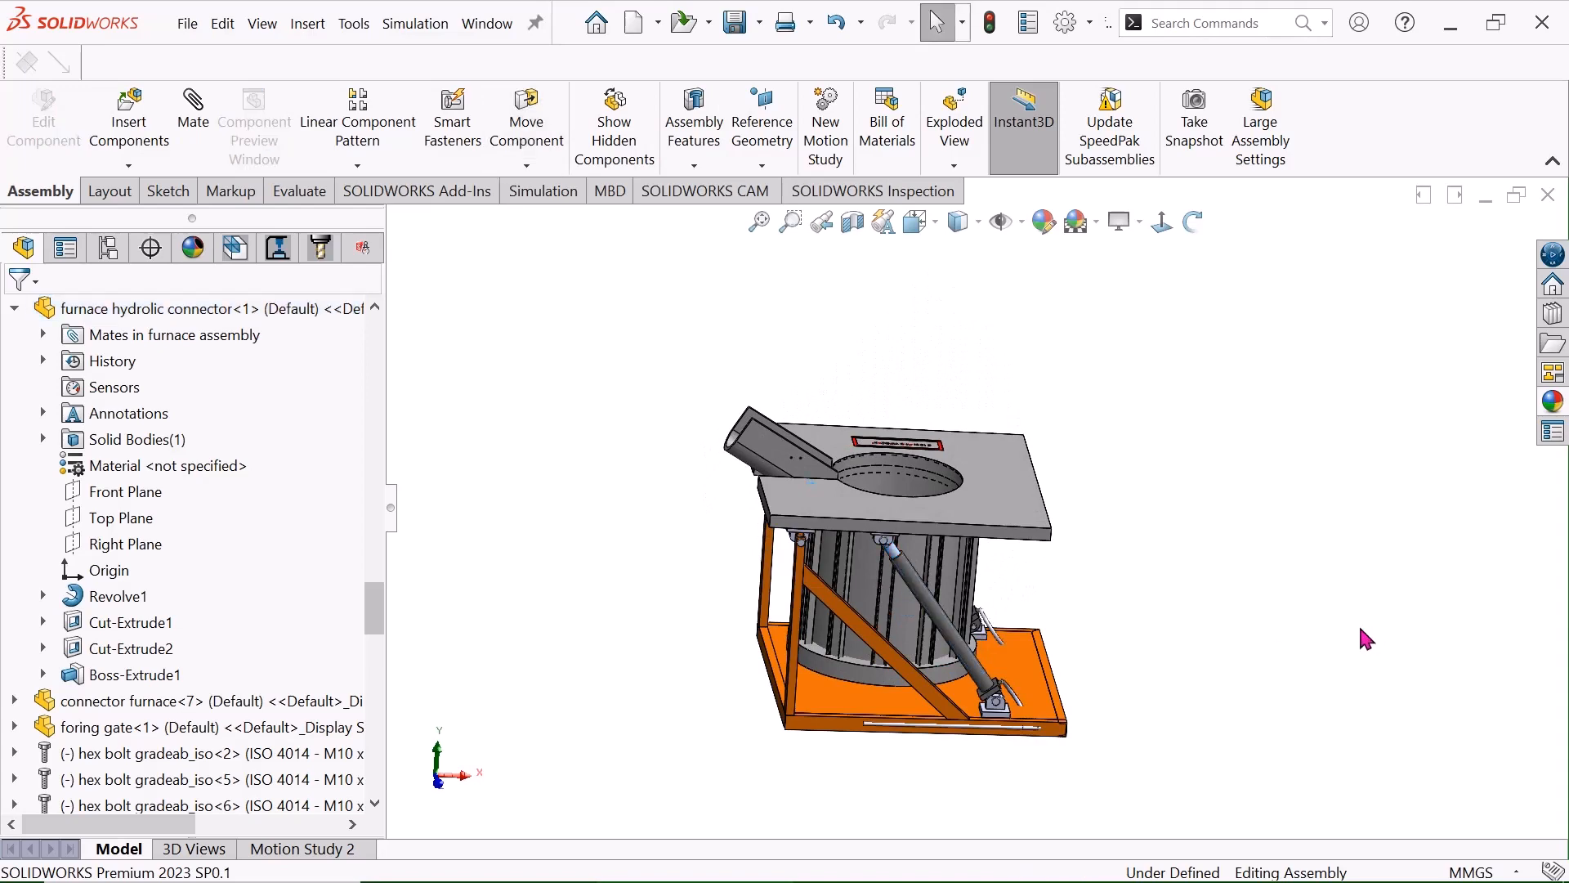
scroll(819, 641, down, 2)
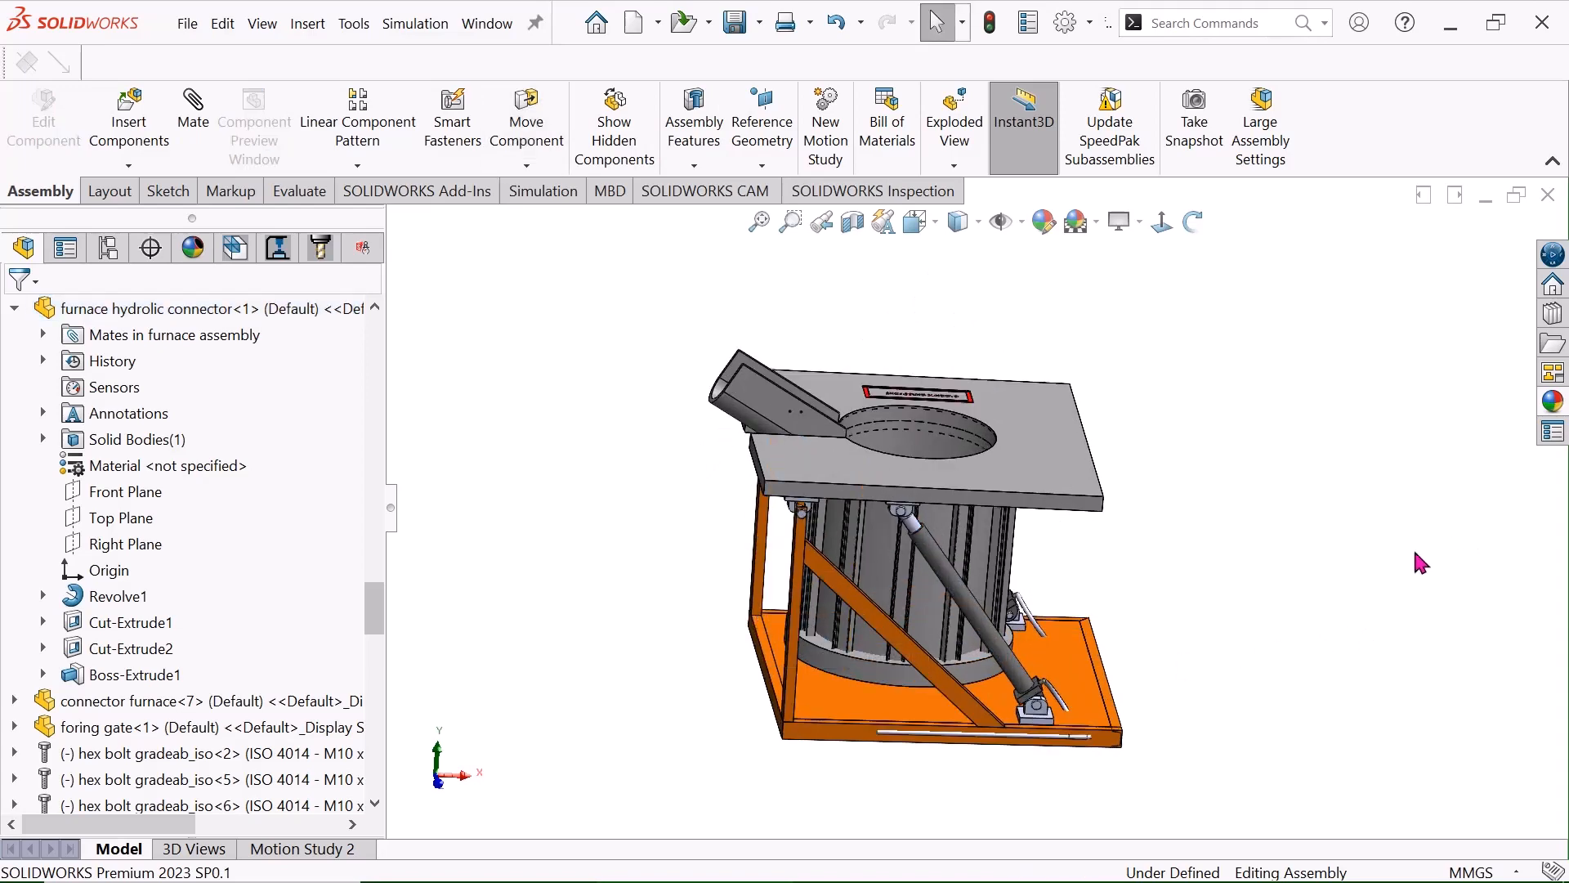
scroll(1078, 441, up, 2)
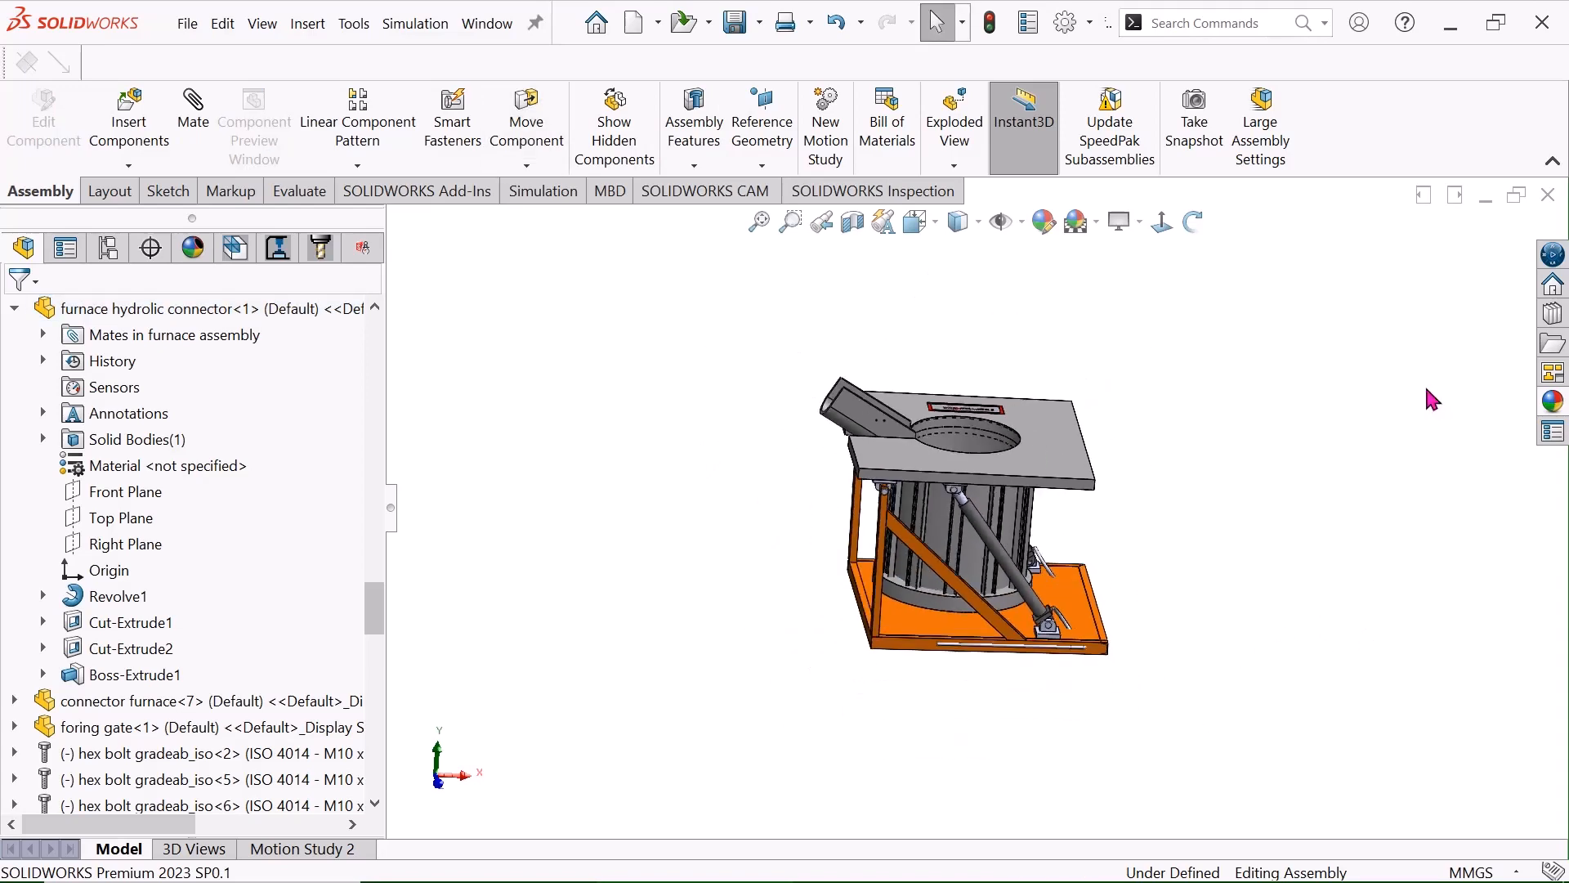
Examine the upright furnace assembly from different angles, finishing with a slightly elevated front view
click(1193, 221)
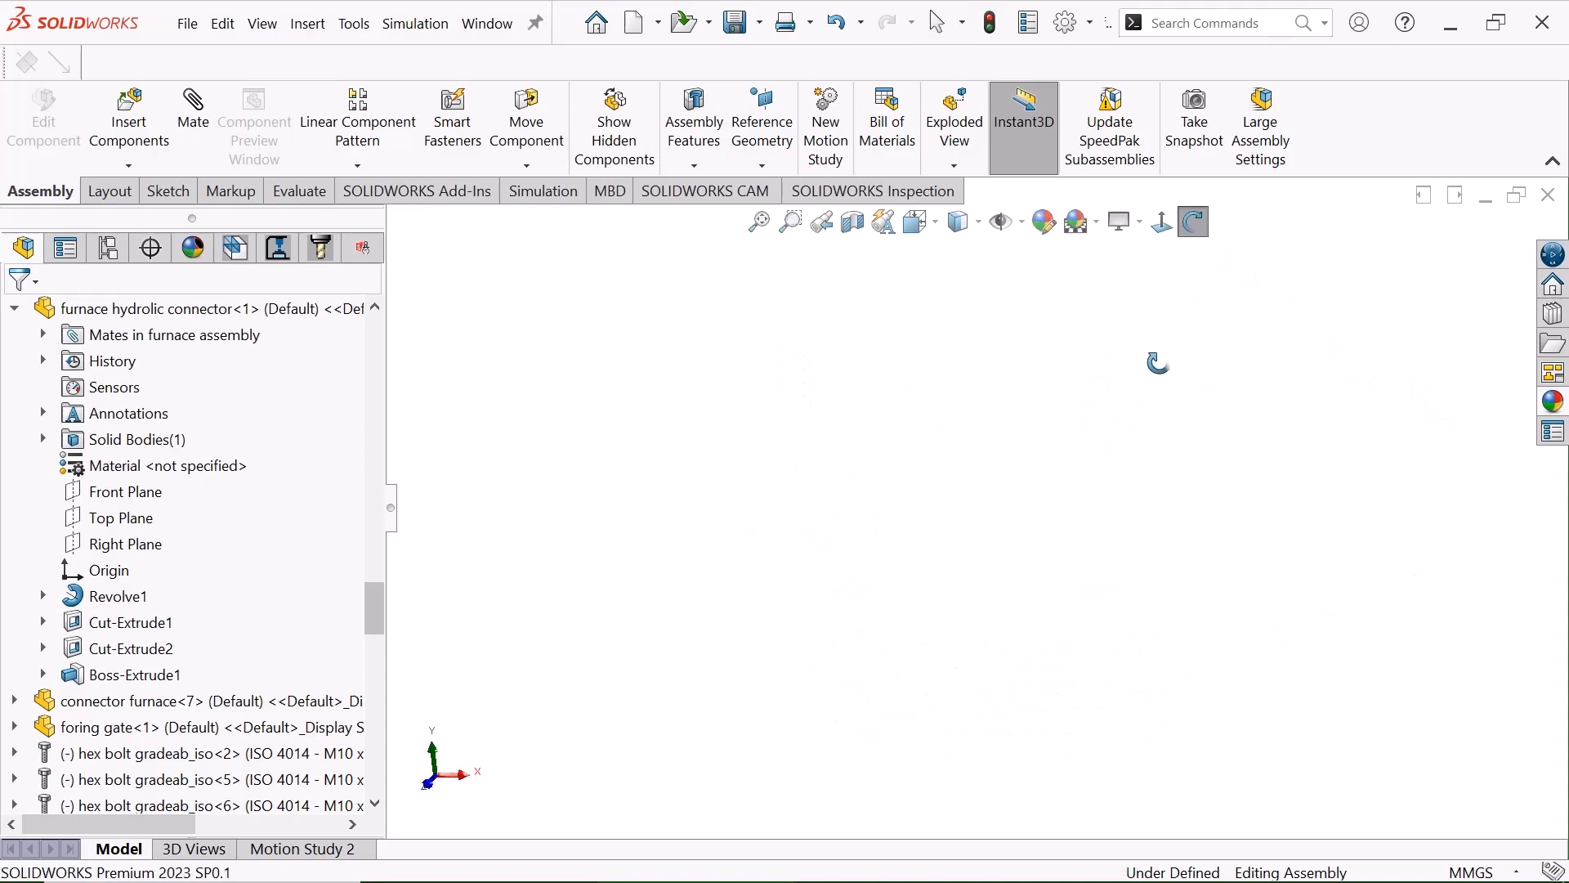
click(757, 221)
right_click(1129, 450)
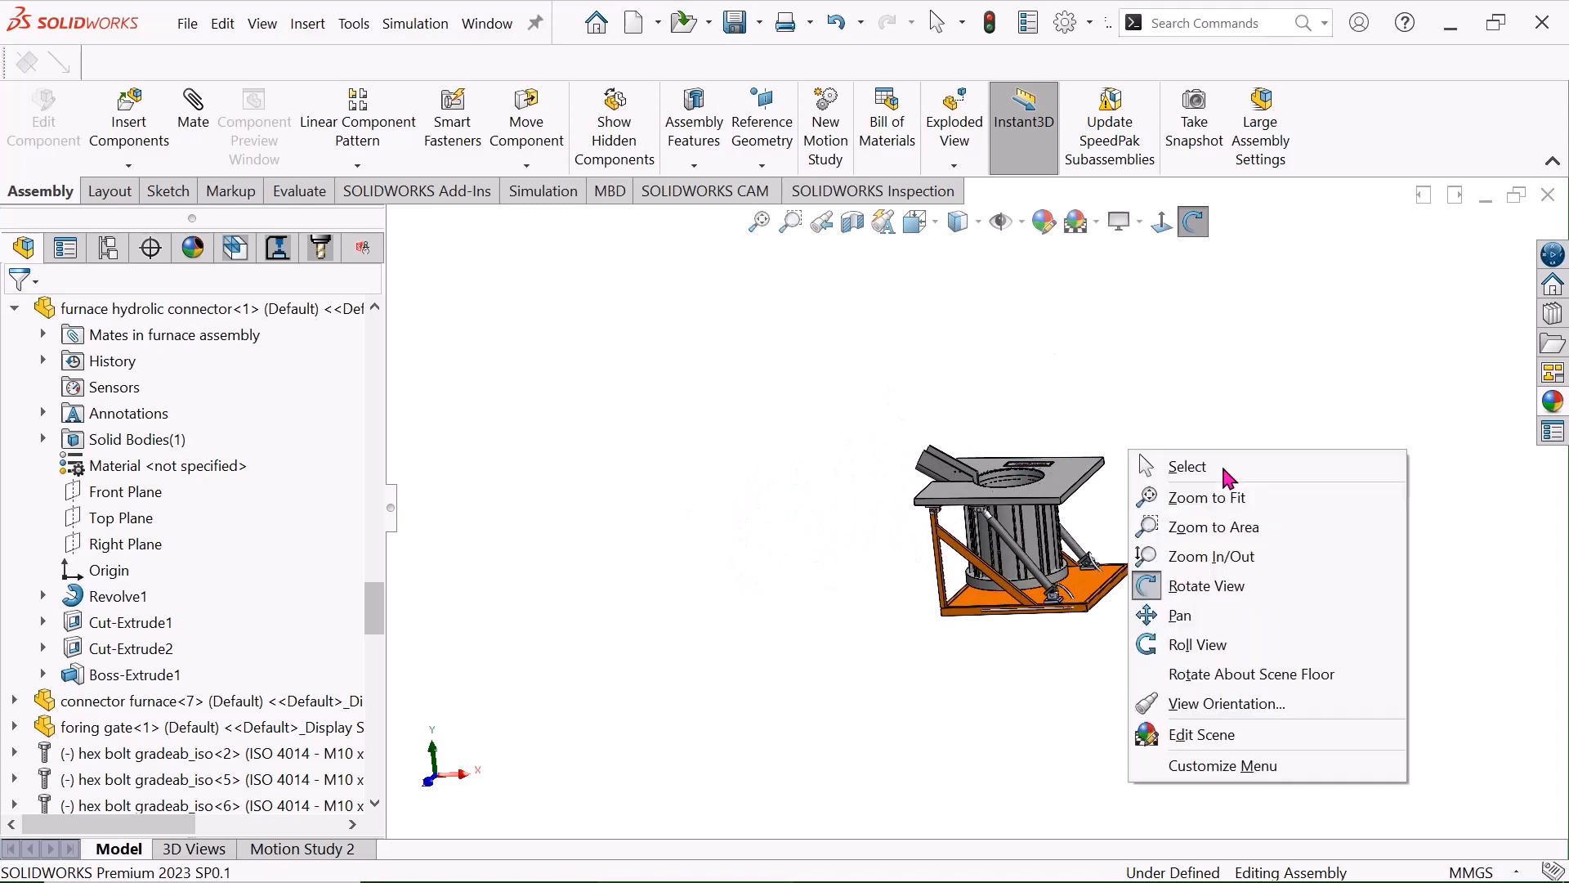
click(1238, 472)
scroll(1078, 507, down, 3)
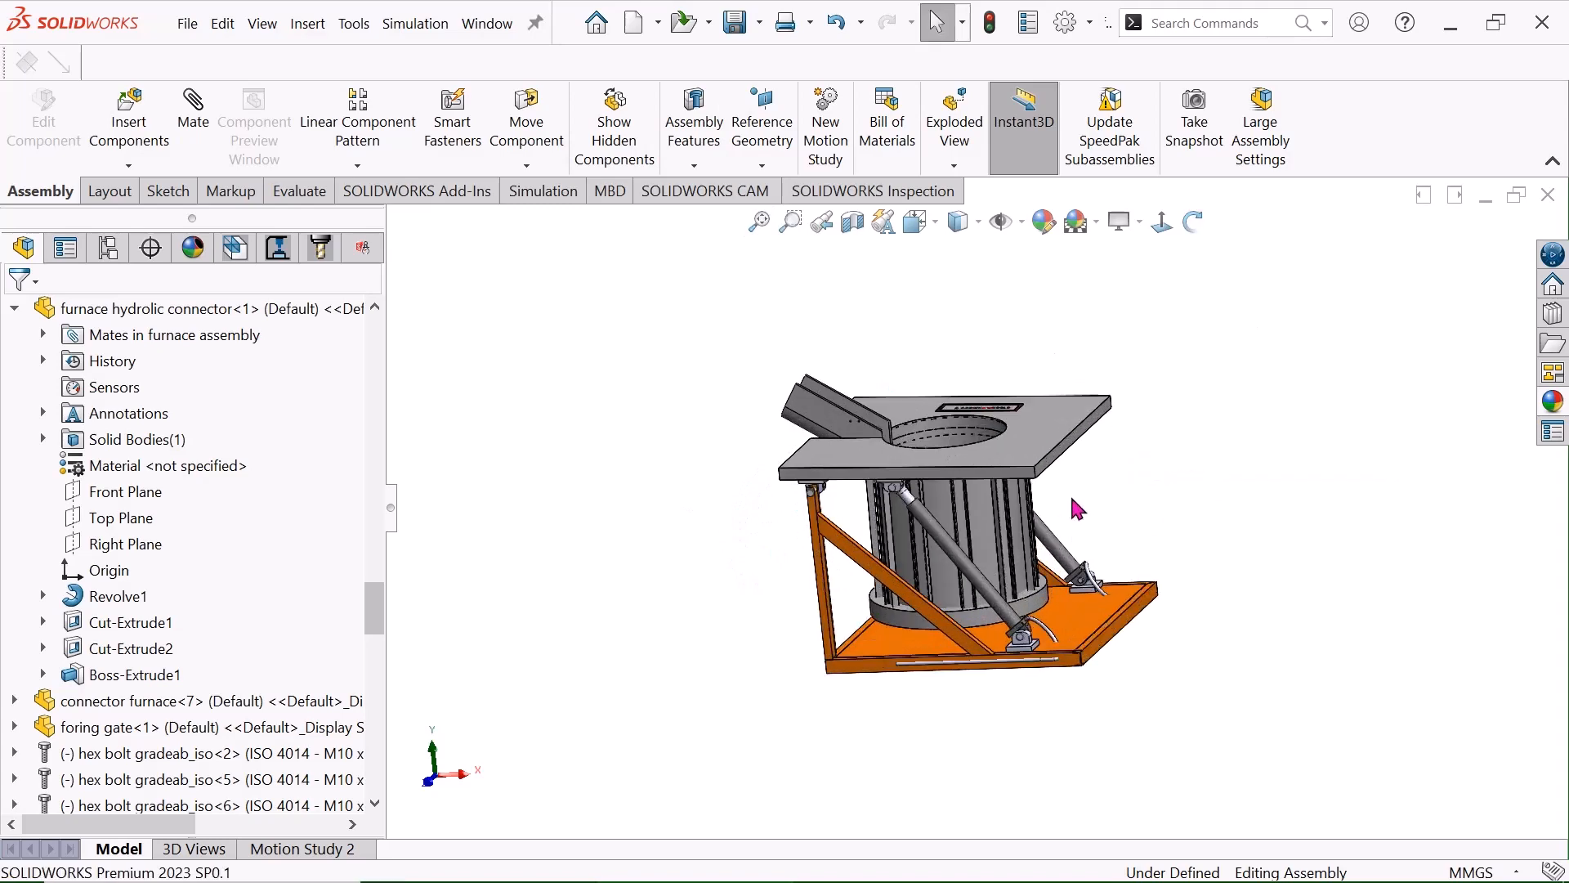
click(1199, 225)
drag(1128, 389, 1093, 445)
scroll(1012, 548, down, 2)
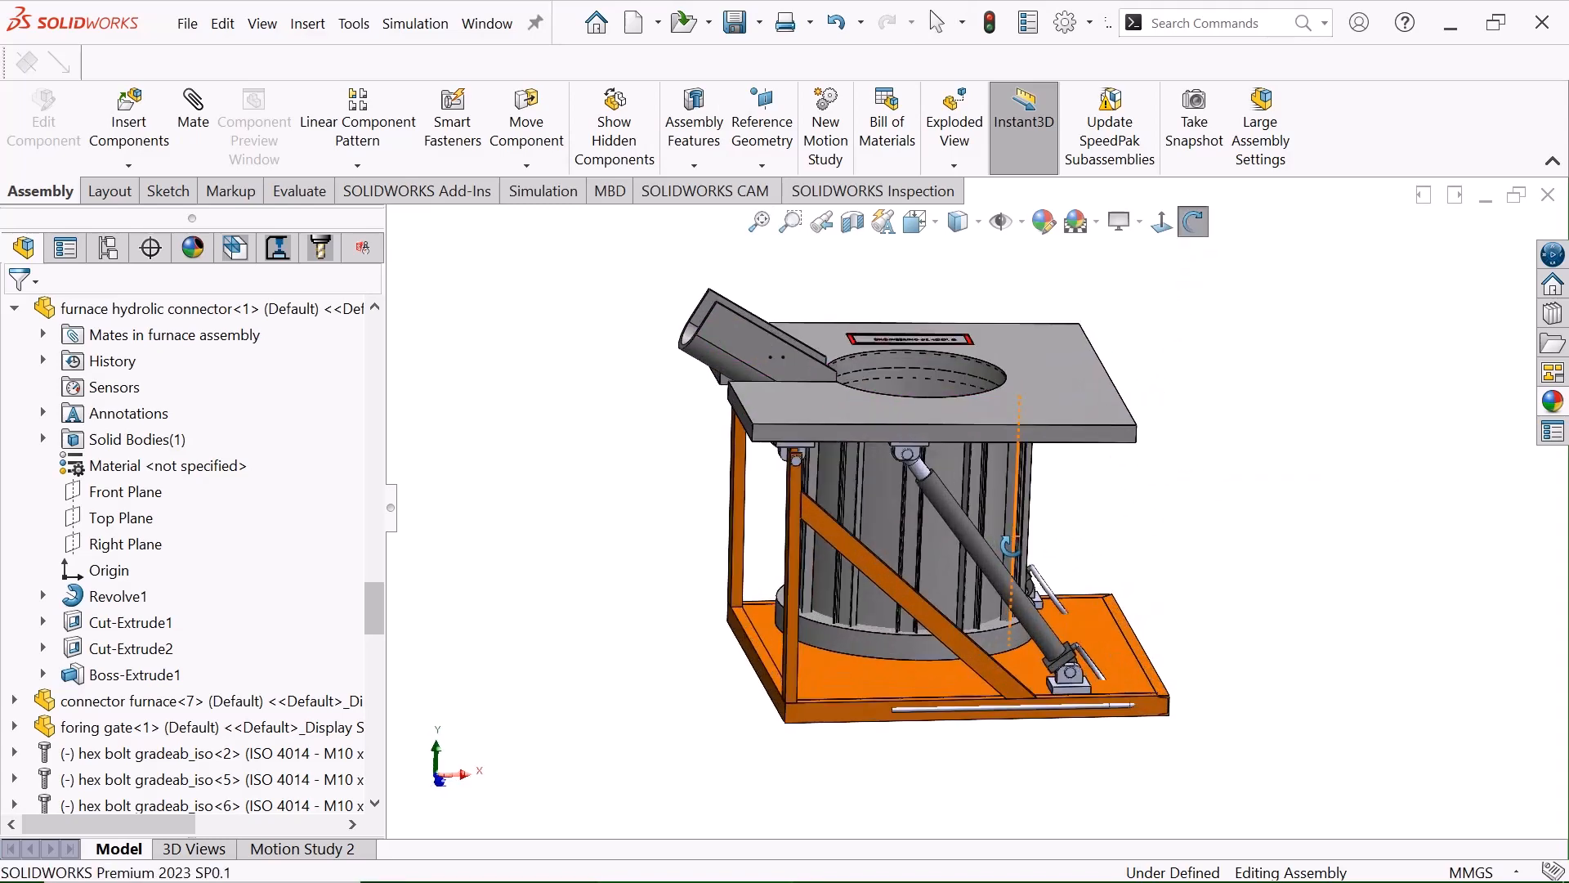
right_click(633, 405)
click(629, 396)
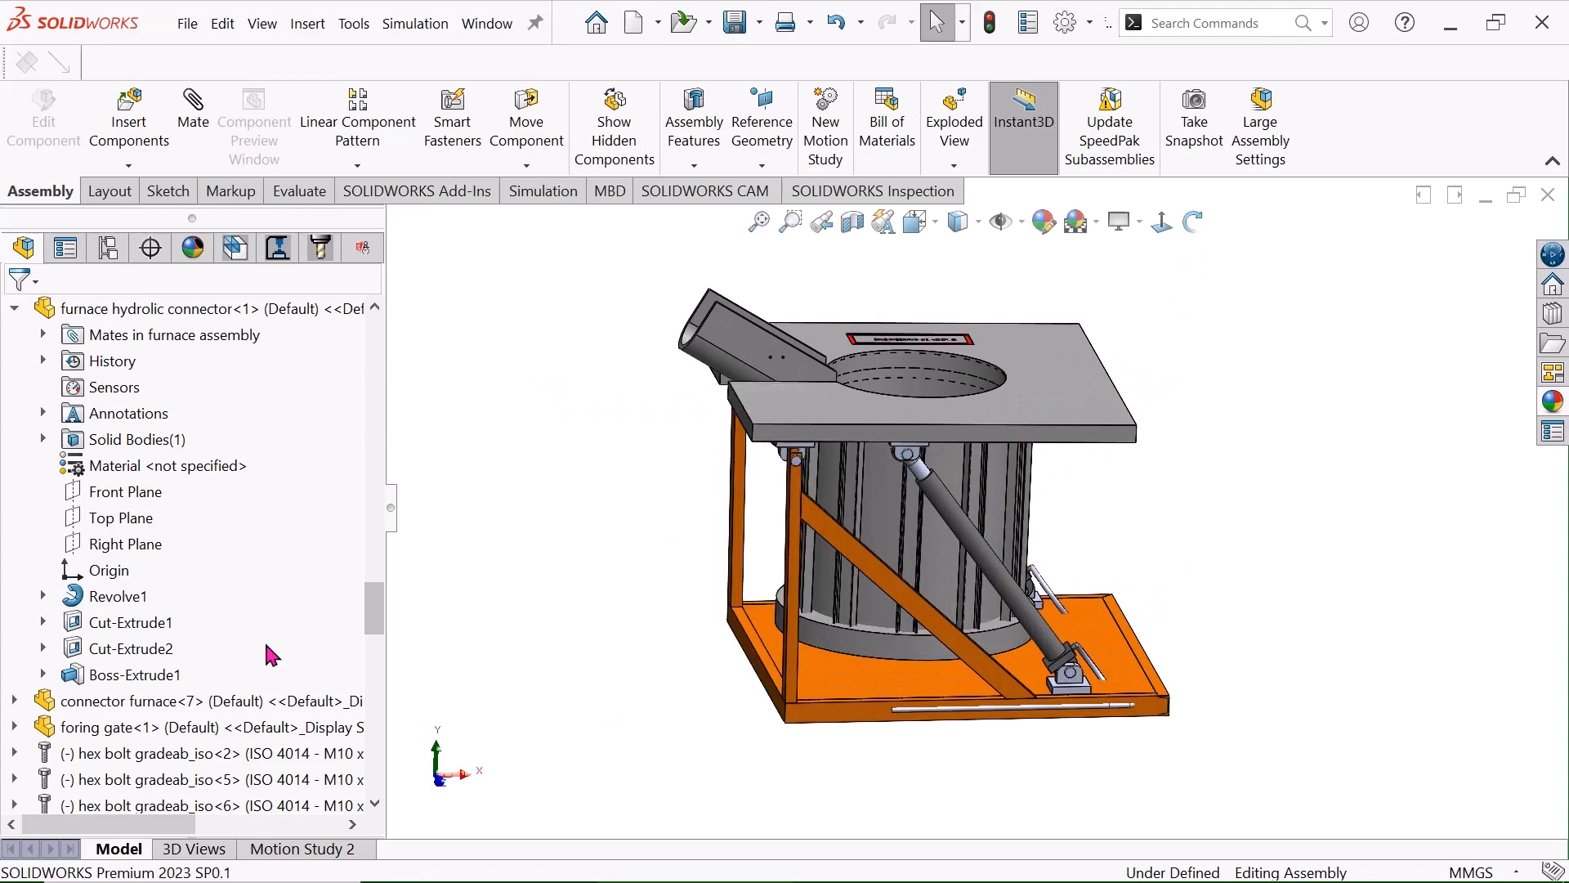
Review the features of the structural frame and the furnace body in the feature tree, and inspect the assembly from a slightly rotated view
drag(357, 609, 369, 327)
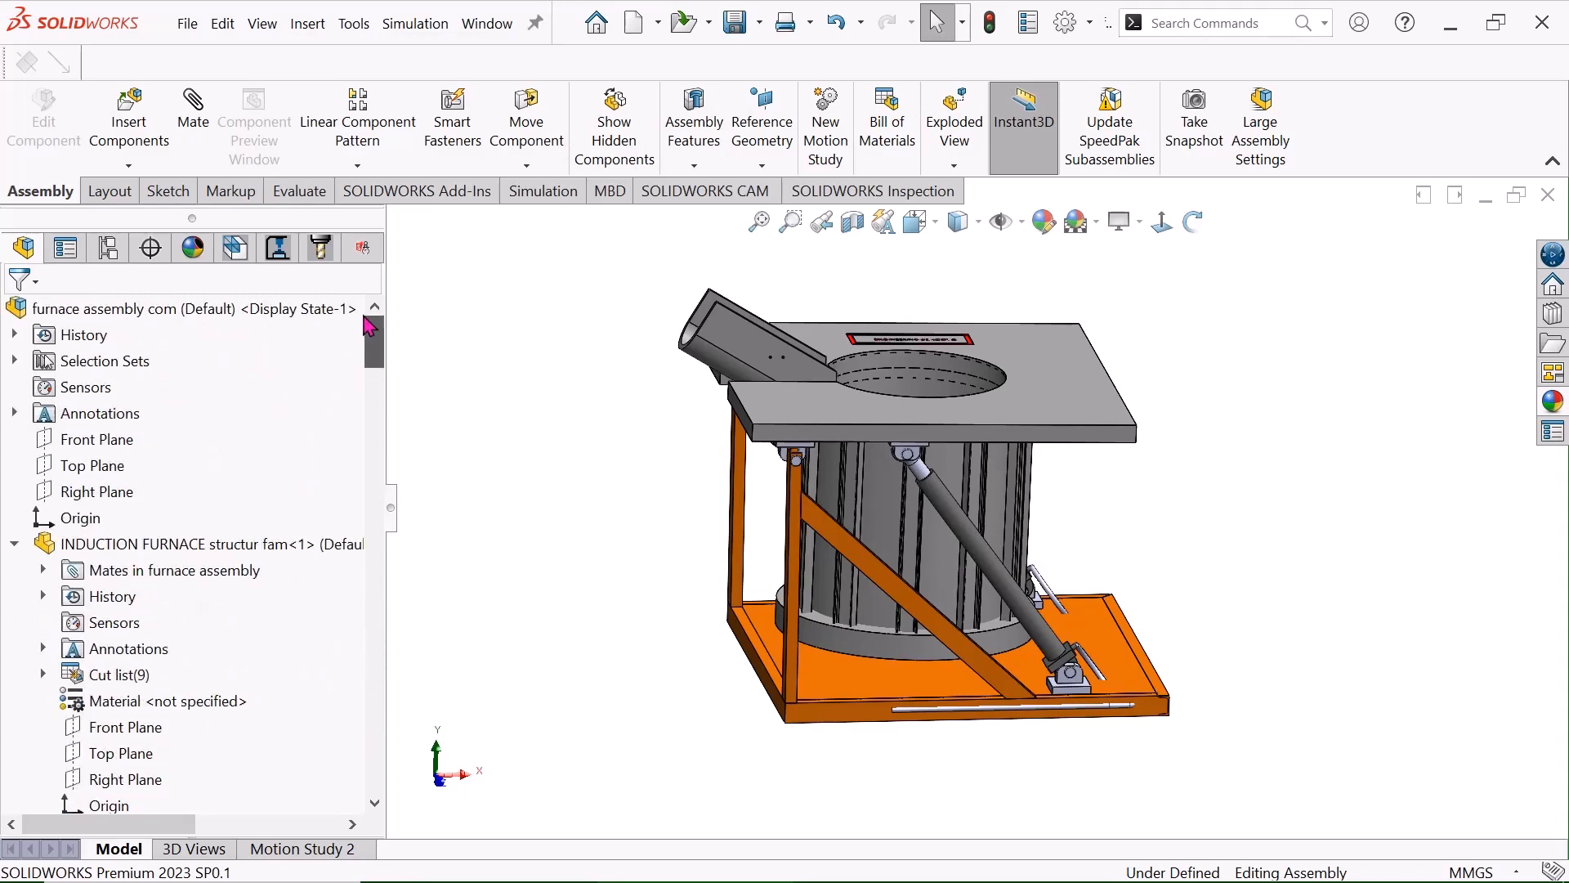
scroll(367, 345, down, 2)
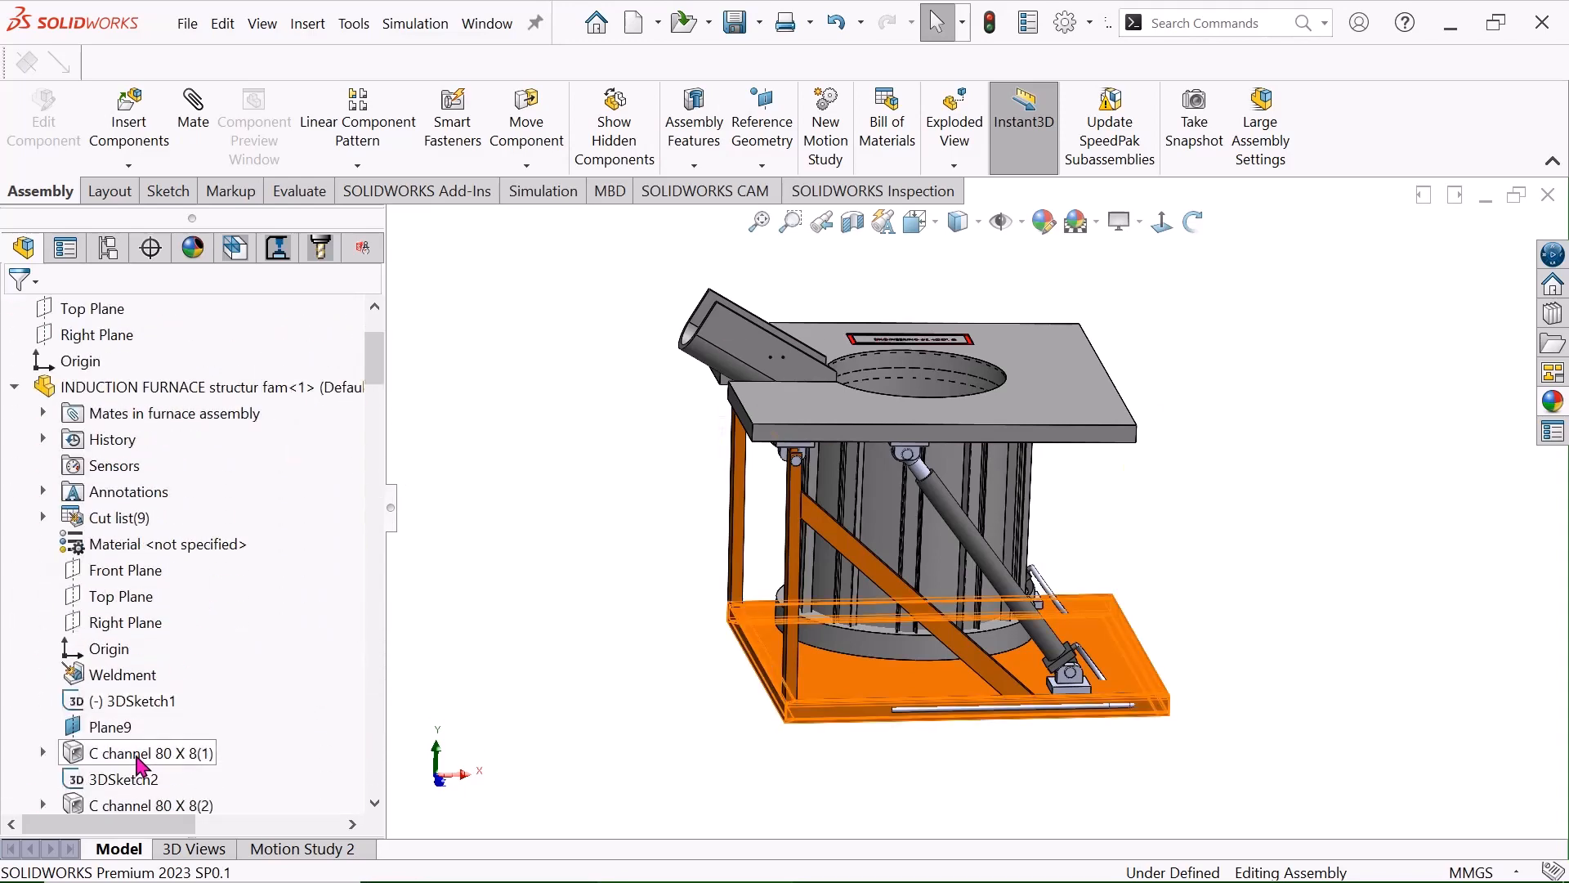
scroll(143, 760, down, 3)
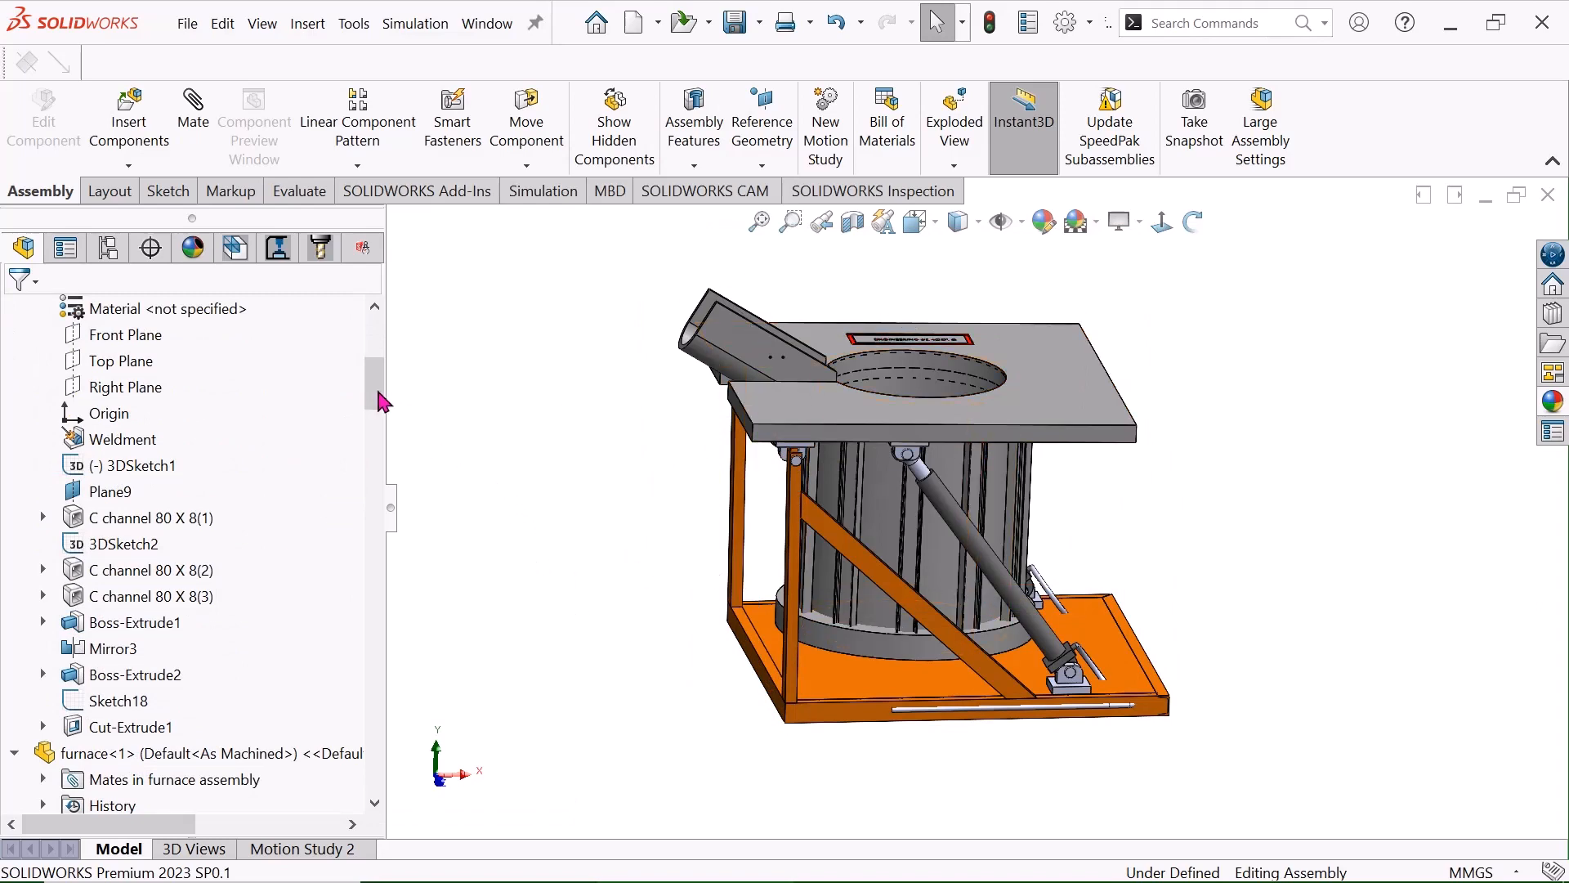
drag(384, 401, 376, 446)
click(1193, 221)
drag(1085, 347, 1167, 328)
right_click(1166, 326)
click(1215, 339)
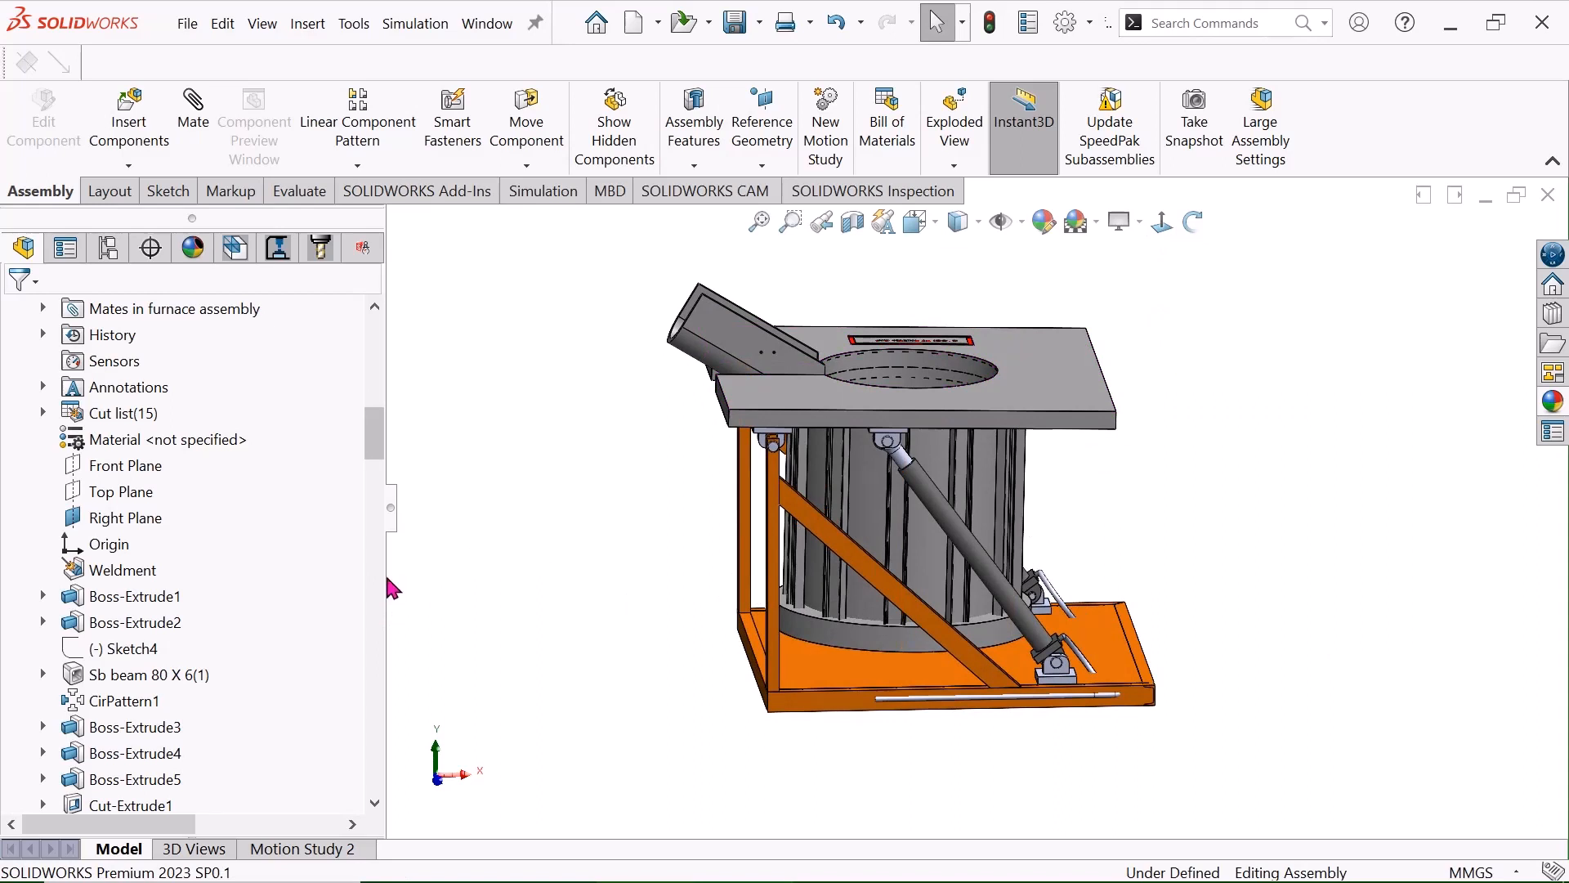
Narrow the feature tree to widen the model view, and check that the MotionManager toolbar is enabled
drag(373, 576, 258, 578)
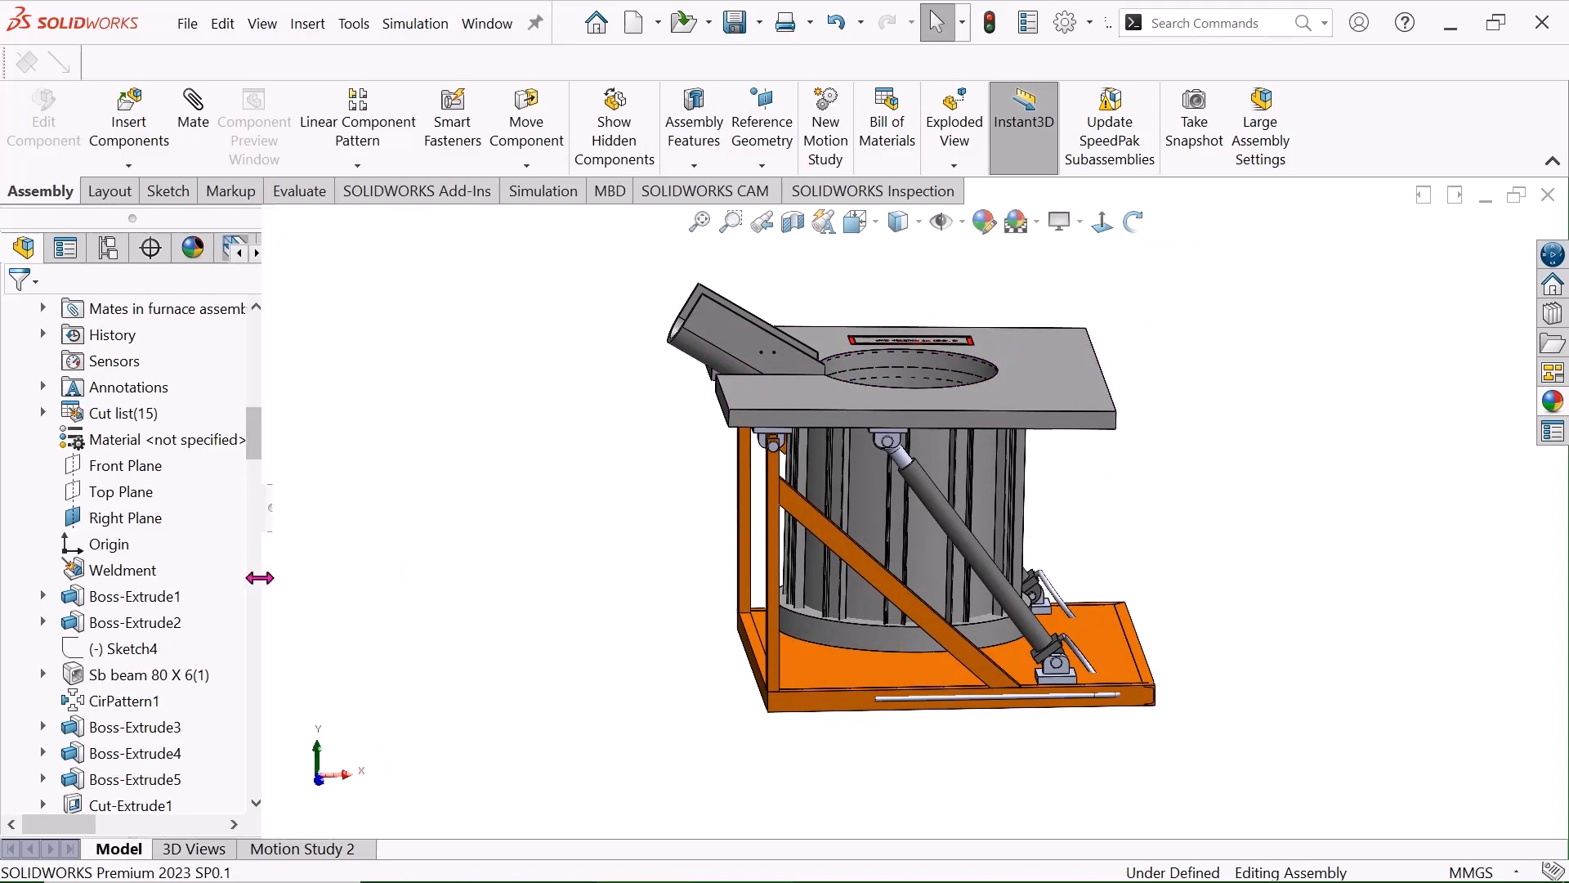
right_click(1345, 143)
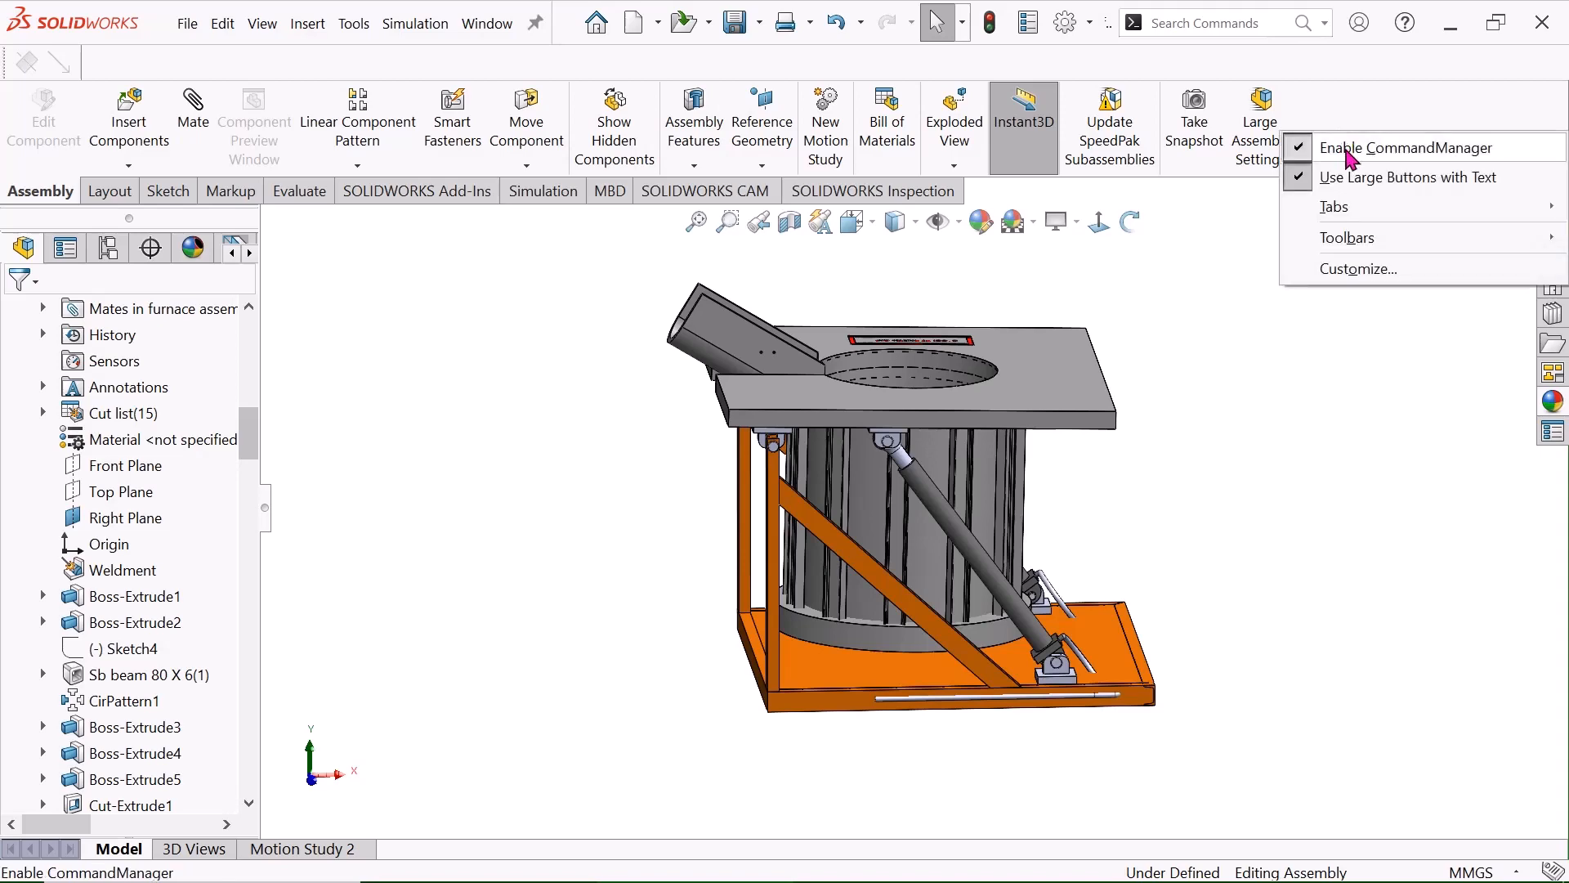
mouse_move(1376, 215)
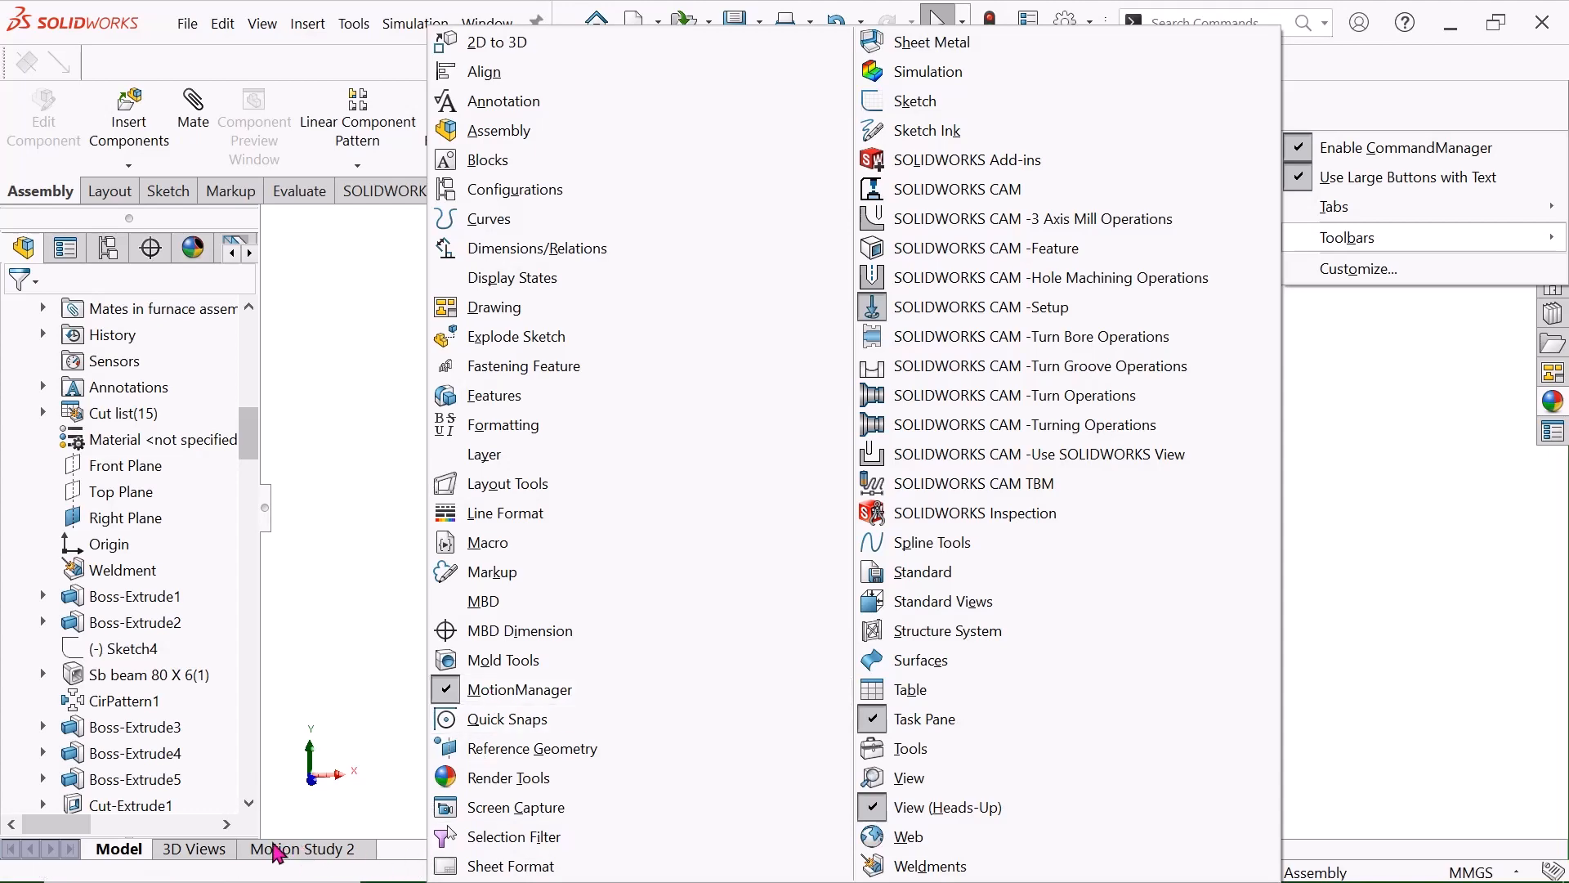
click(354, 683)
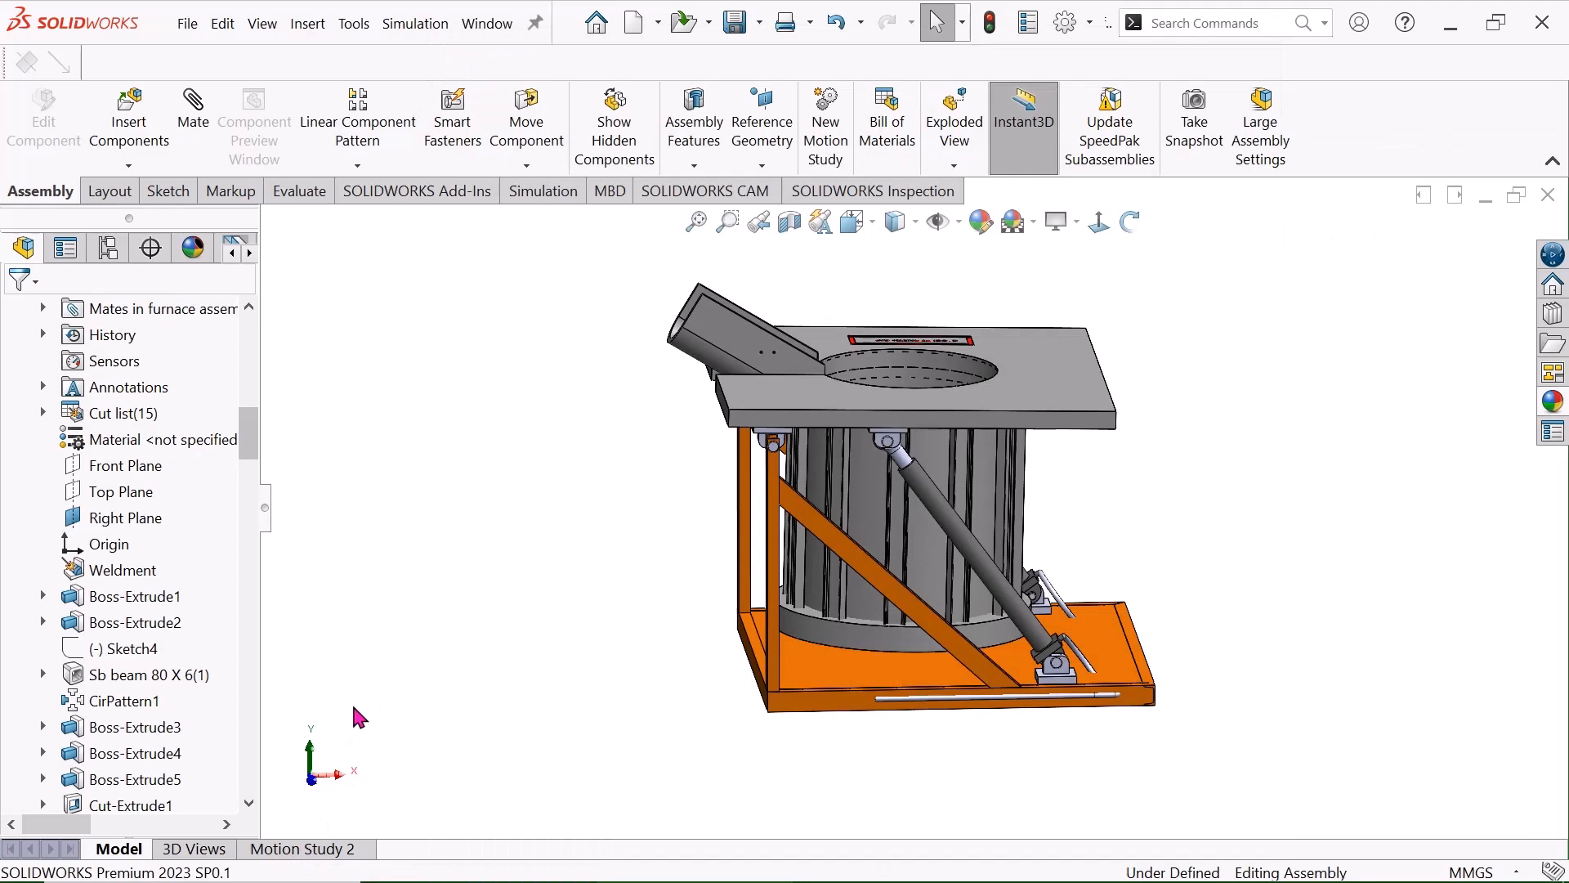
Open Motion Study 2 without updating the affected animation keys, and expand its timeline
click(299, 854)
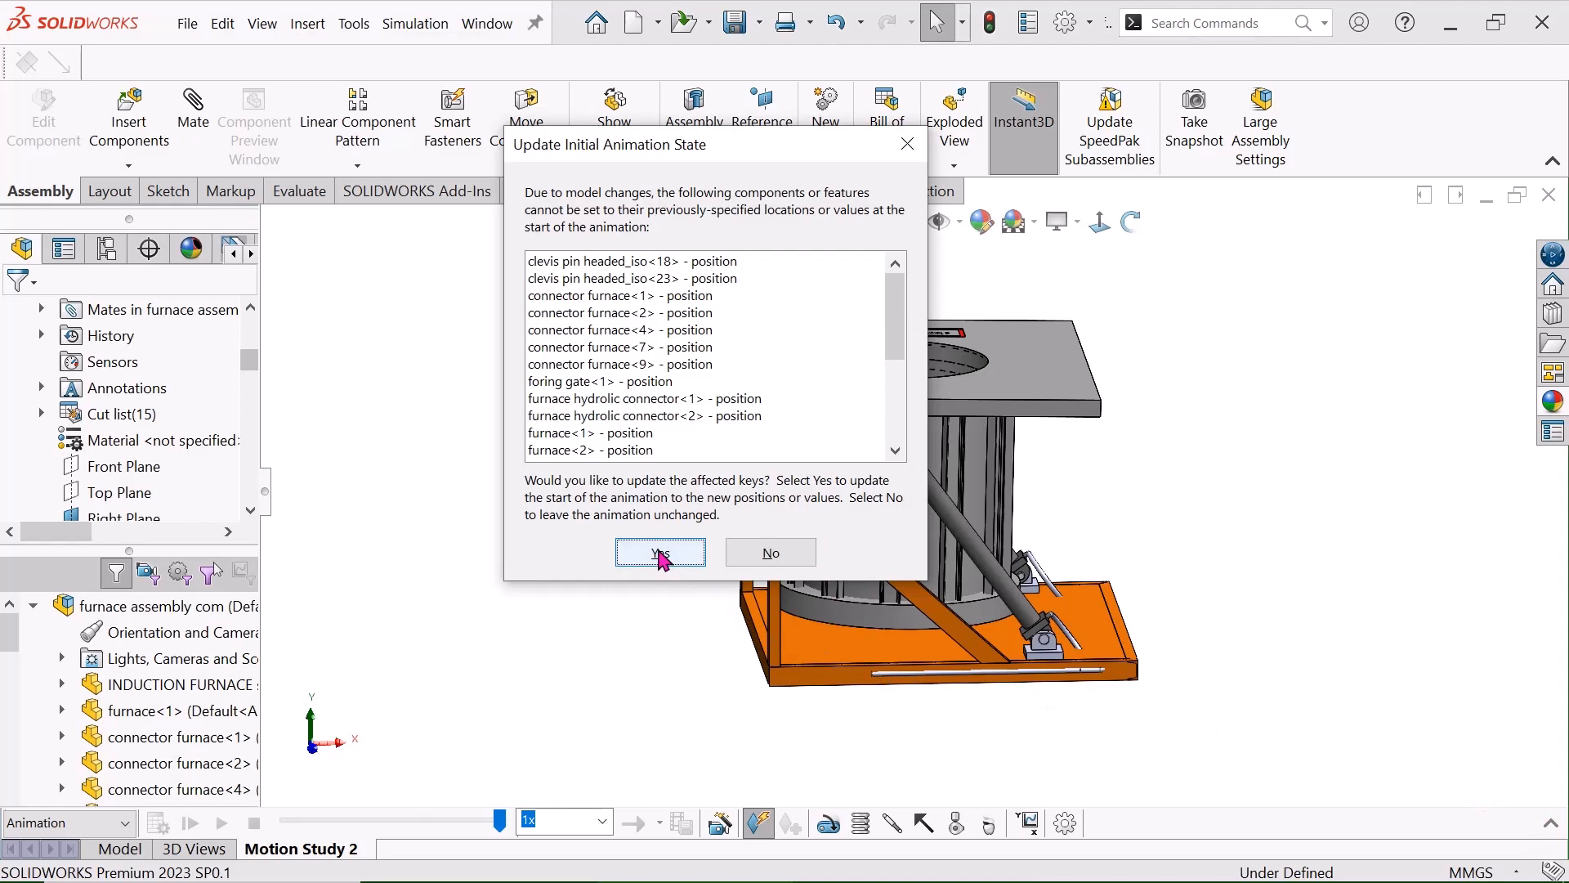
click(769, 556)
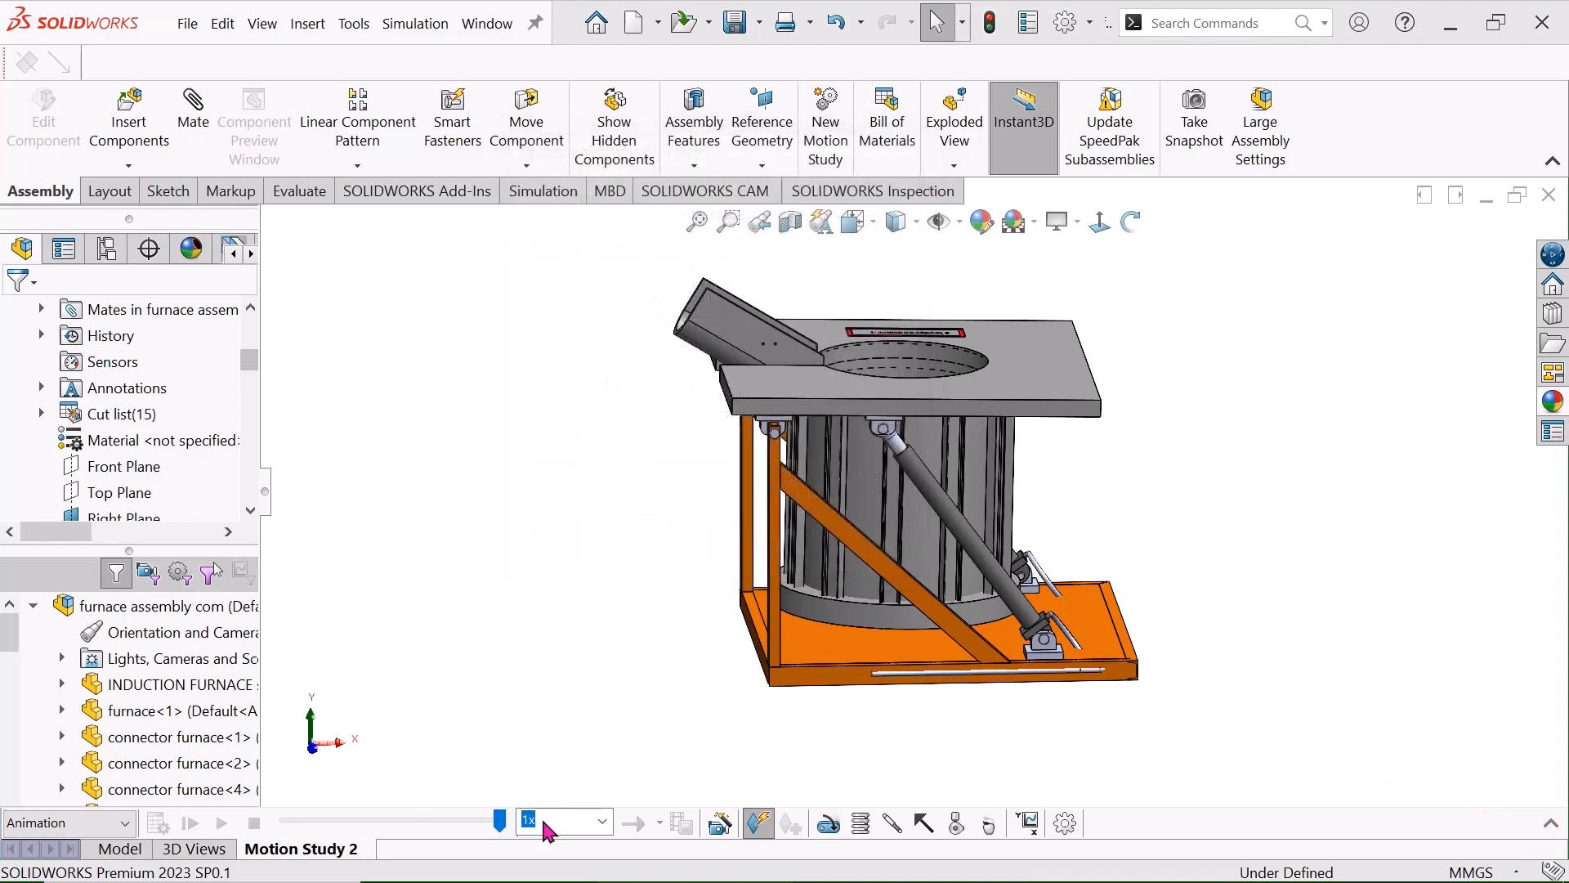
click(1550, 826)
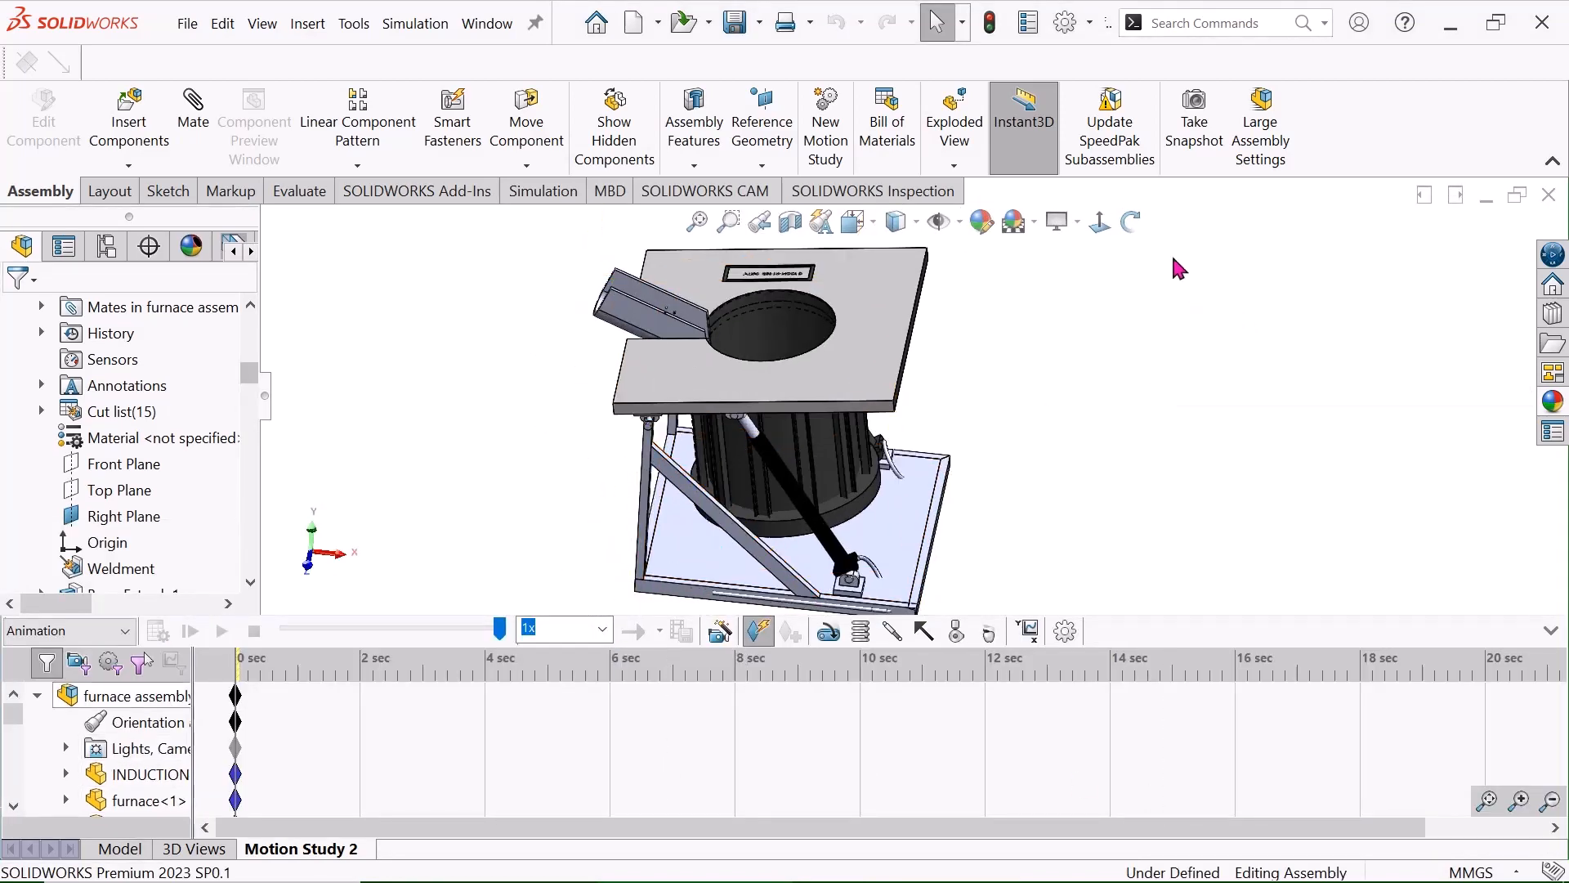
Create a new motion study for the furnace assembly and set its study type to Animation
click(1142, 226)
drag(1063, 395, 1080, 376)
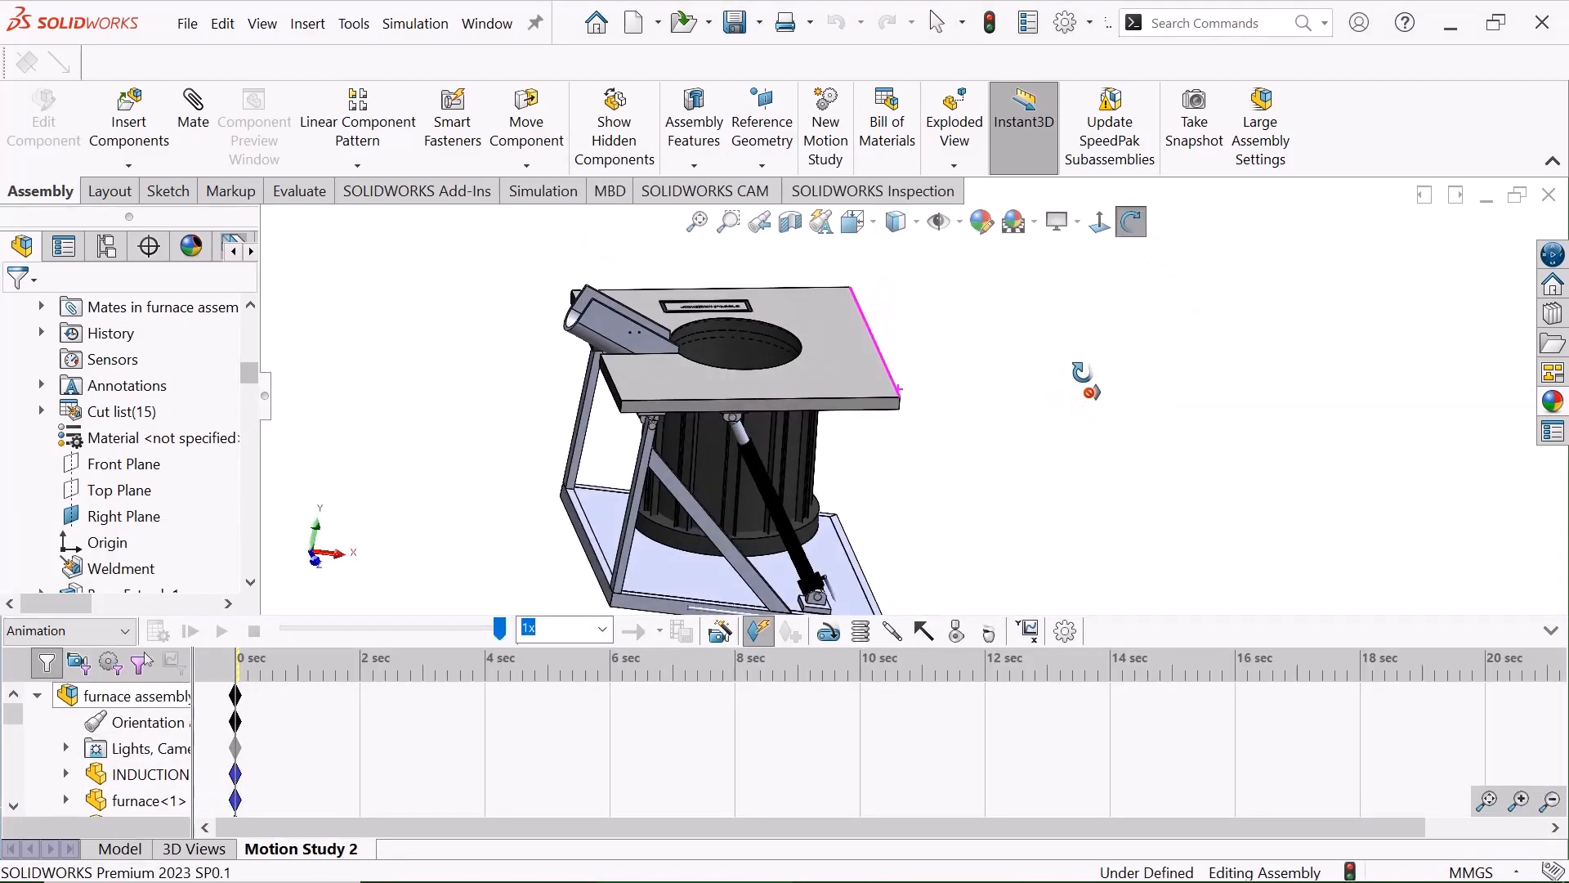
right_click(990, 393)
click(1080, 419)
scroll(758, 488, down, 3)
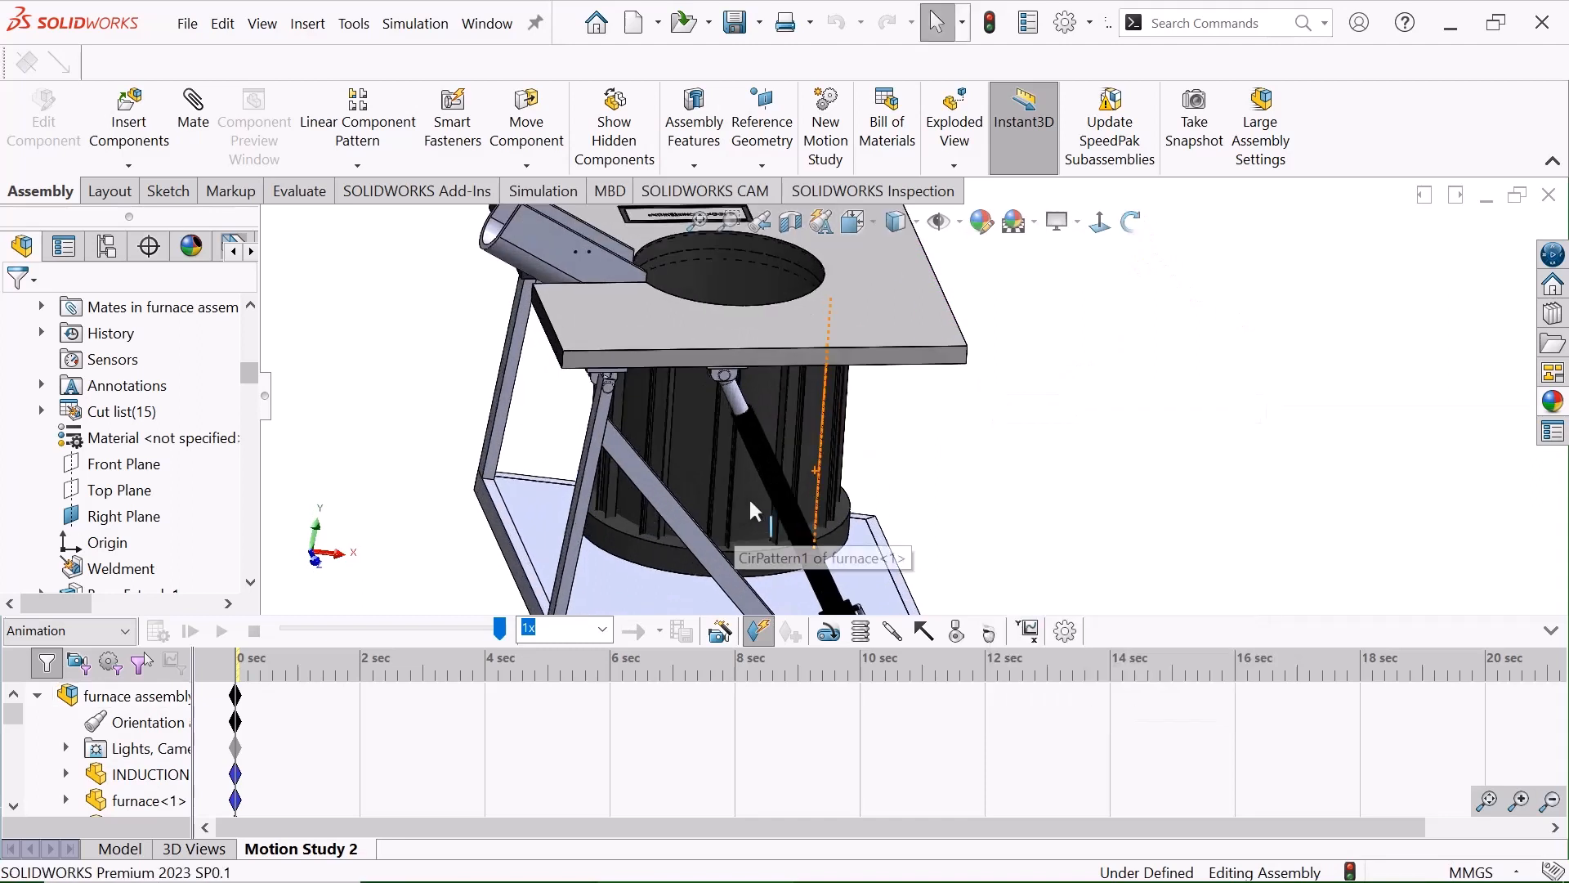
scroll(749, 496, up, 2)
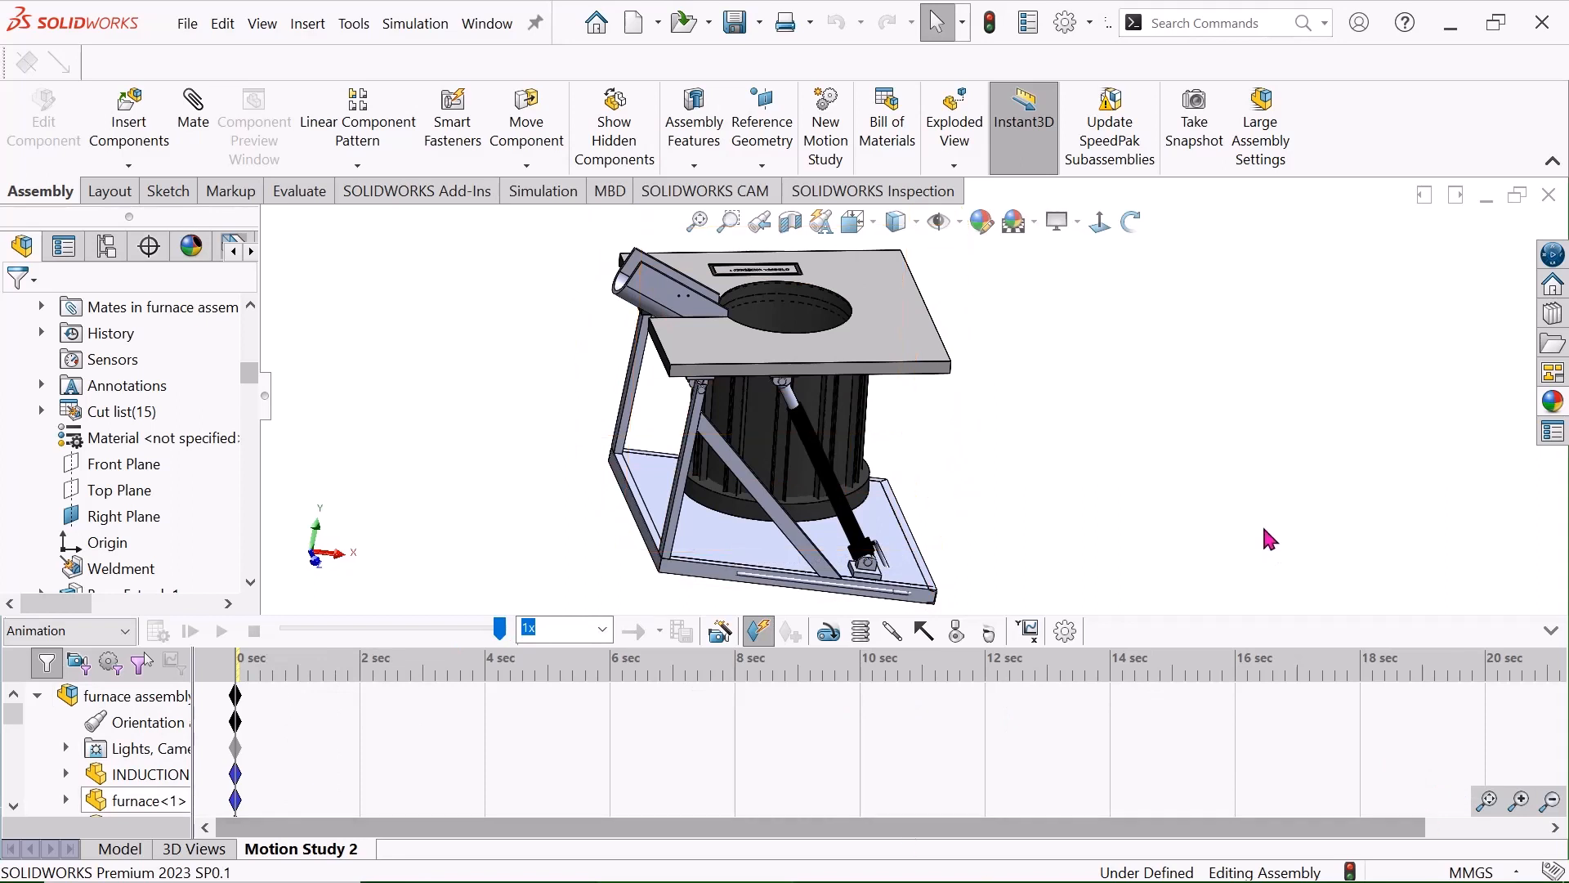
right_click(323, 854)
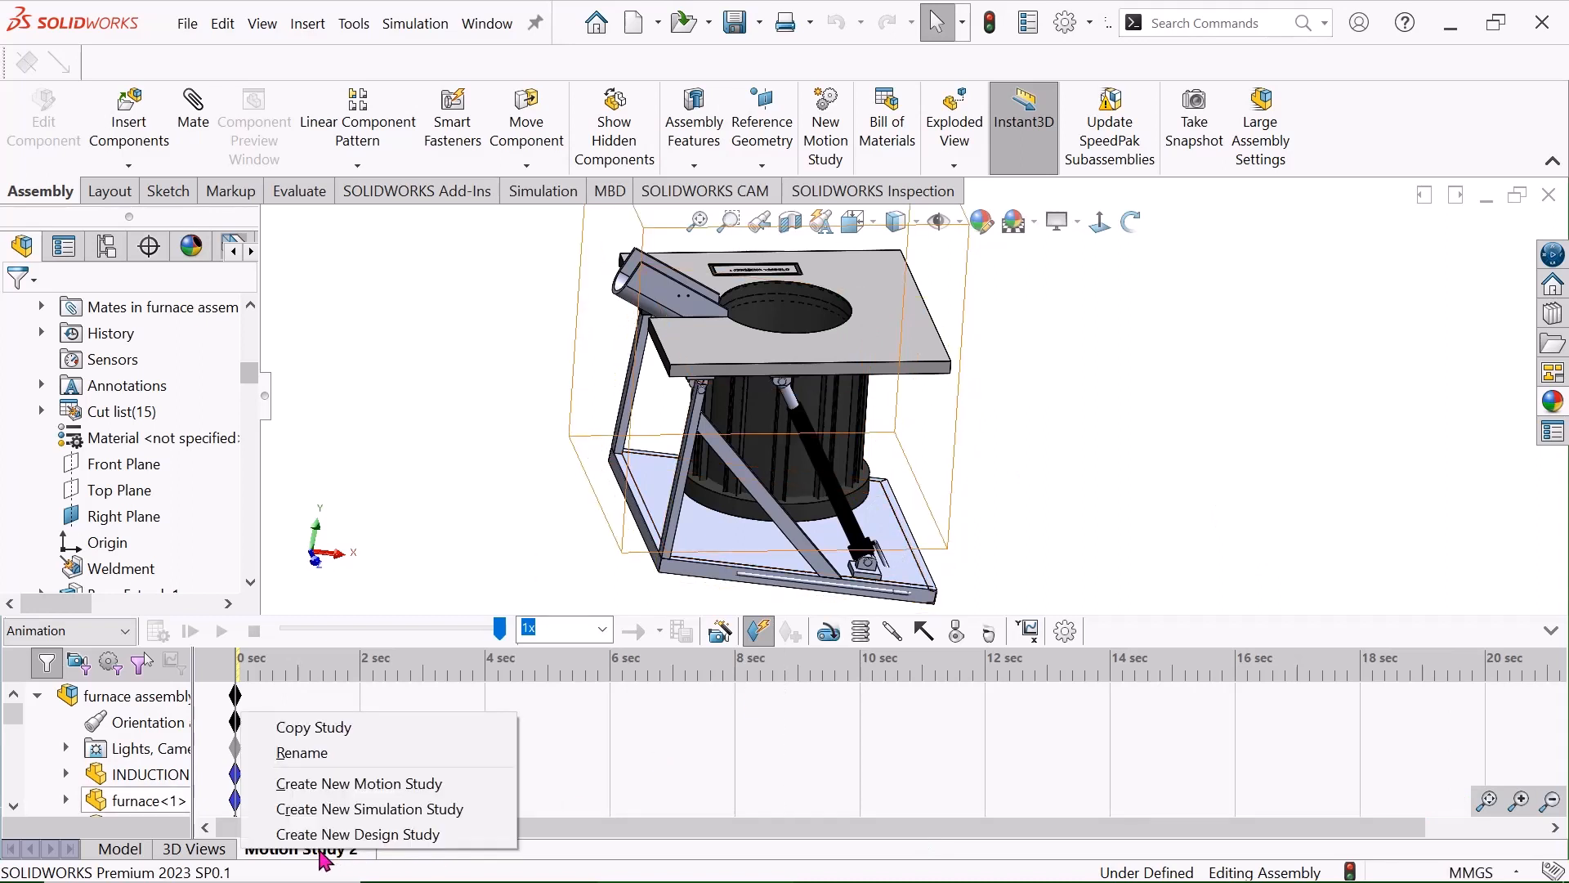
click(331, 786)
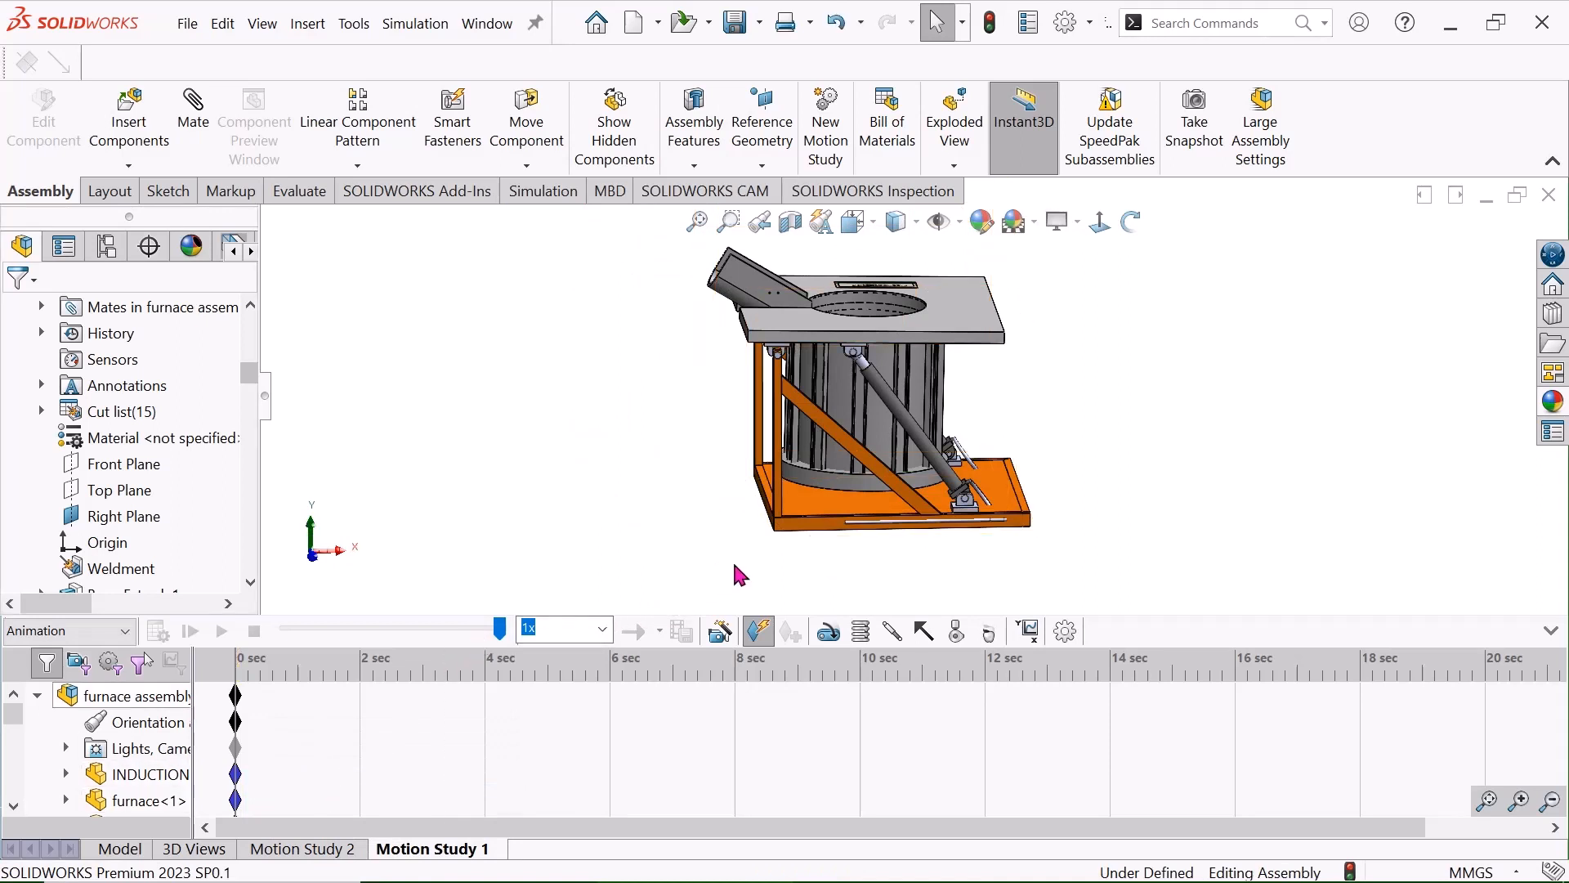
scroll(879, 327, down, 2)
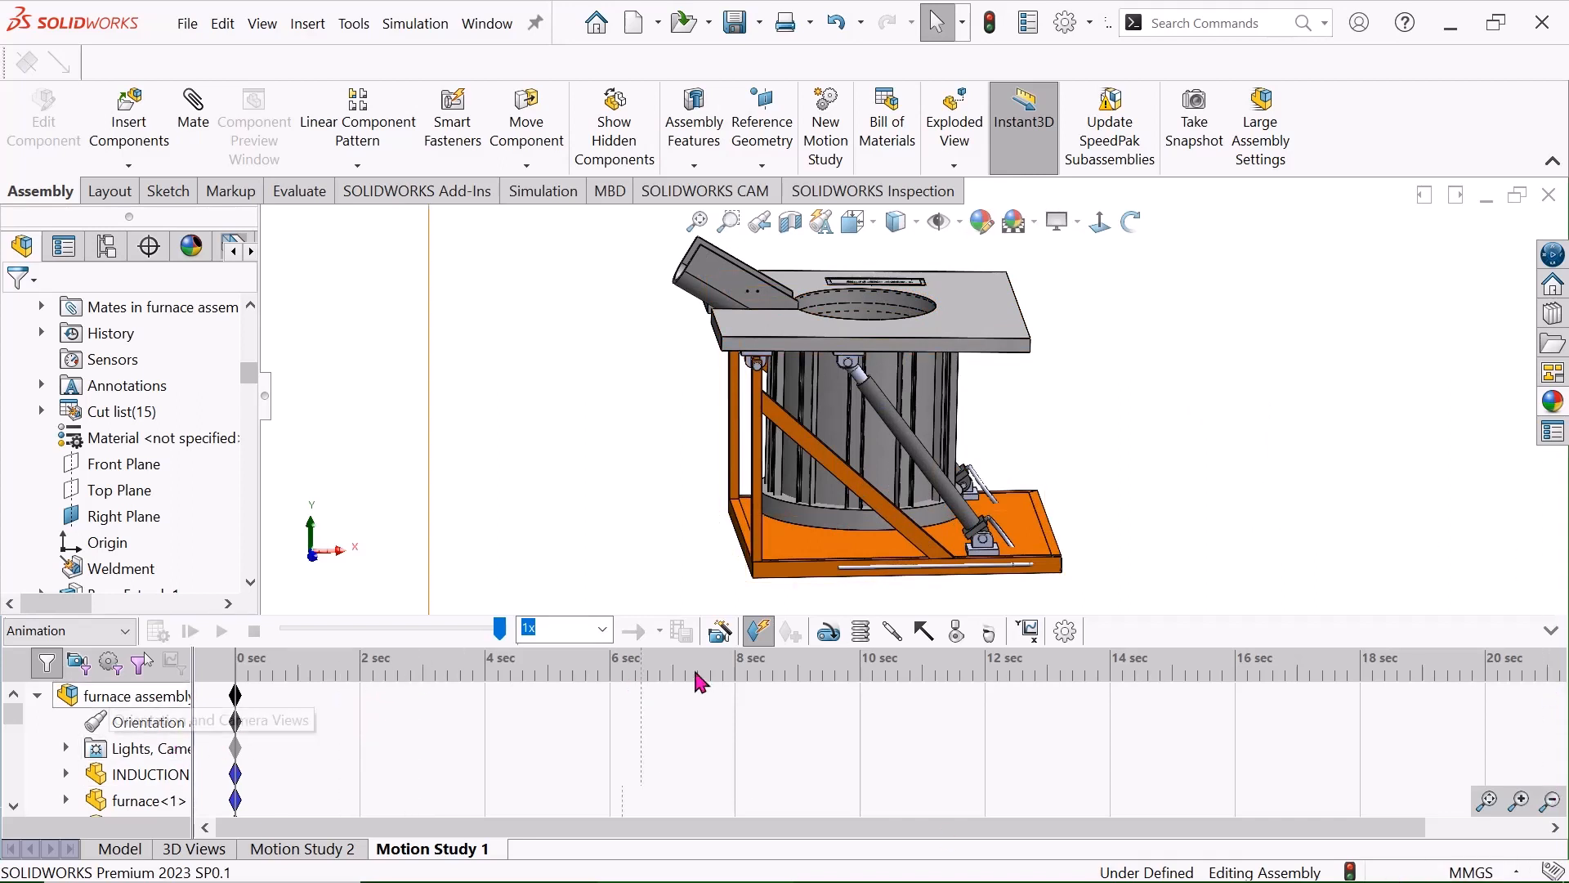
click(121, 632)
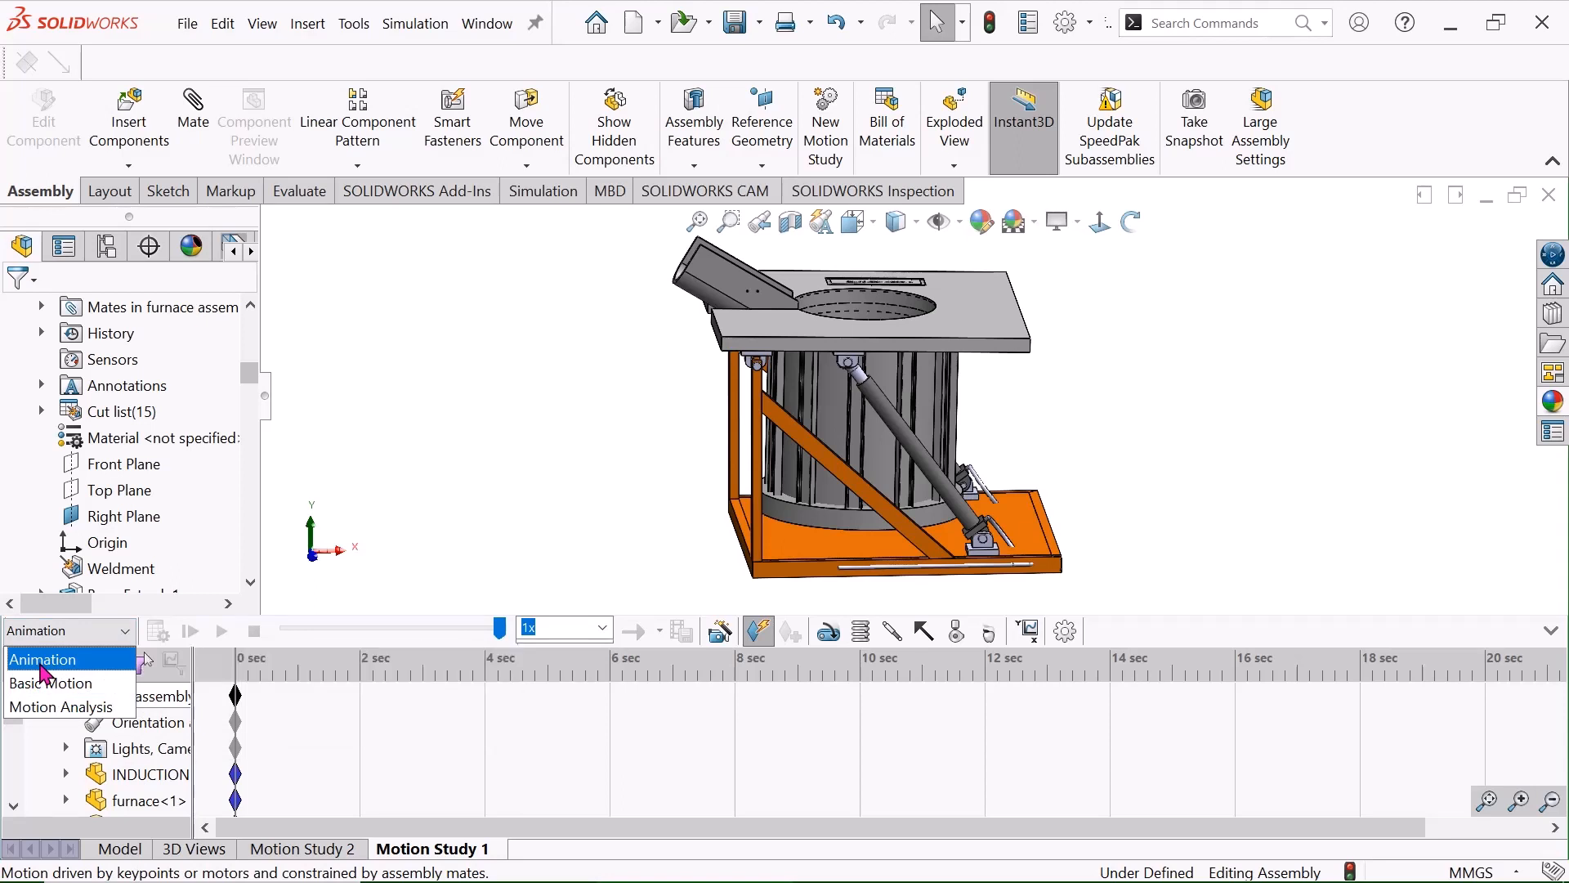
click(42, 666)
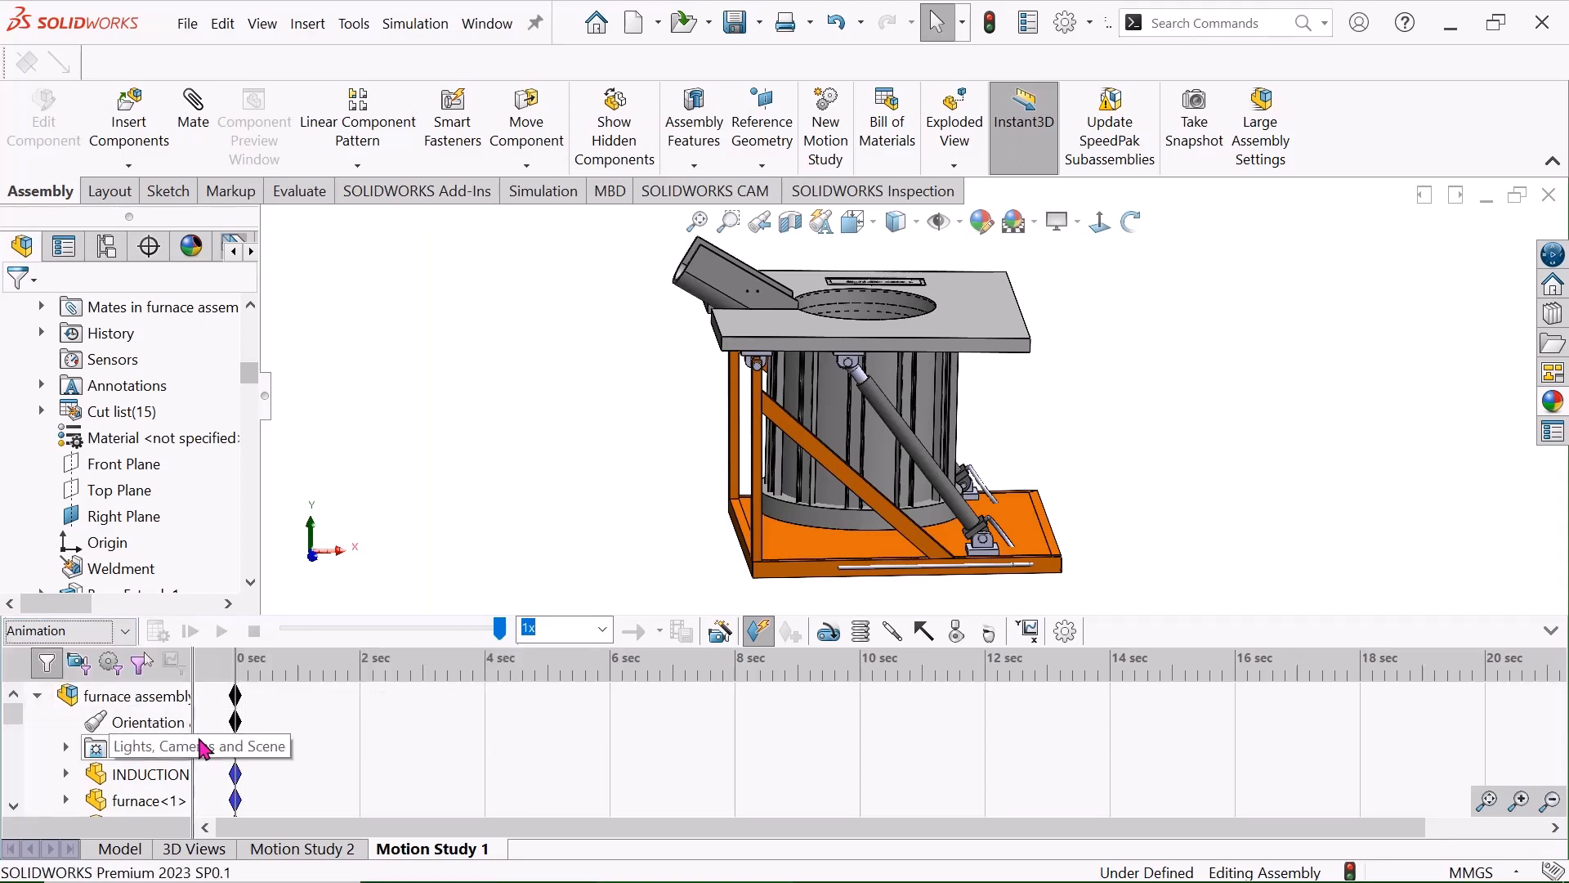
Start a motor on the cylindrical face of the front hydraulic cylinder's rod and set its motion type to Distance
click(829, 631)
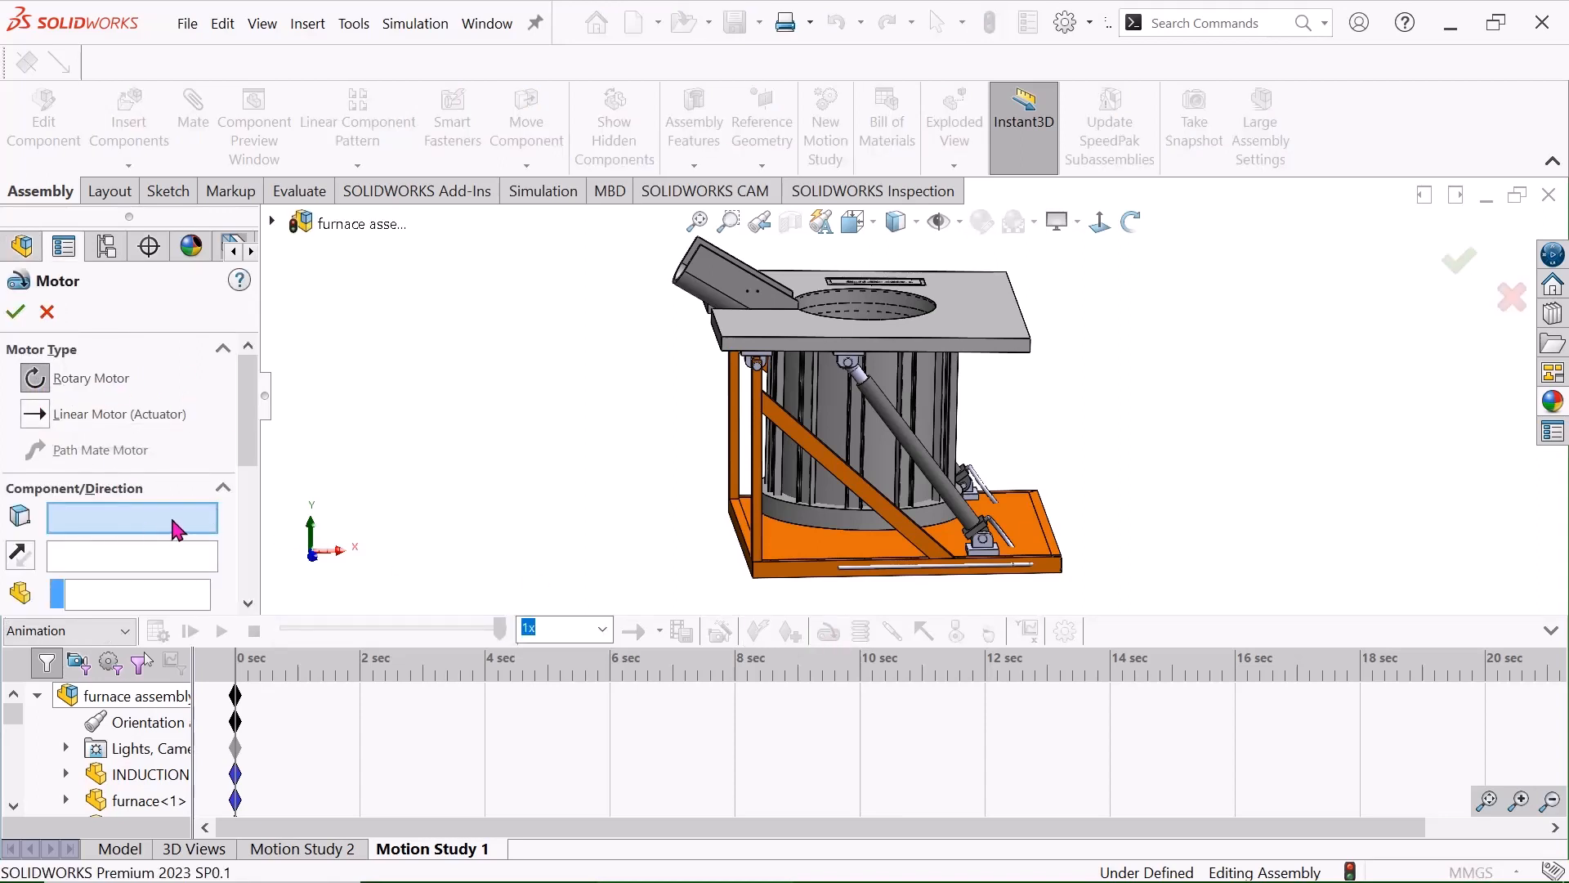
scroll(873, 391, down, 3)
scroll(873, 390, down, 4)
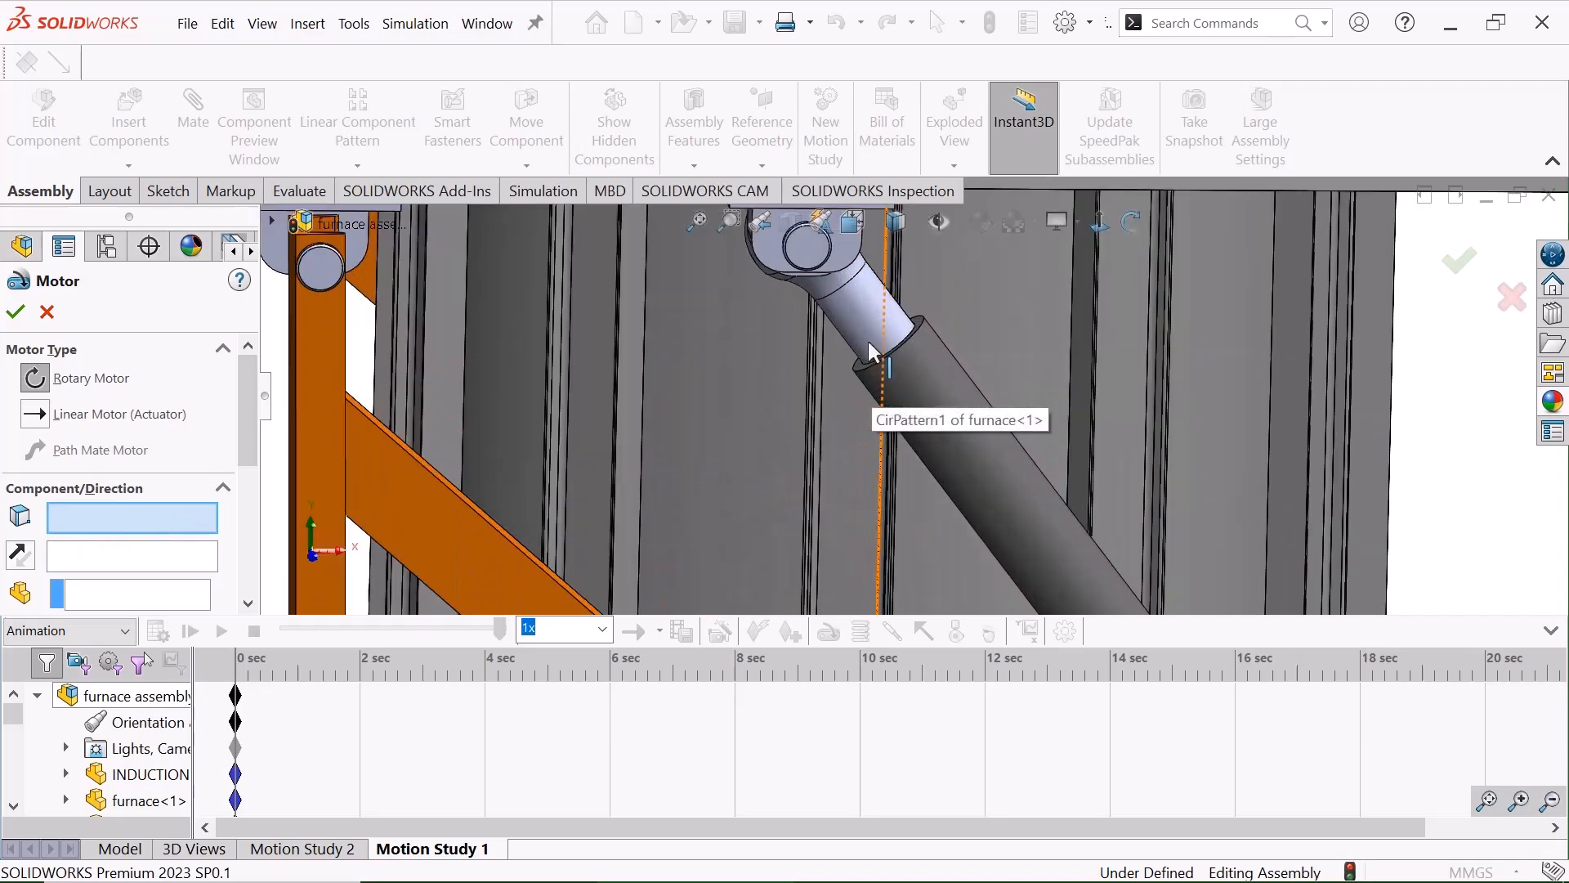
click(865, 316)
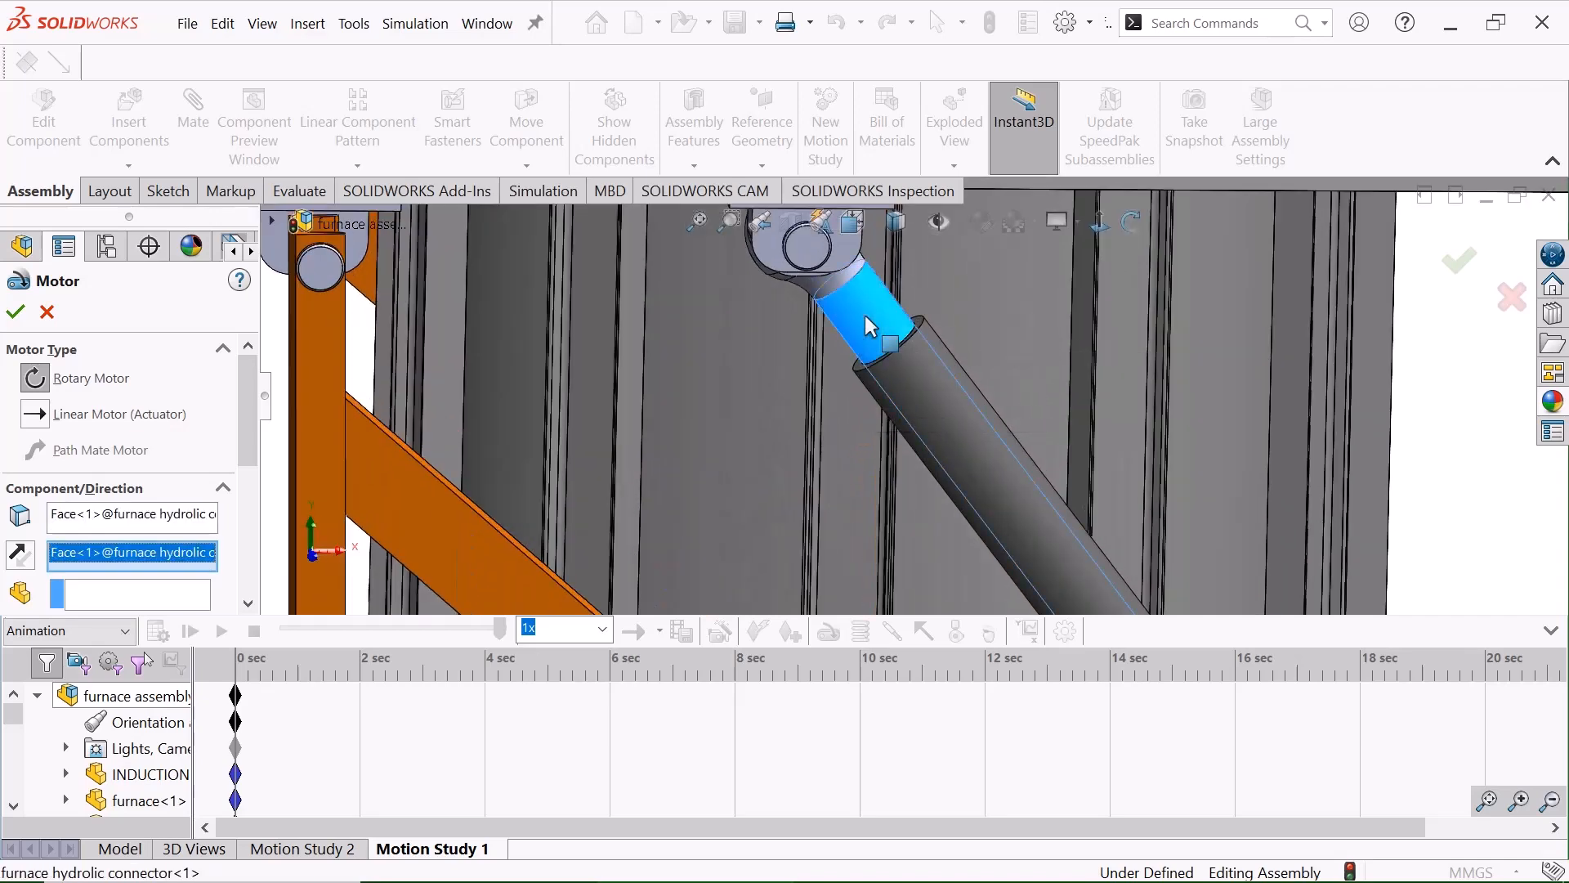
scroll(932, 433, up, 3)
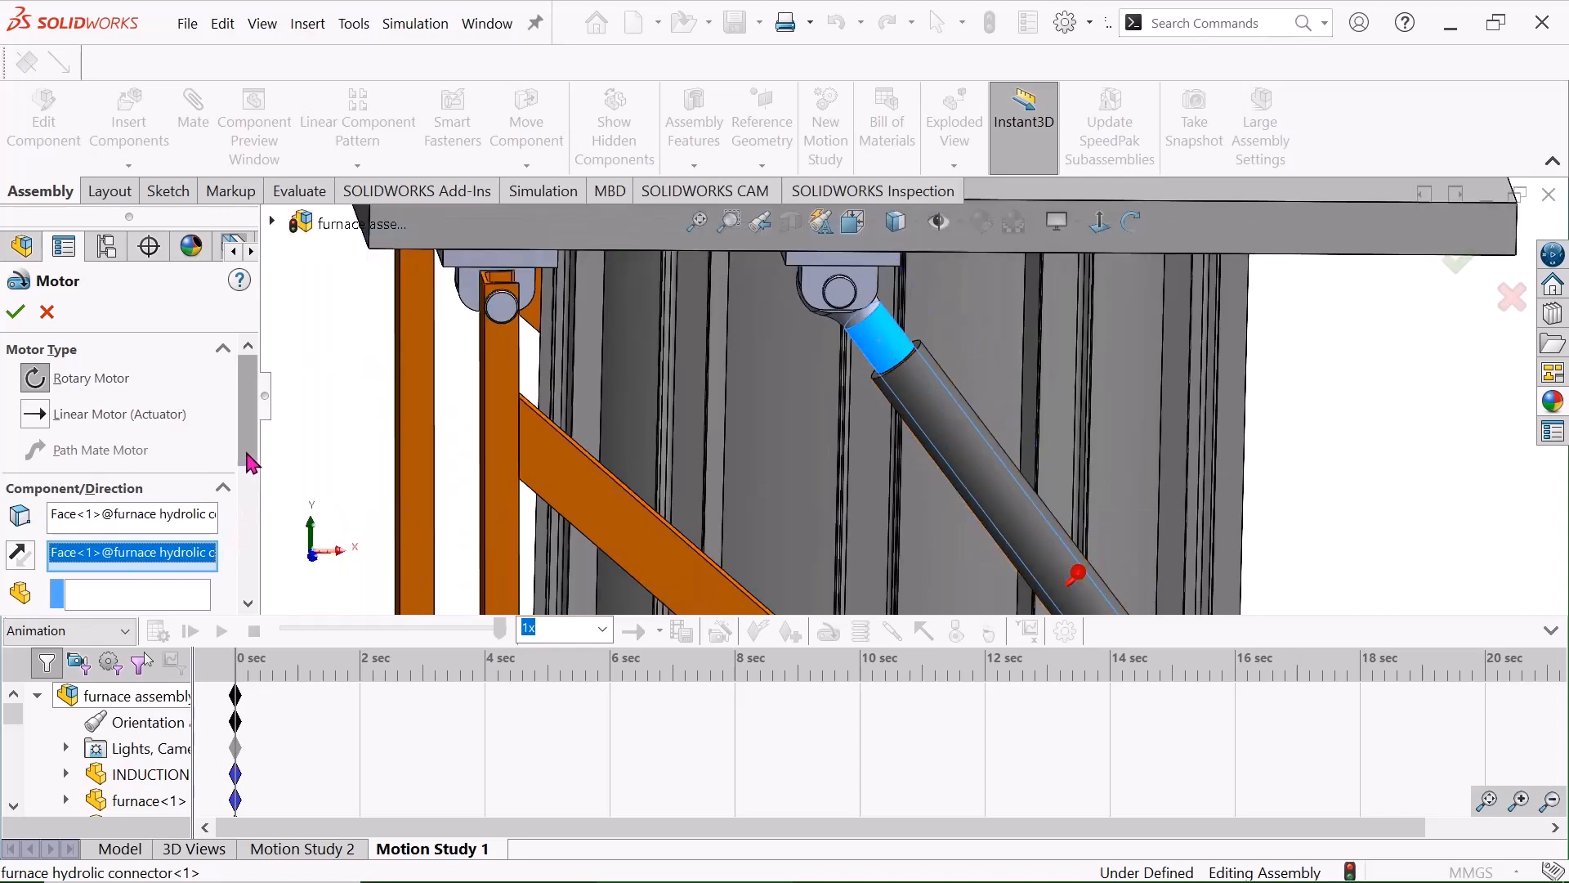
drag(253, 463, 254, 552)
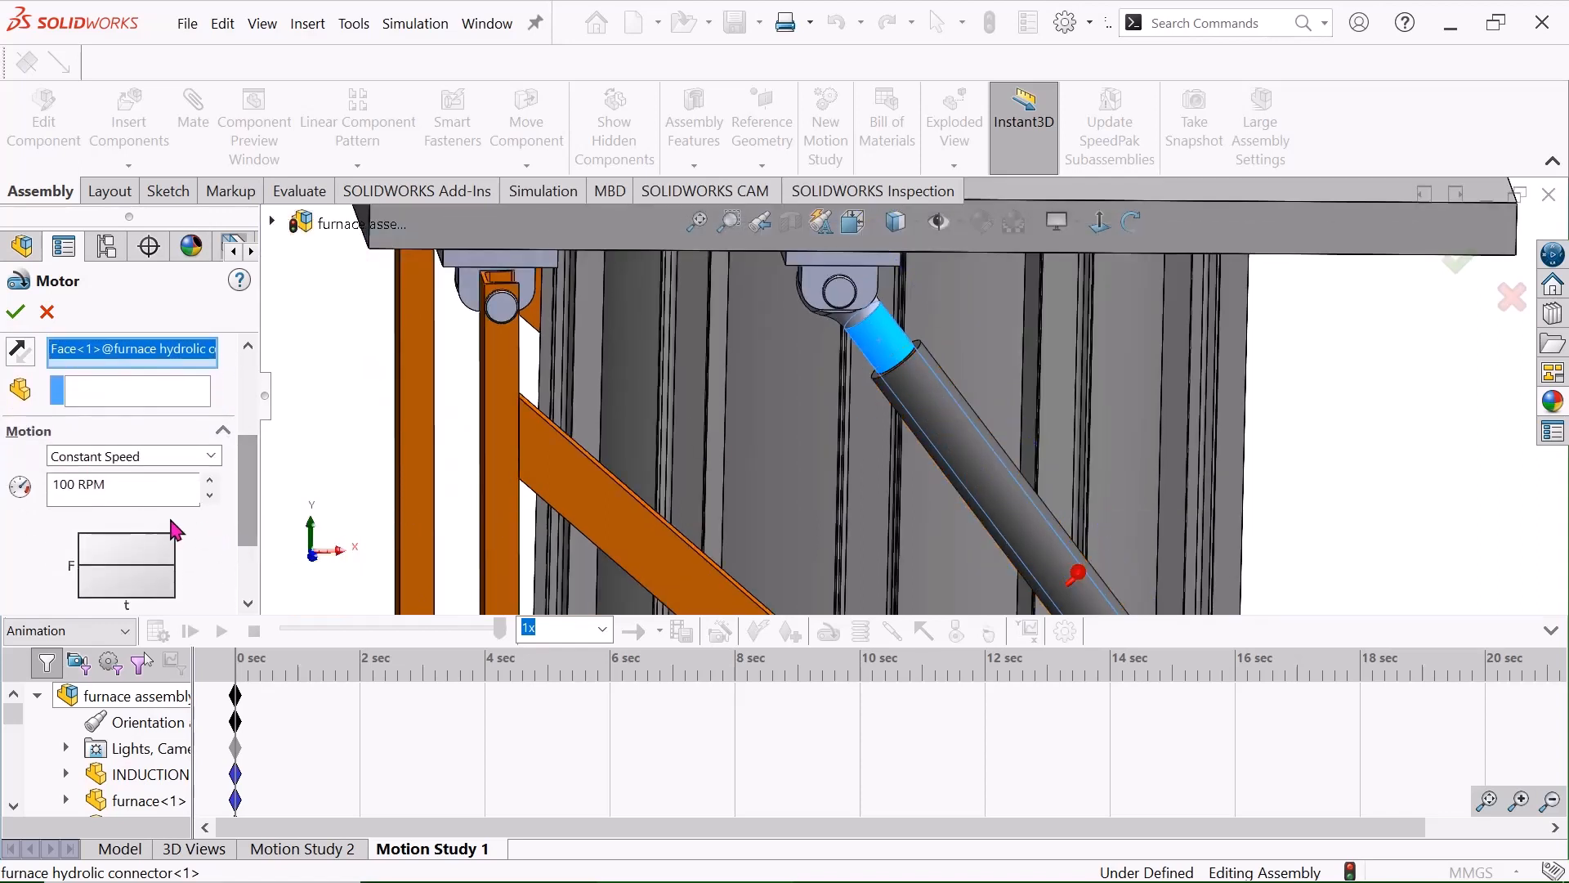
click(106, 458)
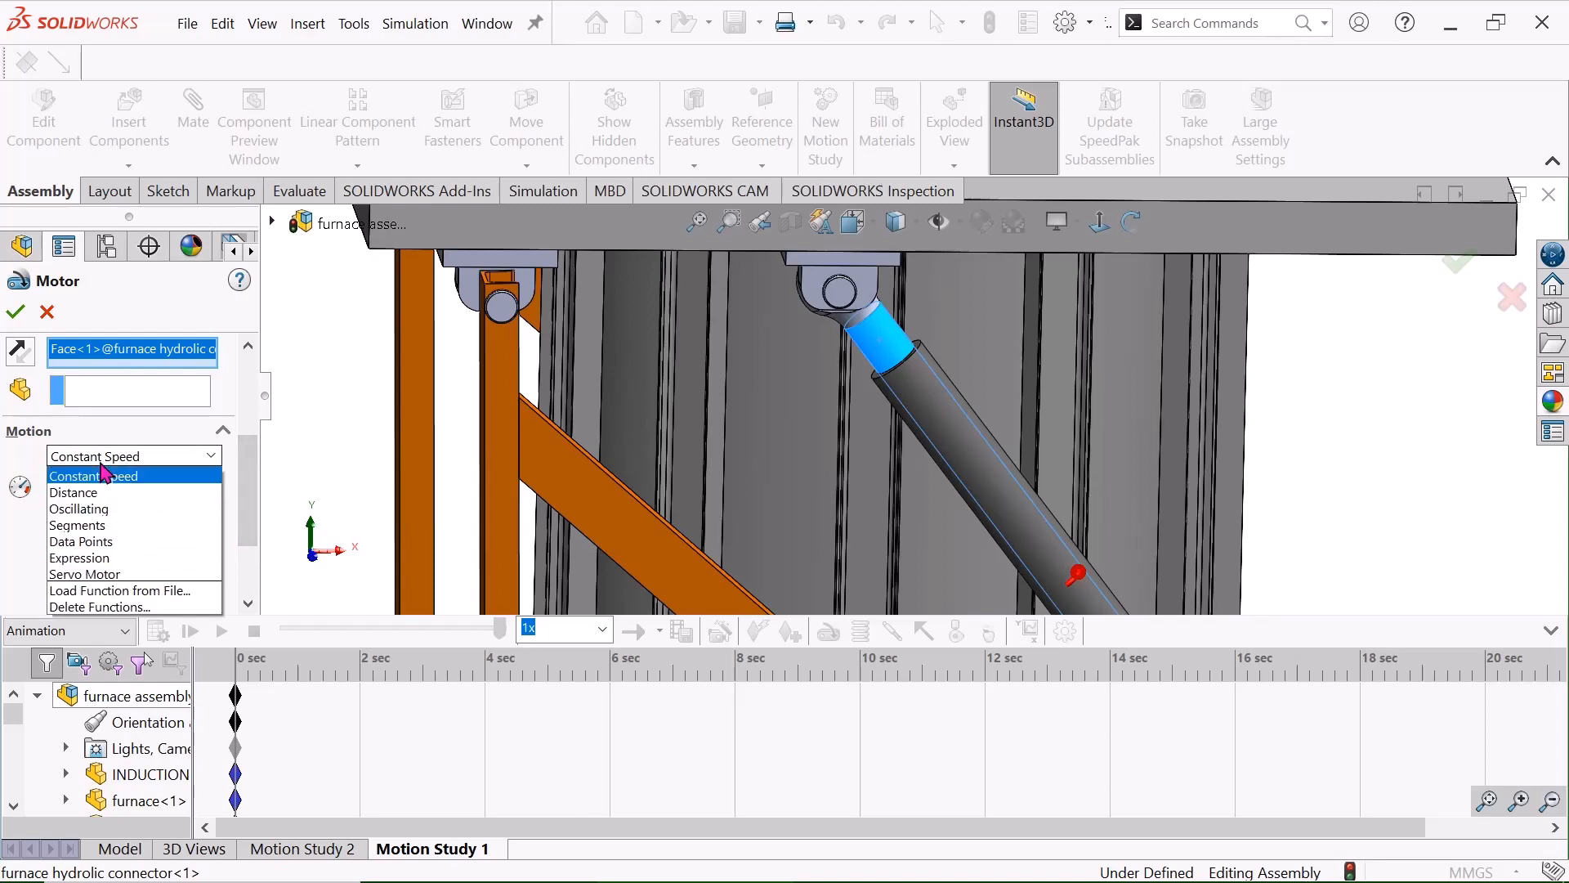
click(91, 497)
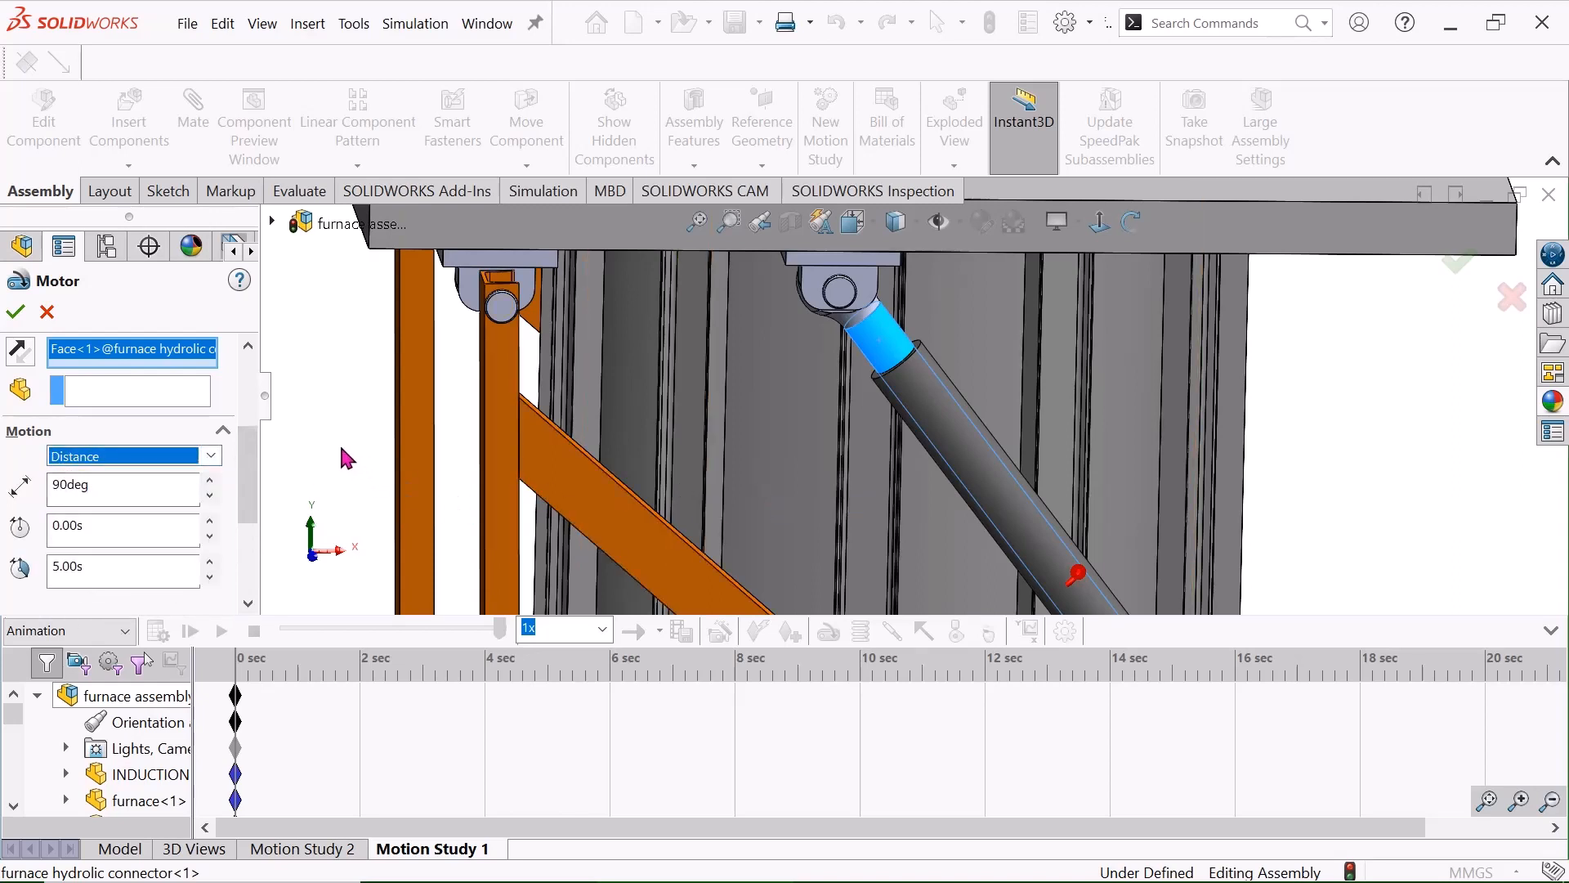
Change the hydraulic rod's motor type to Linear Motor (Actuator)
scroll(818, 416, up, 3)
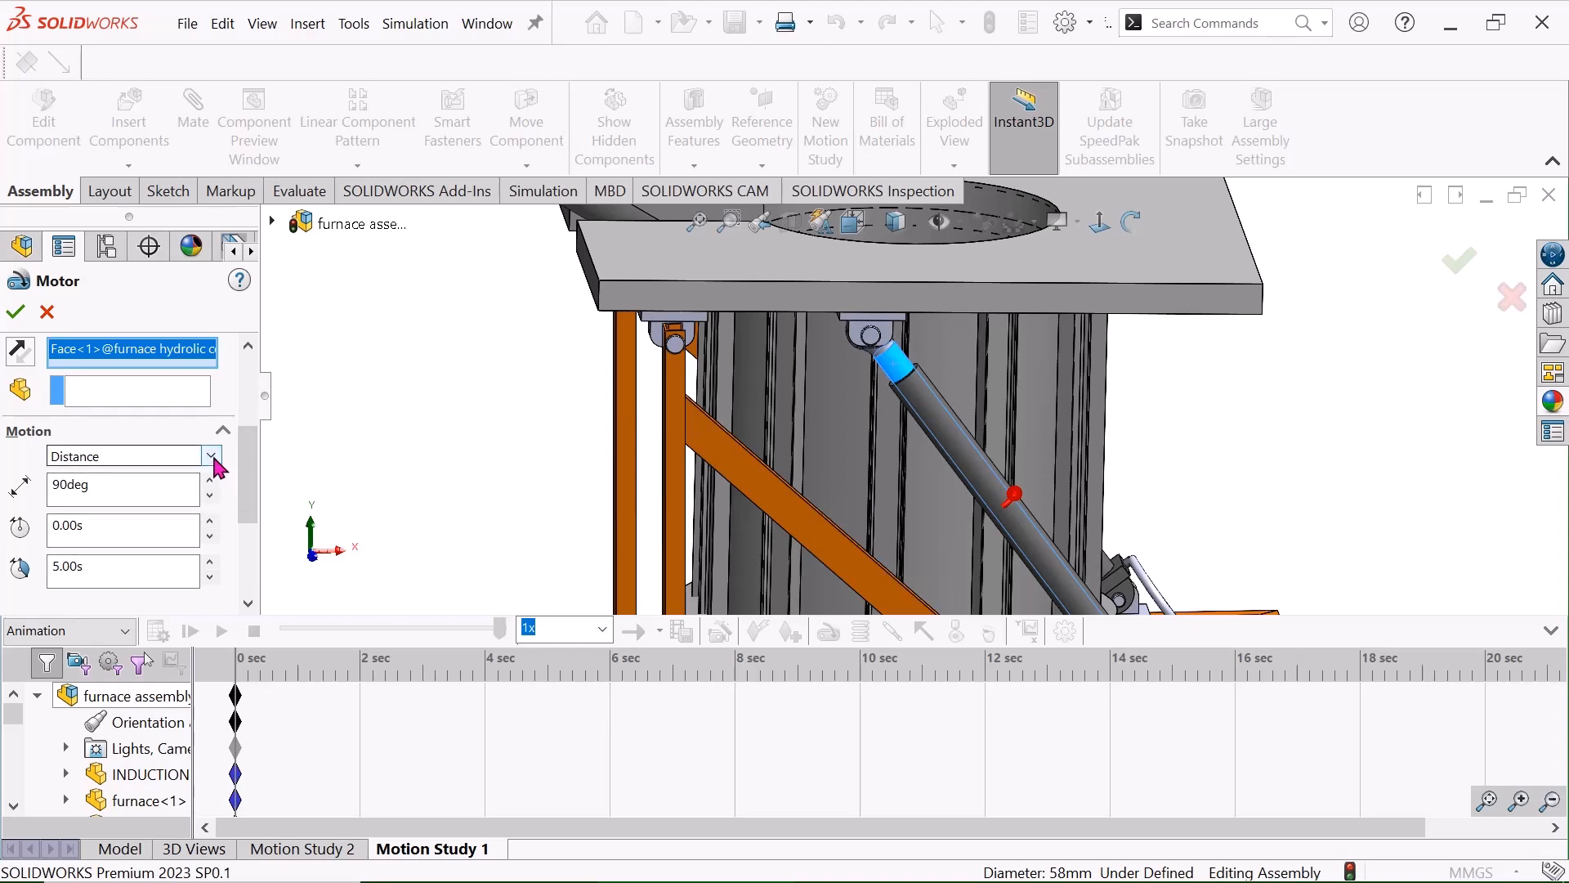
drag(247, 441, 265, 372)
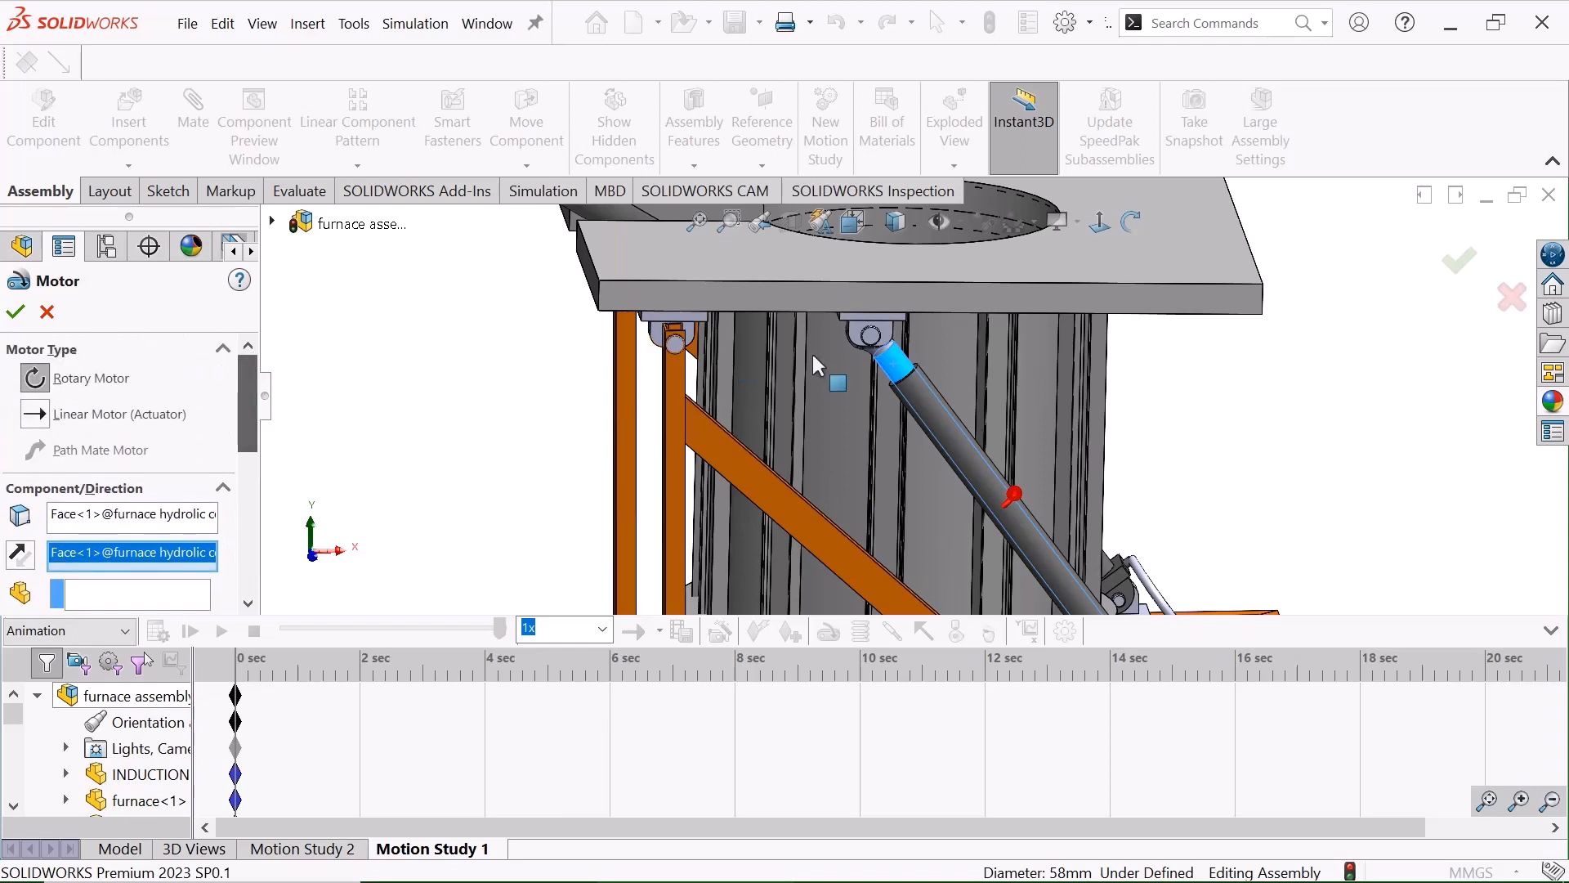
drag(252, 449, 255, 452)
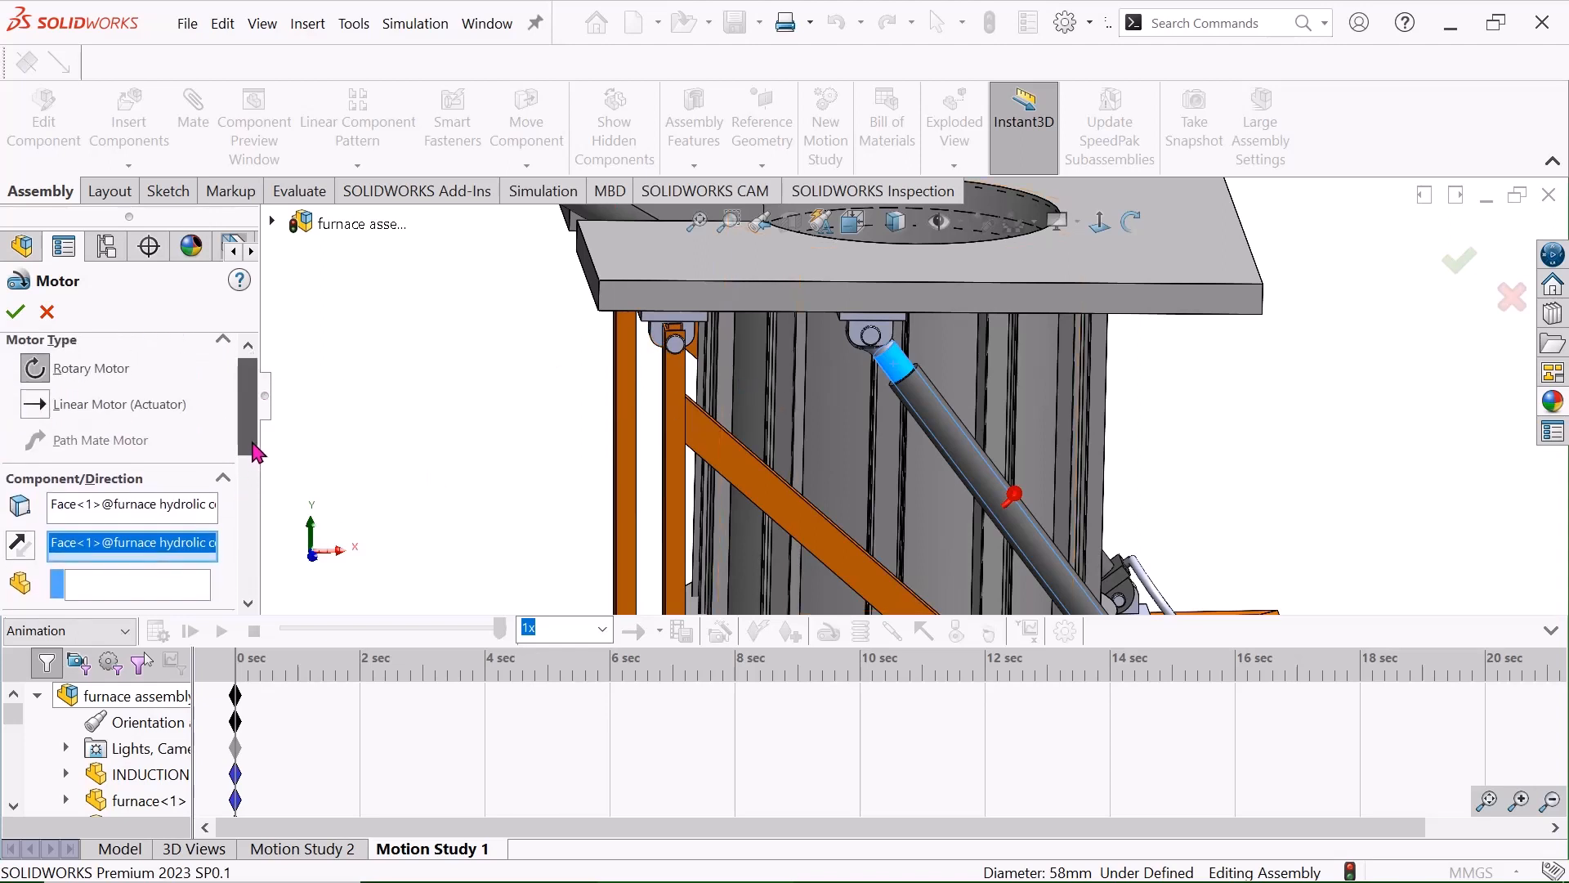
click(35, 403)
drag(249, 441, 252, 507)
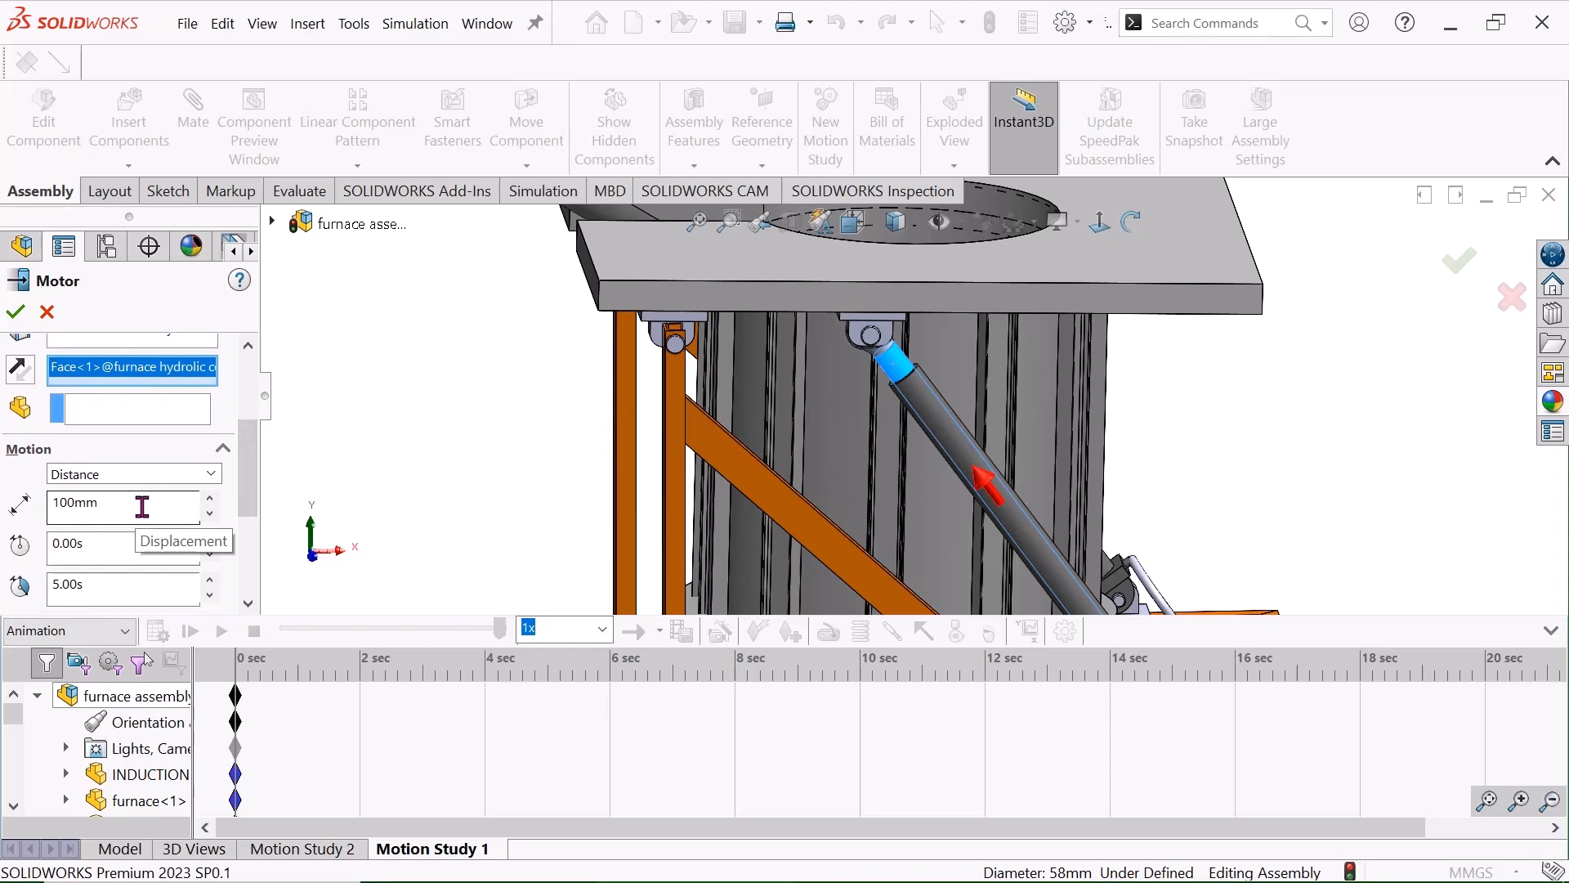
Set the linear motor's displacement to 600 mm and apply the motor to the study
click(142, 507)
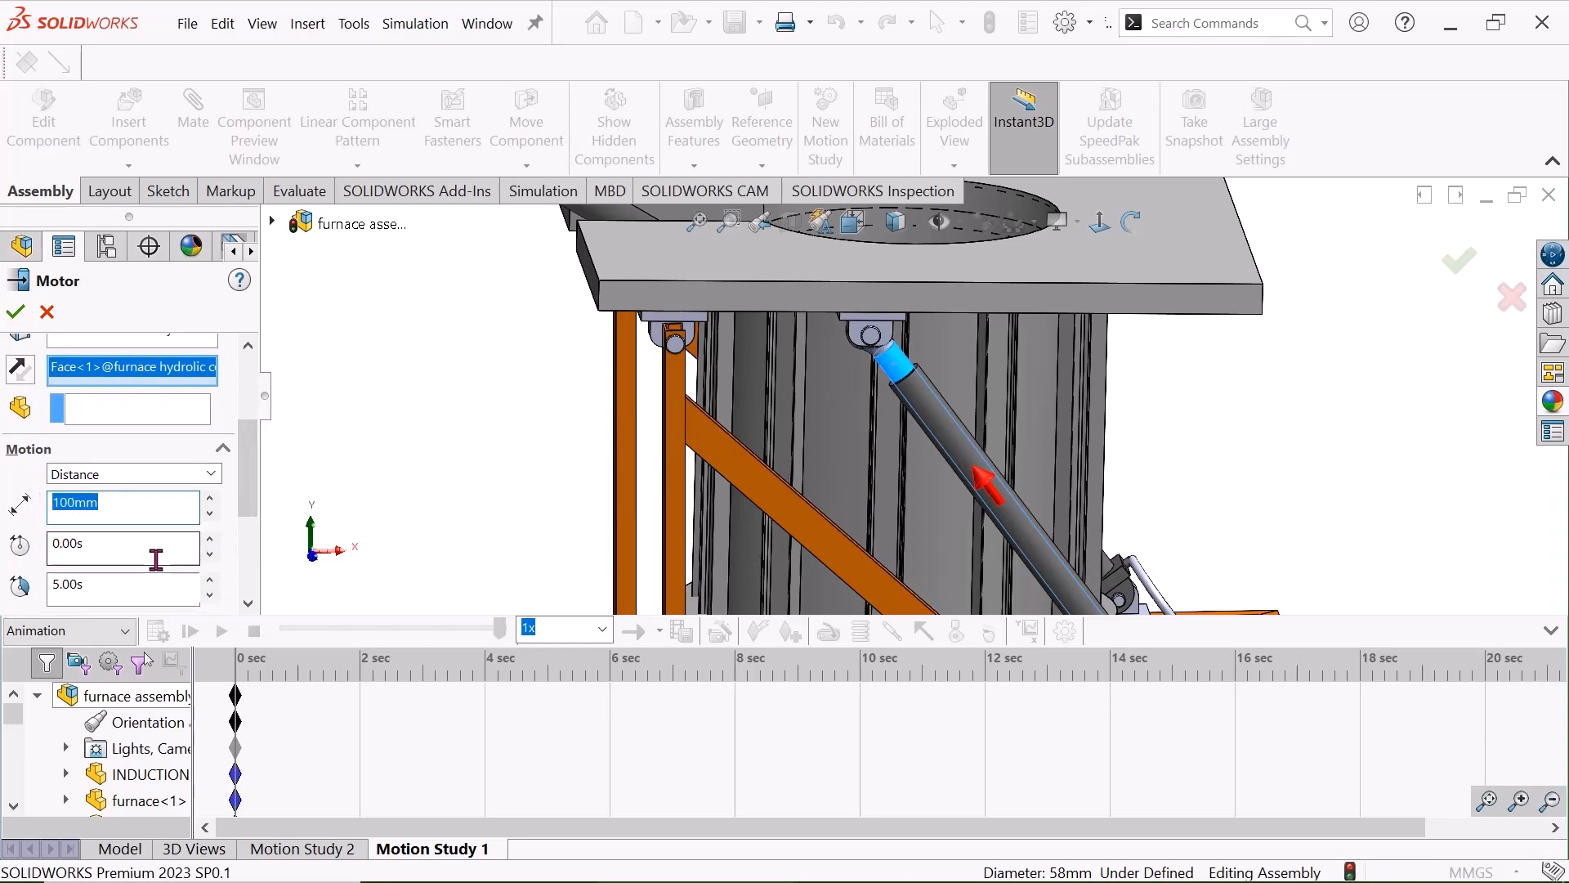
key(BackSpace)
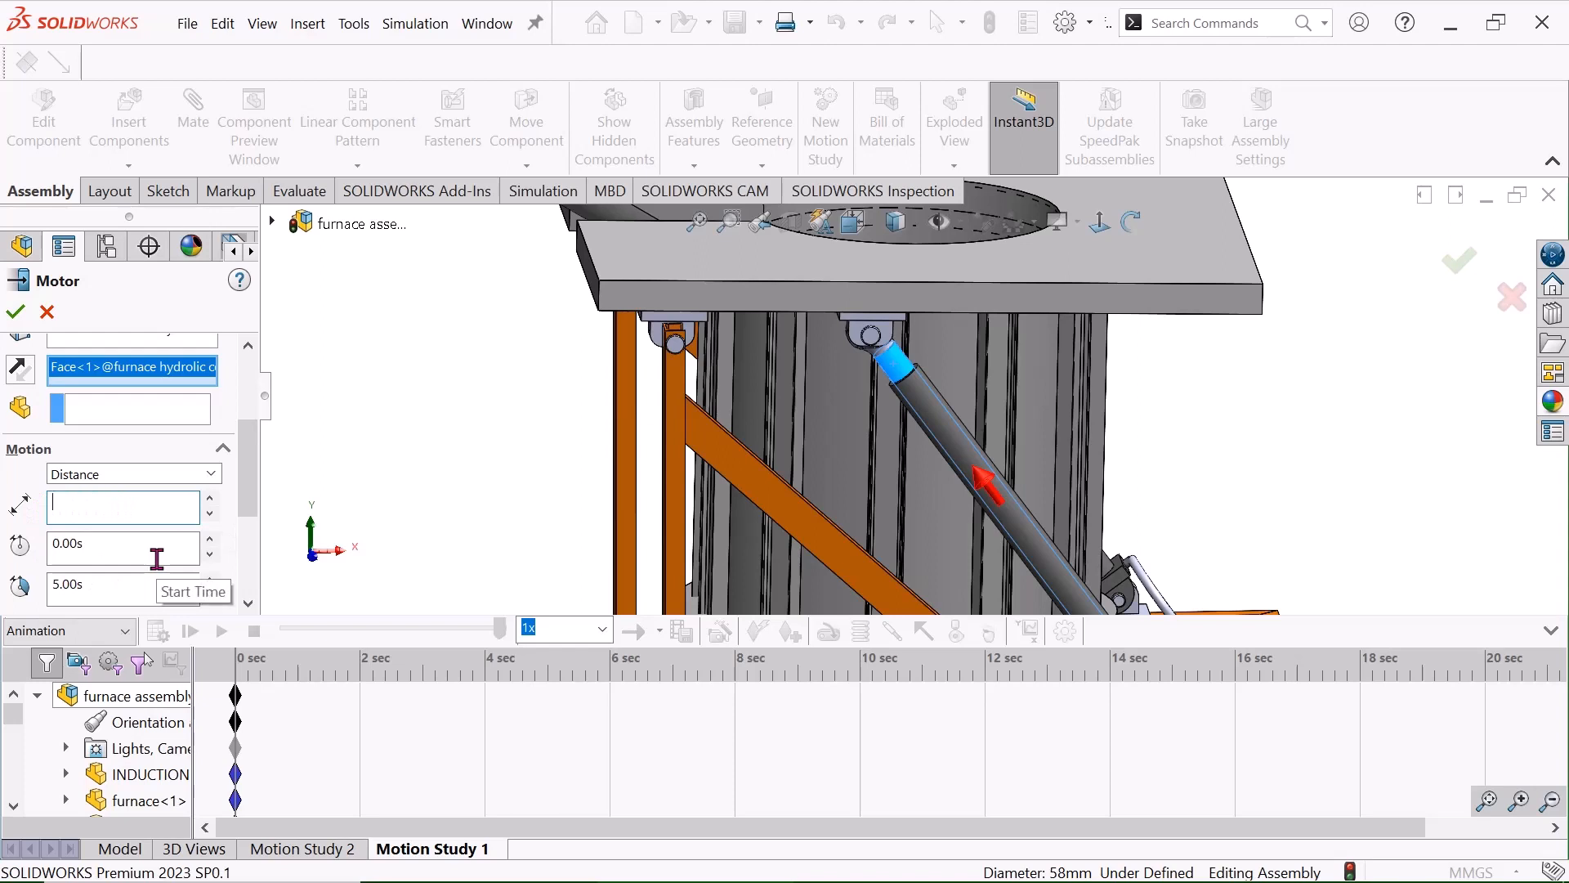
text(600)
key(Return)
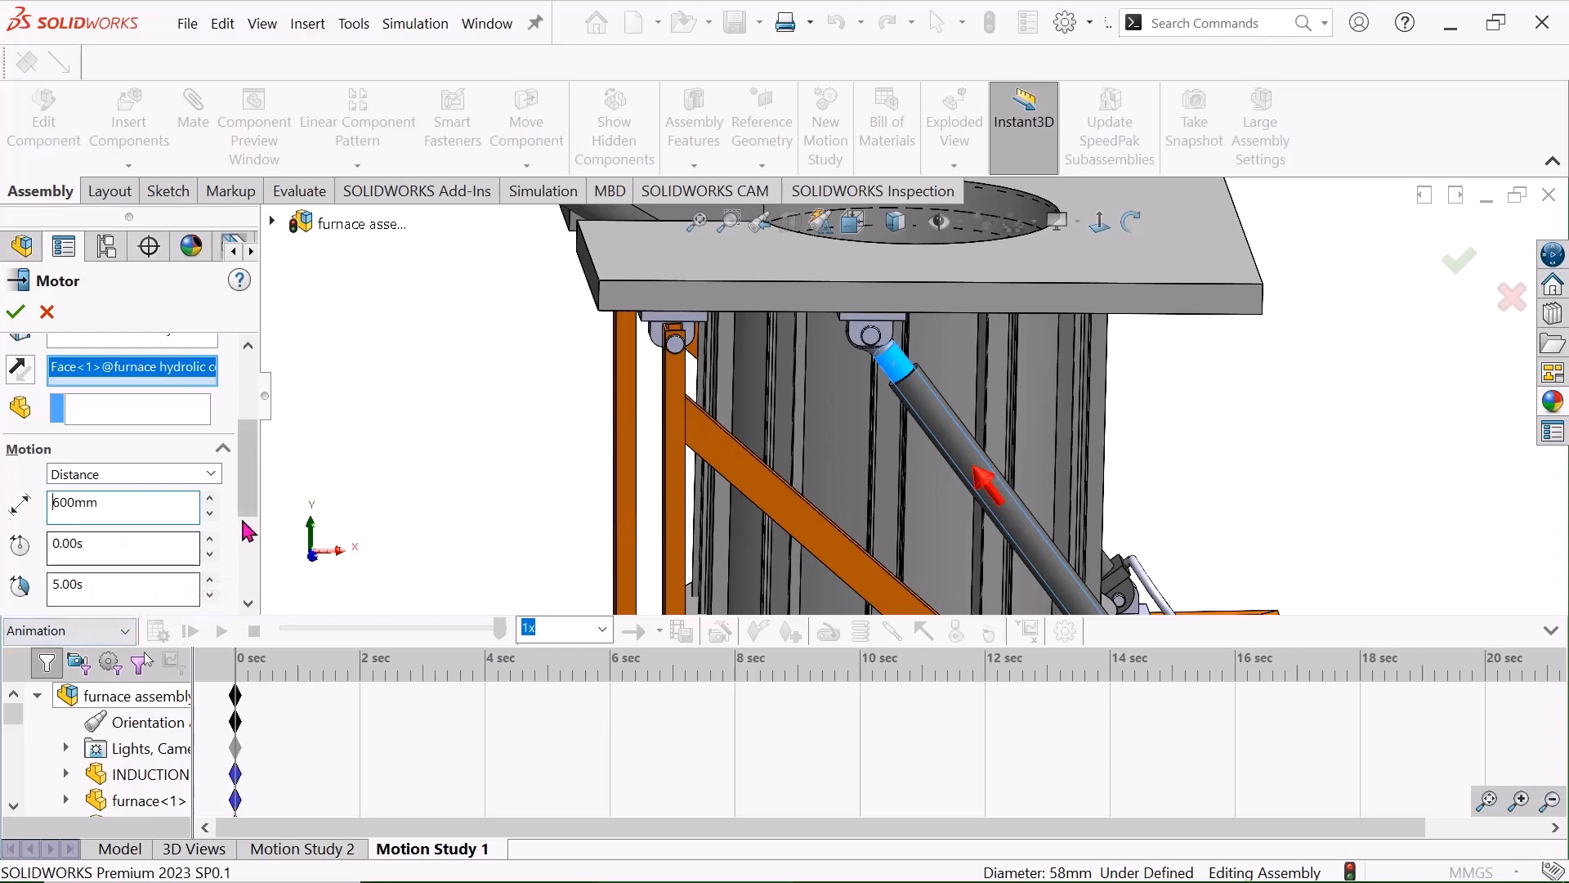
drag(252, 502, 234, 407)
click(15, 311)
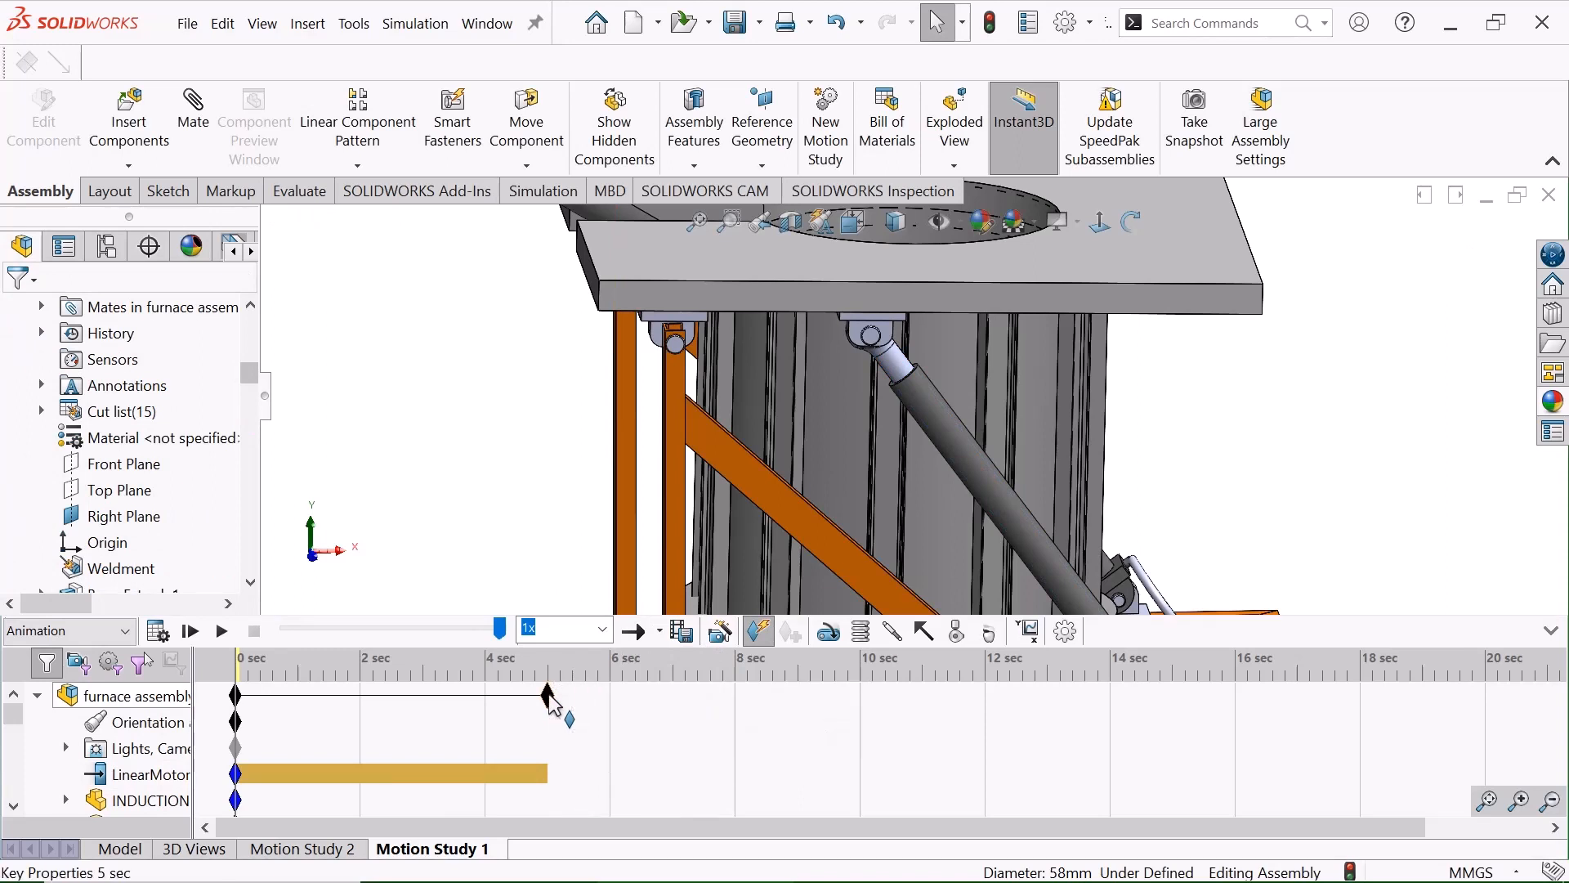
Extend the motion study's duration to 12 seconds
drag(549, 700, 985, 695)
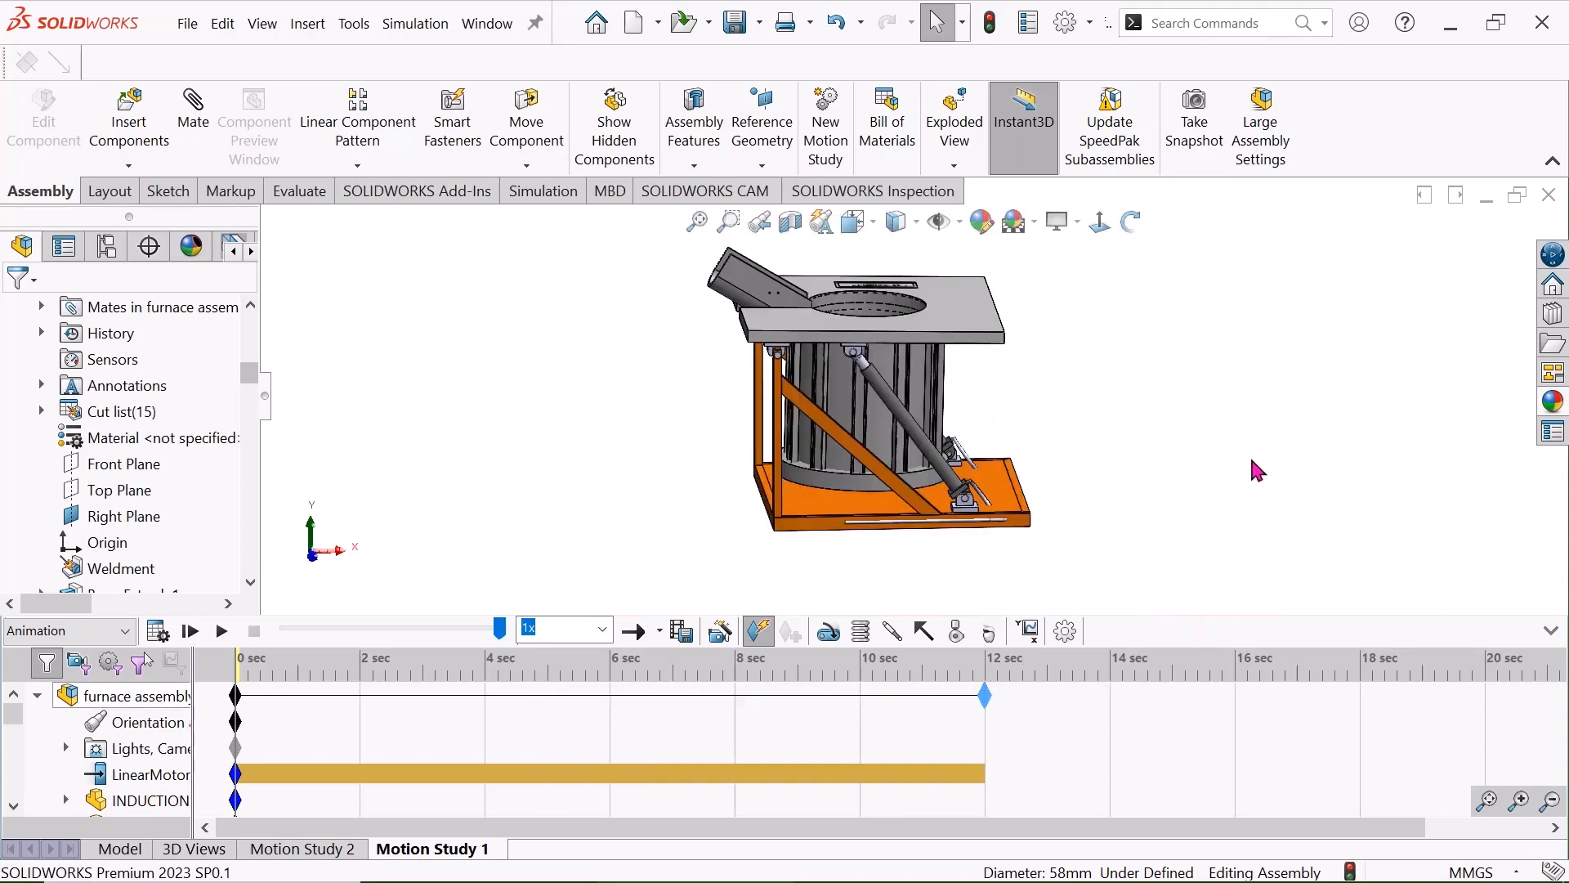
Collapse the command ribbon and hide the feature tree to give the furnace assembly more viewing space
scroll(944, 330, up, 3)
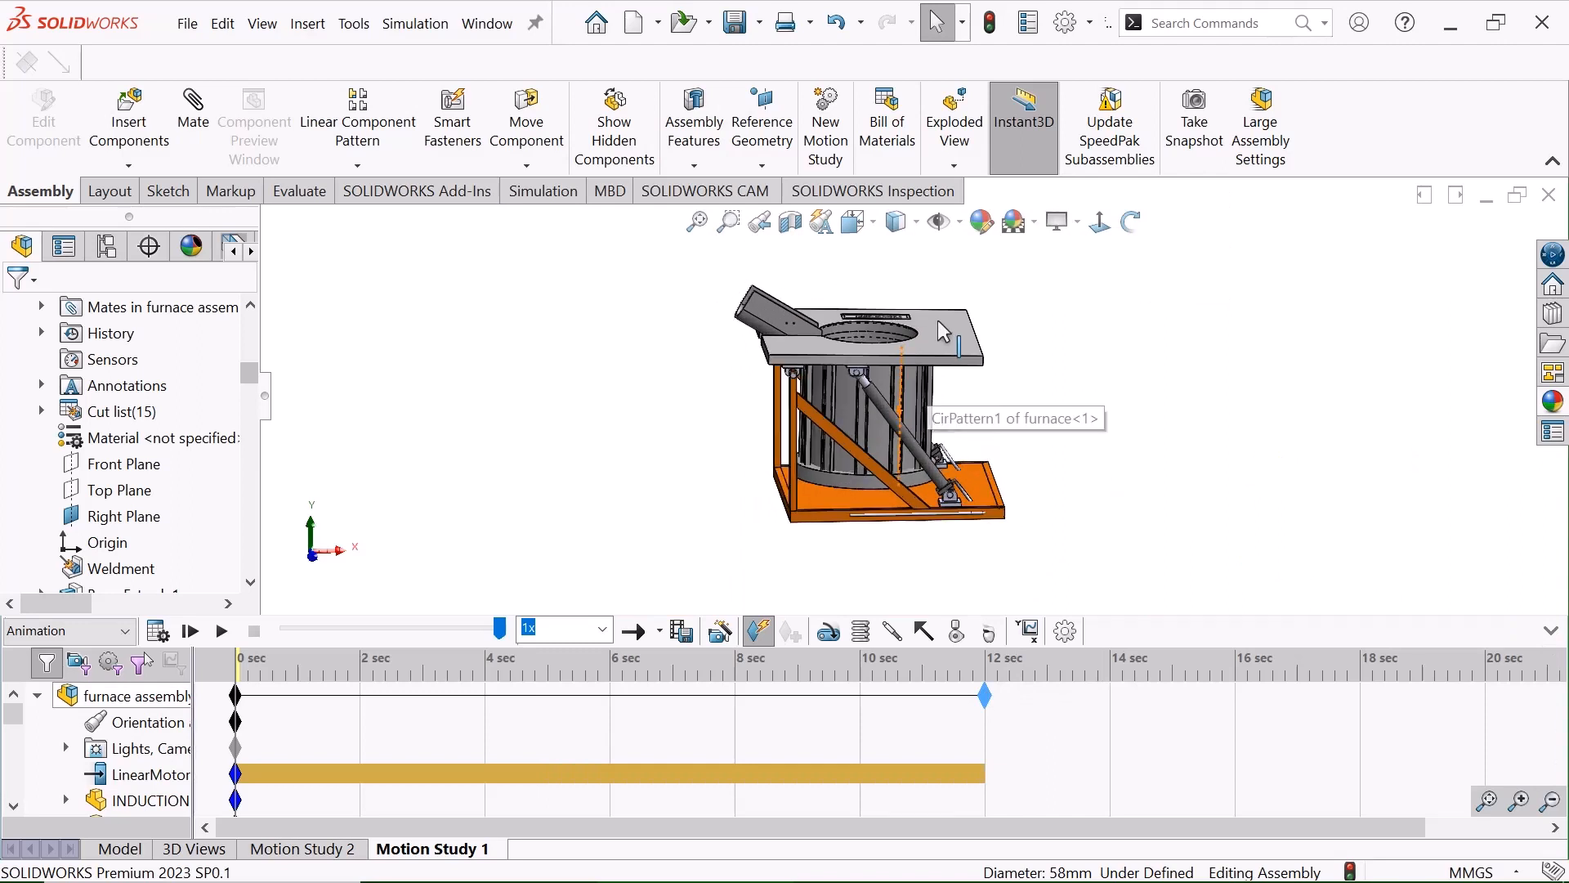
click(1552, 161)
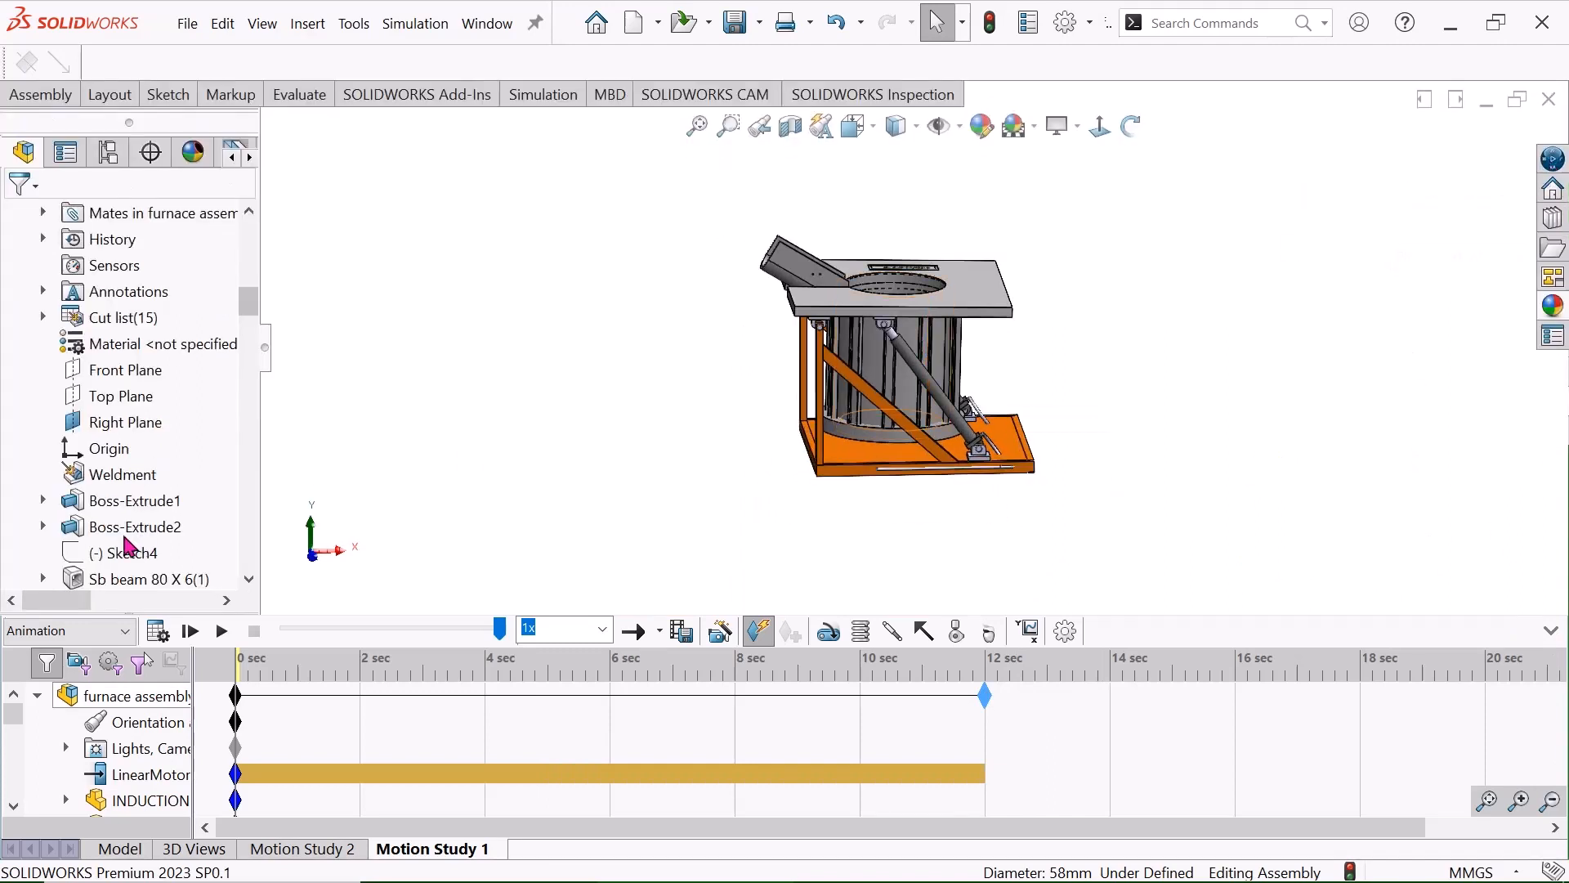
click(265, 352)
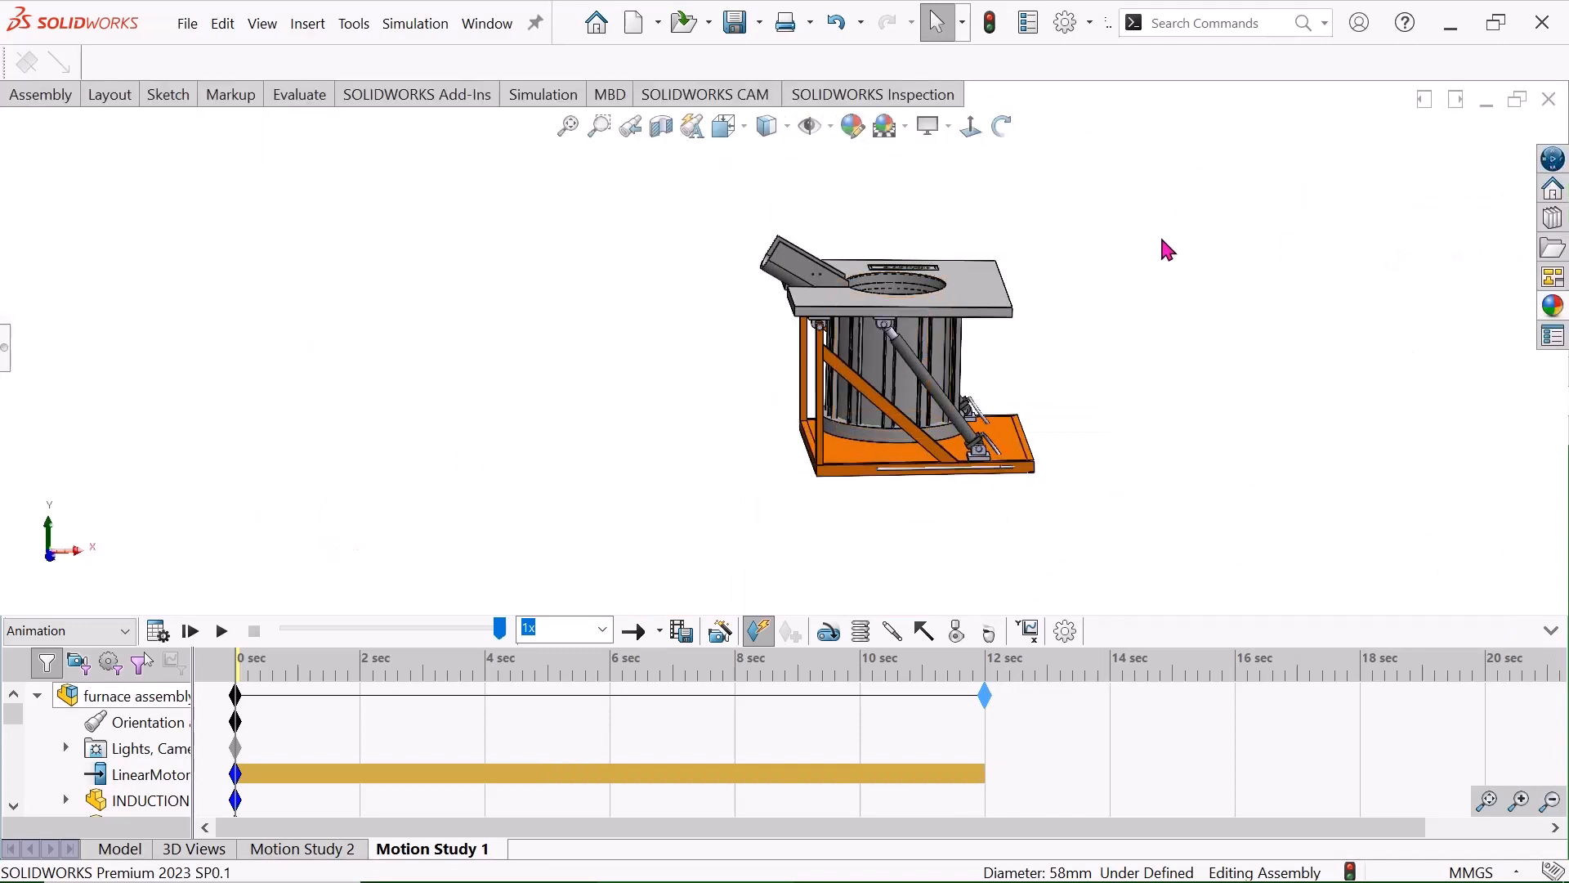
scroll(1120, 319, down, 1)
scroll(832, 210, down, 1)
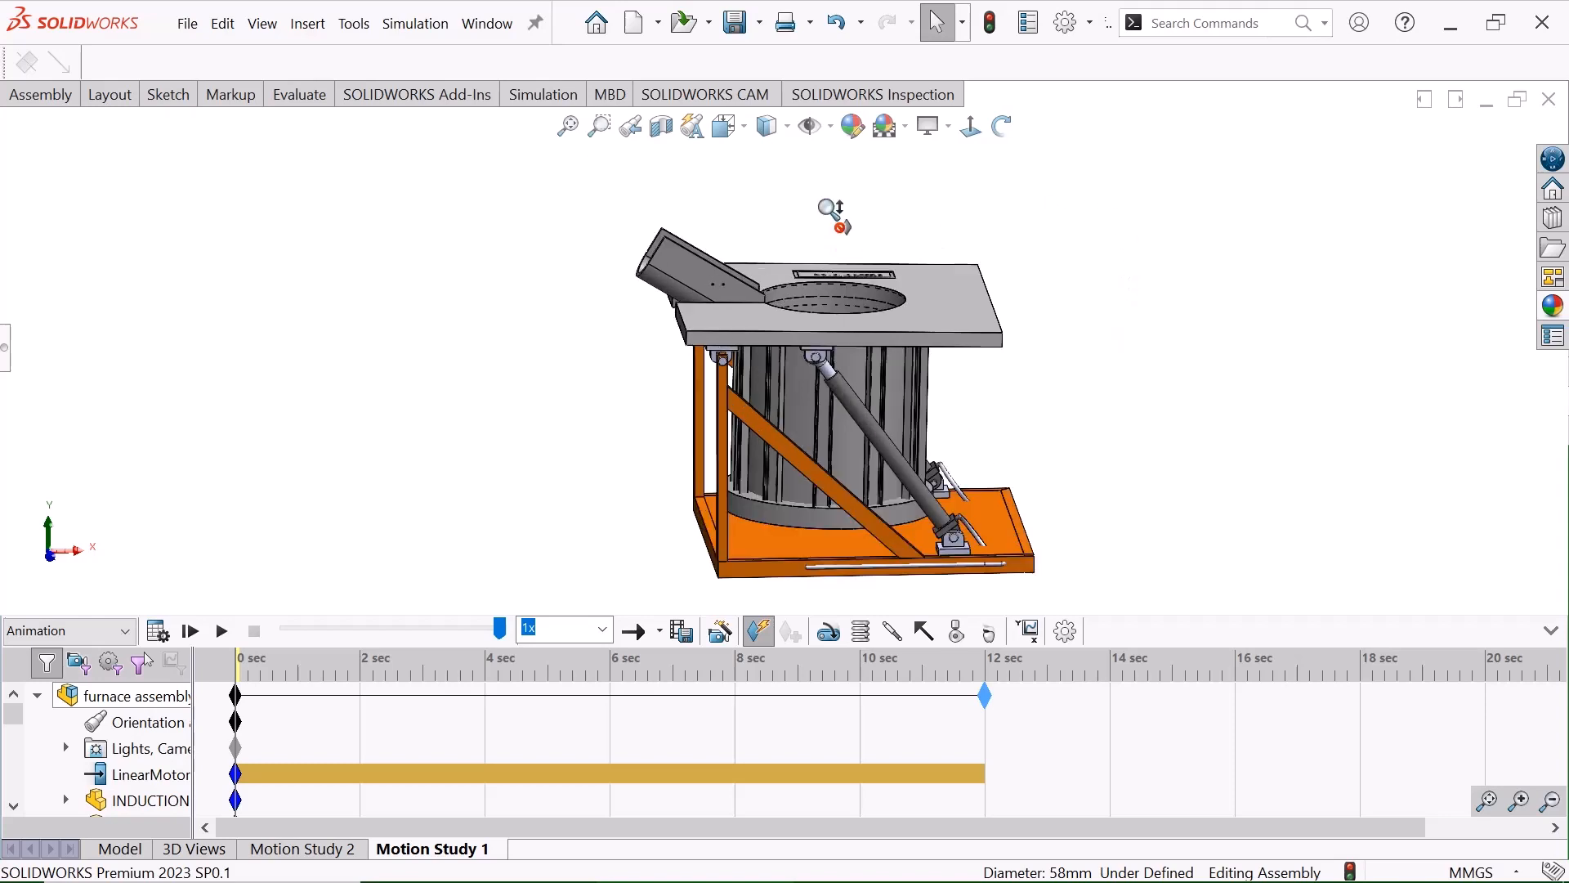
scroll(960, 592, down, 1)
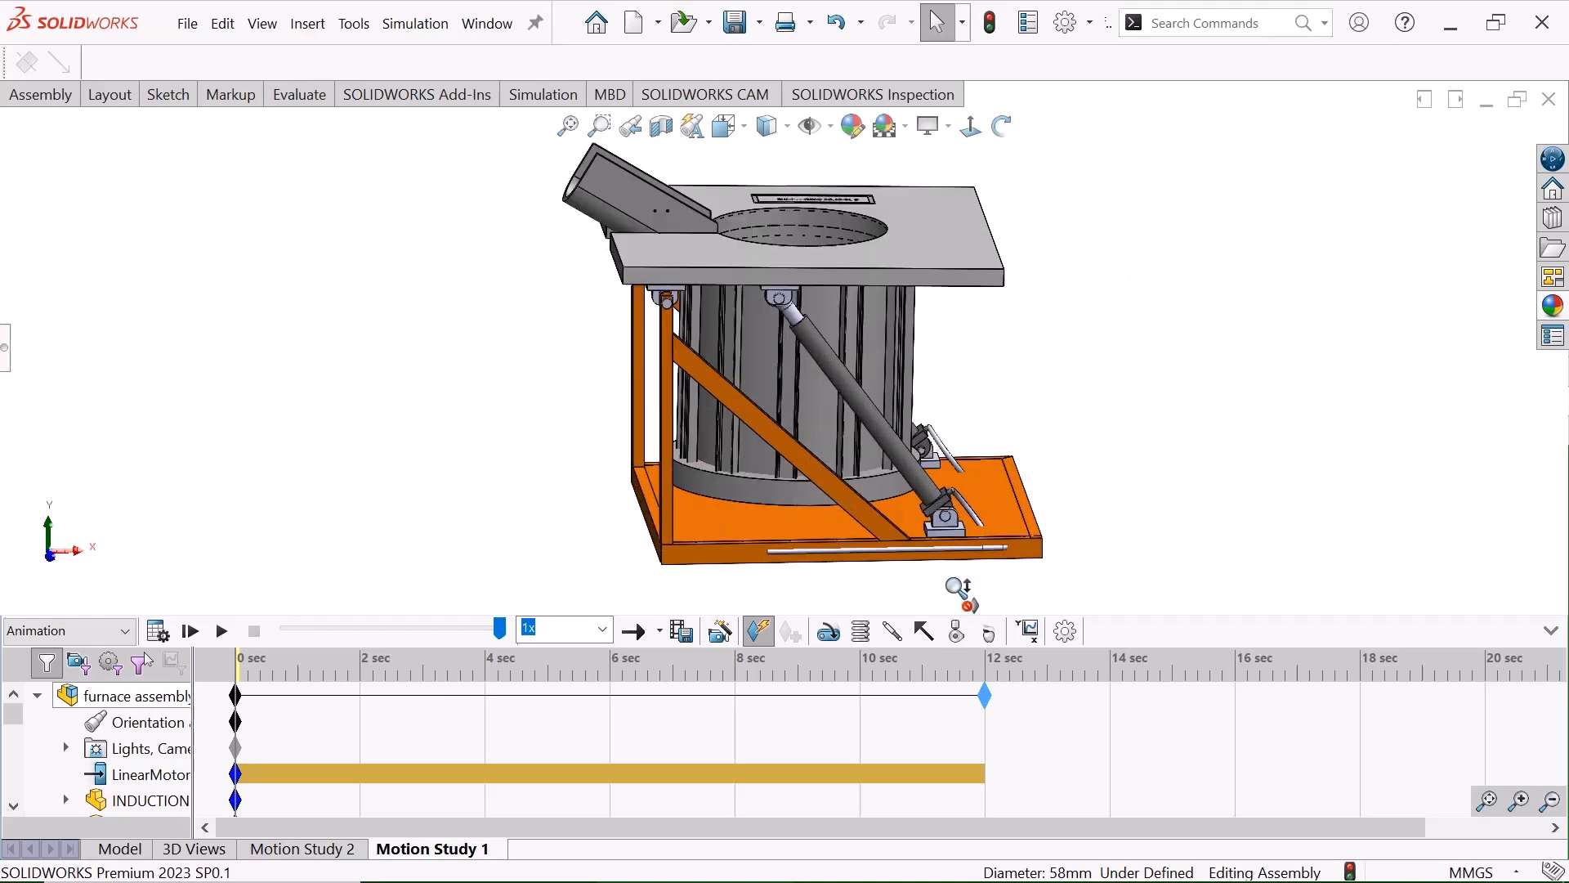
scroll(1061, 339, up, 1)
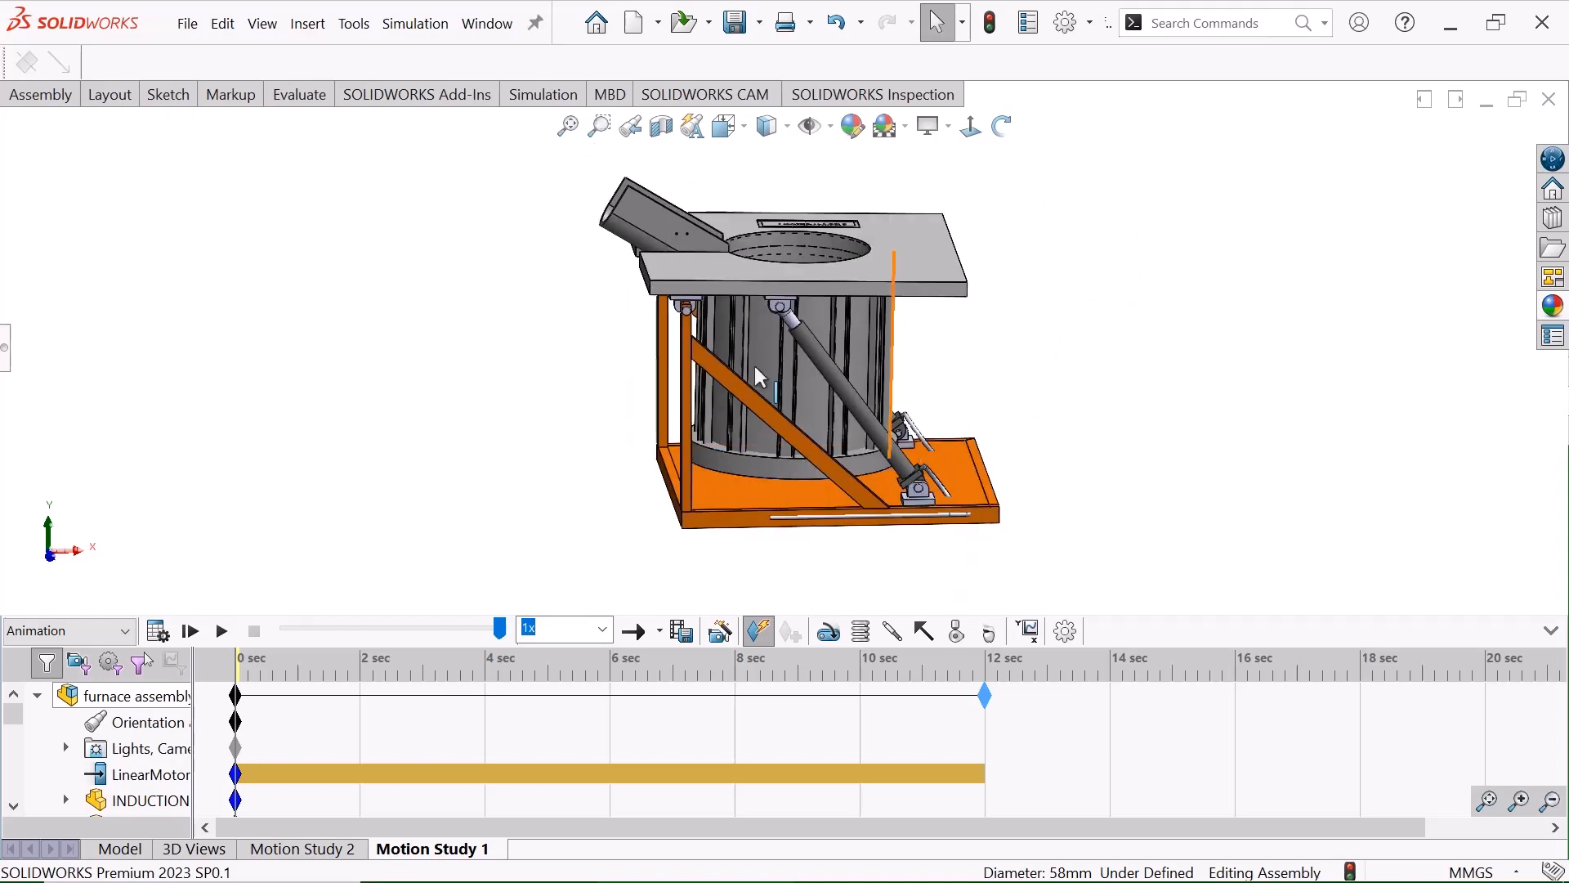
Run the furnace tilting motion study from the start and minimise its timeline
click(188, 636)
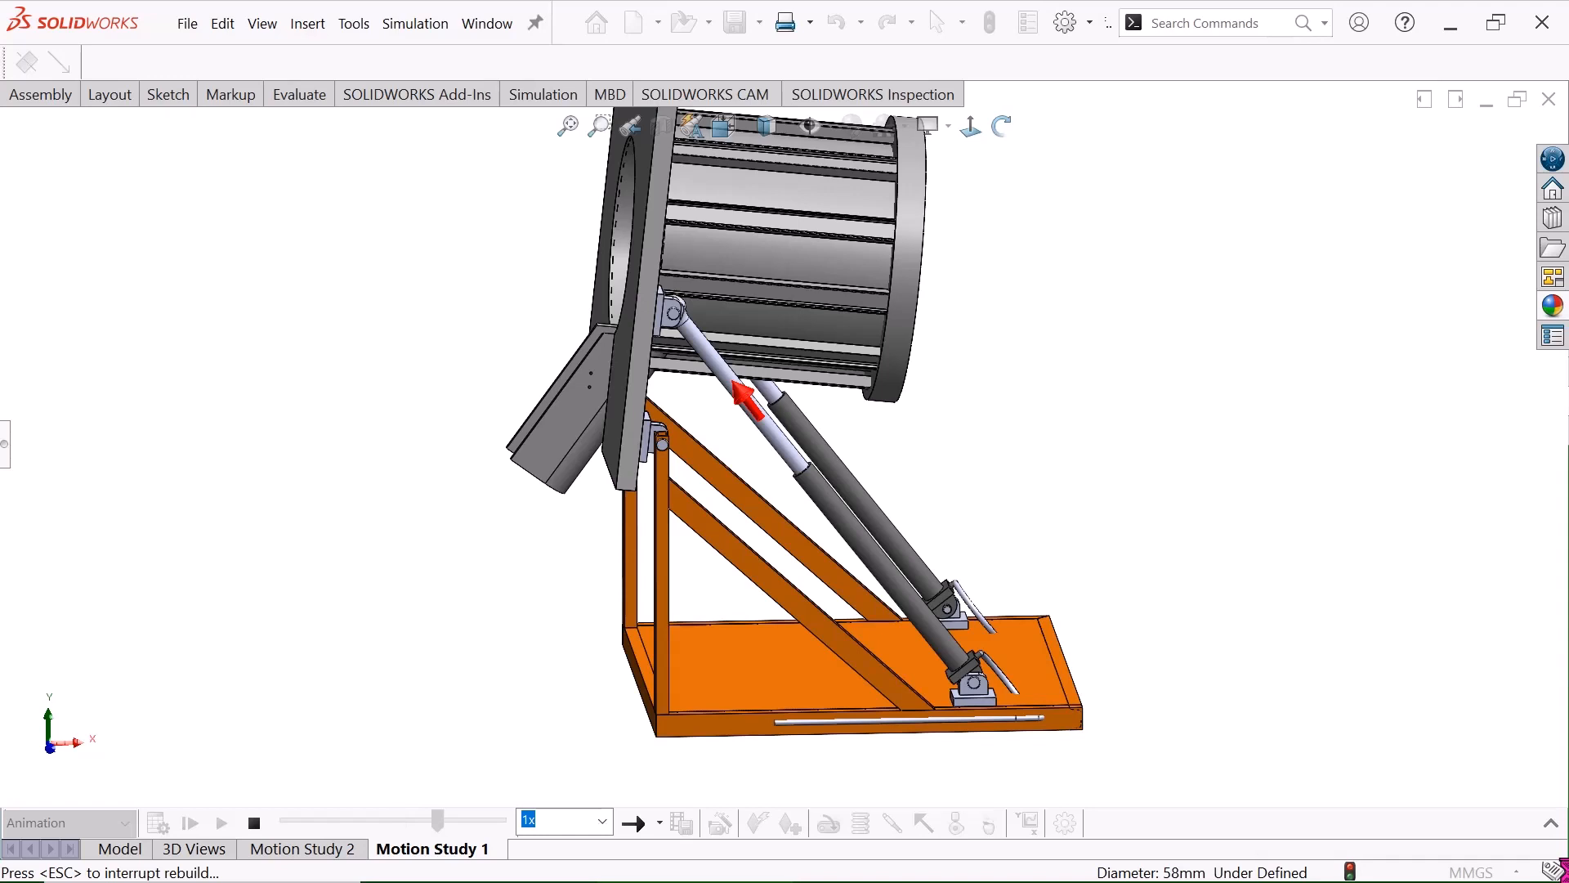
click(1552, 827)
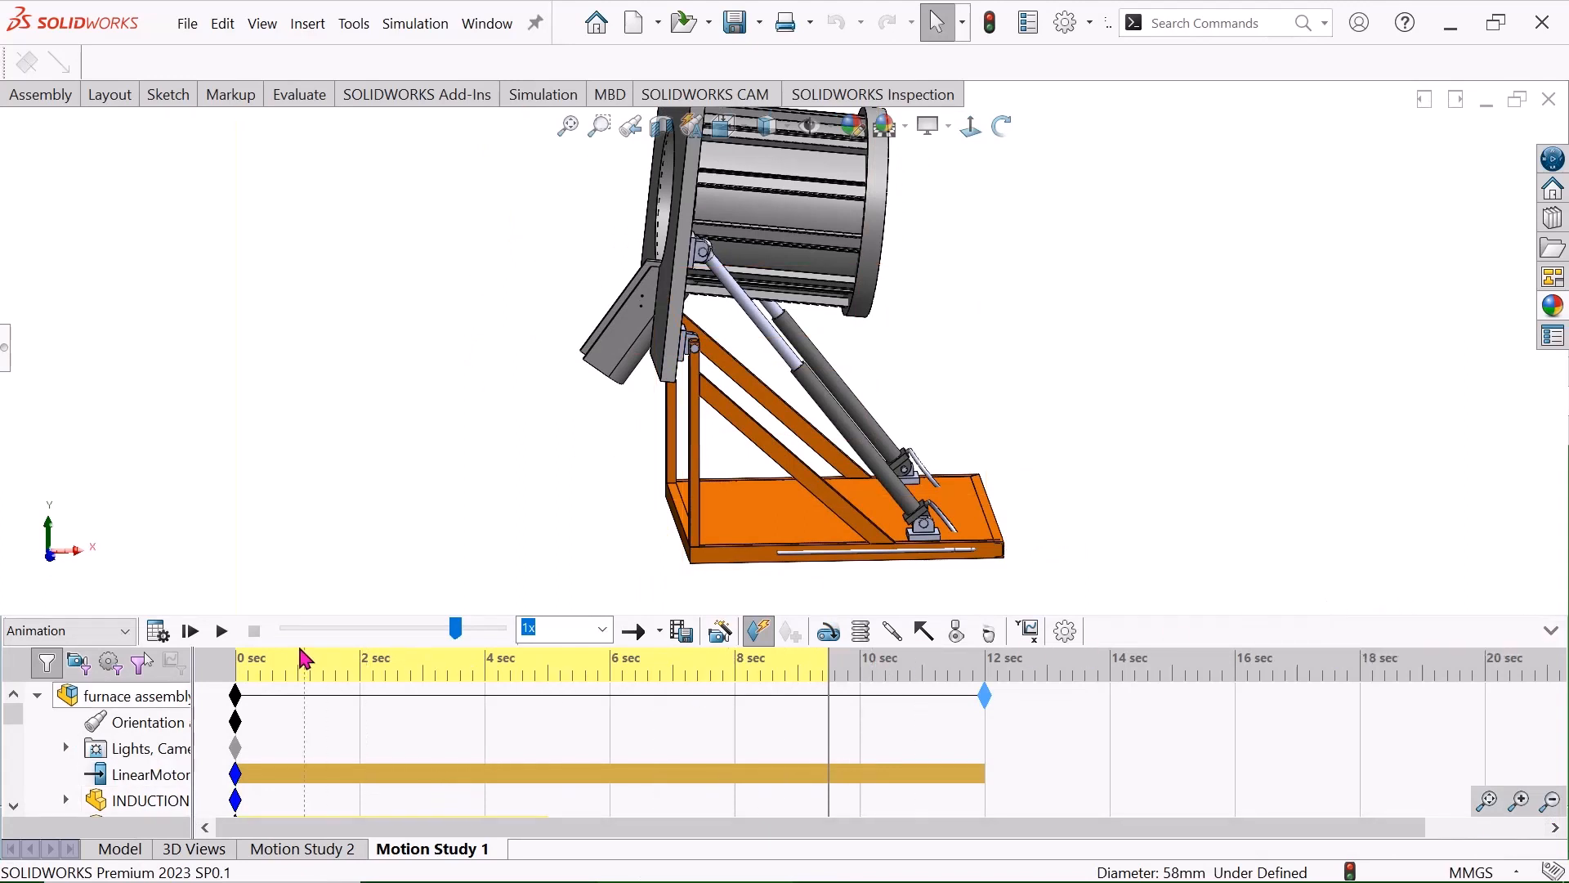
click(1552, 631)
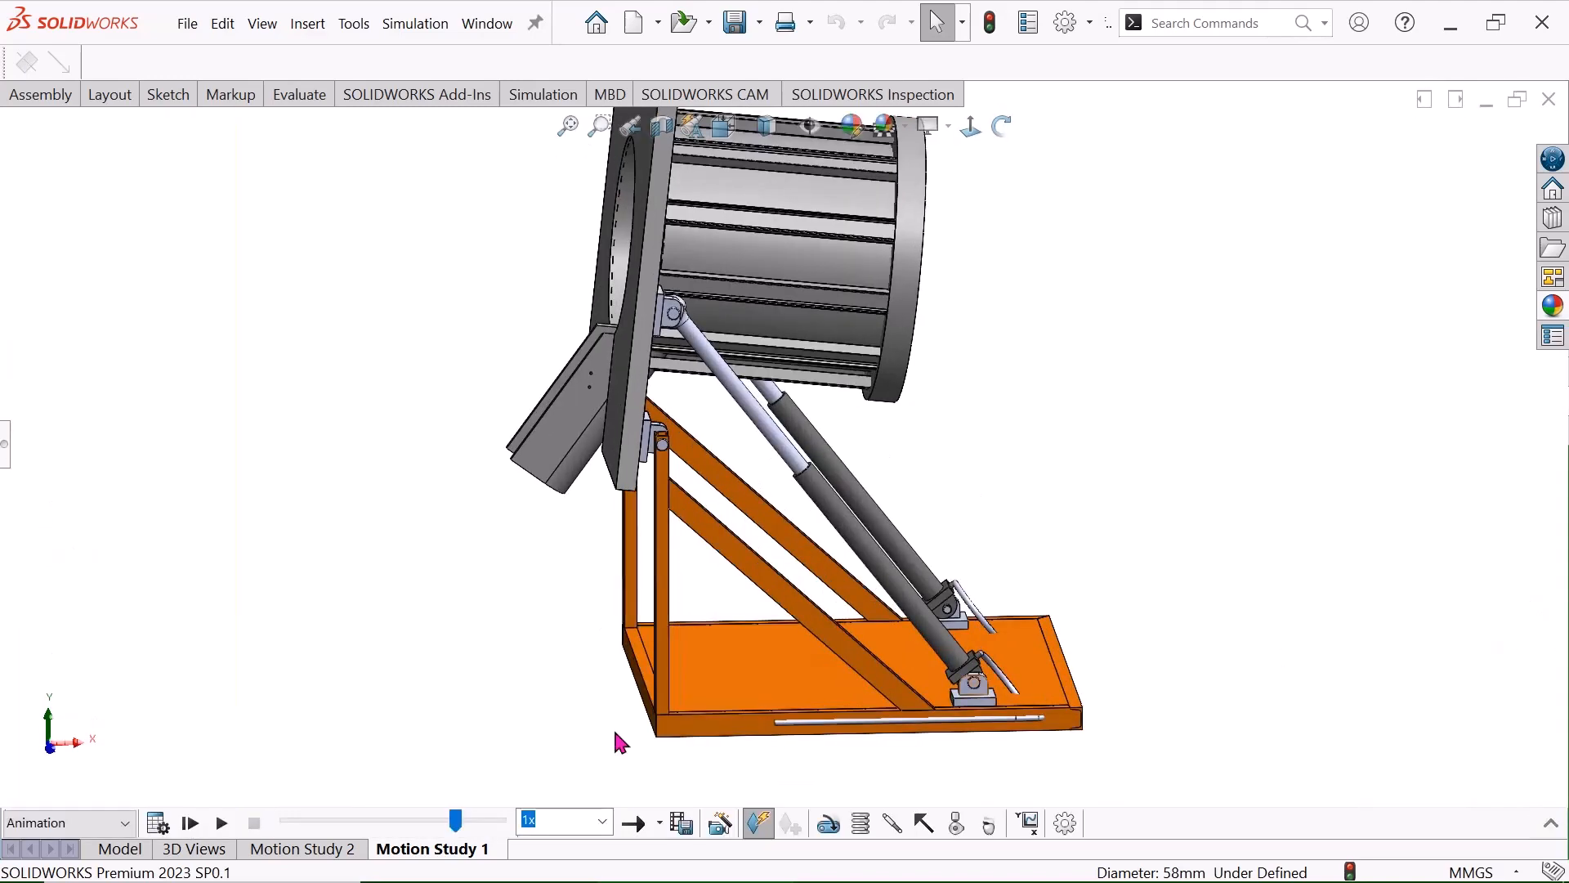
Play back the calculated tilting animation twice to review the furnace and hydraulic cylinder movement
click(222, 823)
scroll(1014, 267, up, 1)
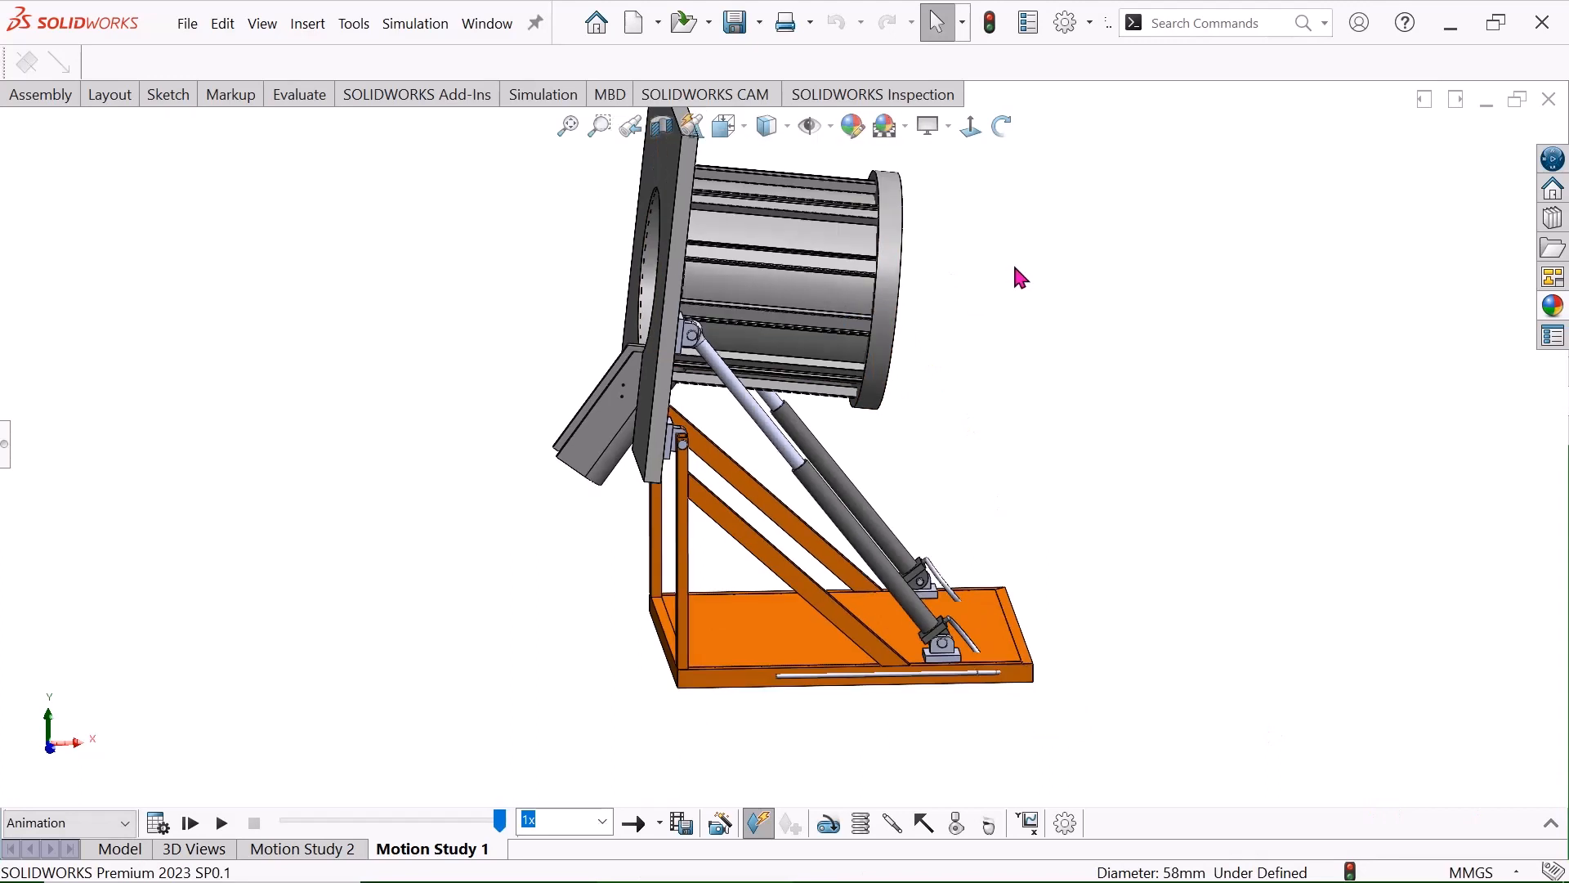
click(223, 823)
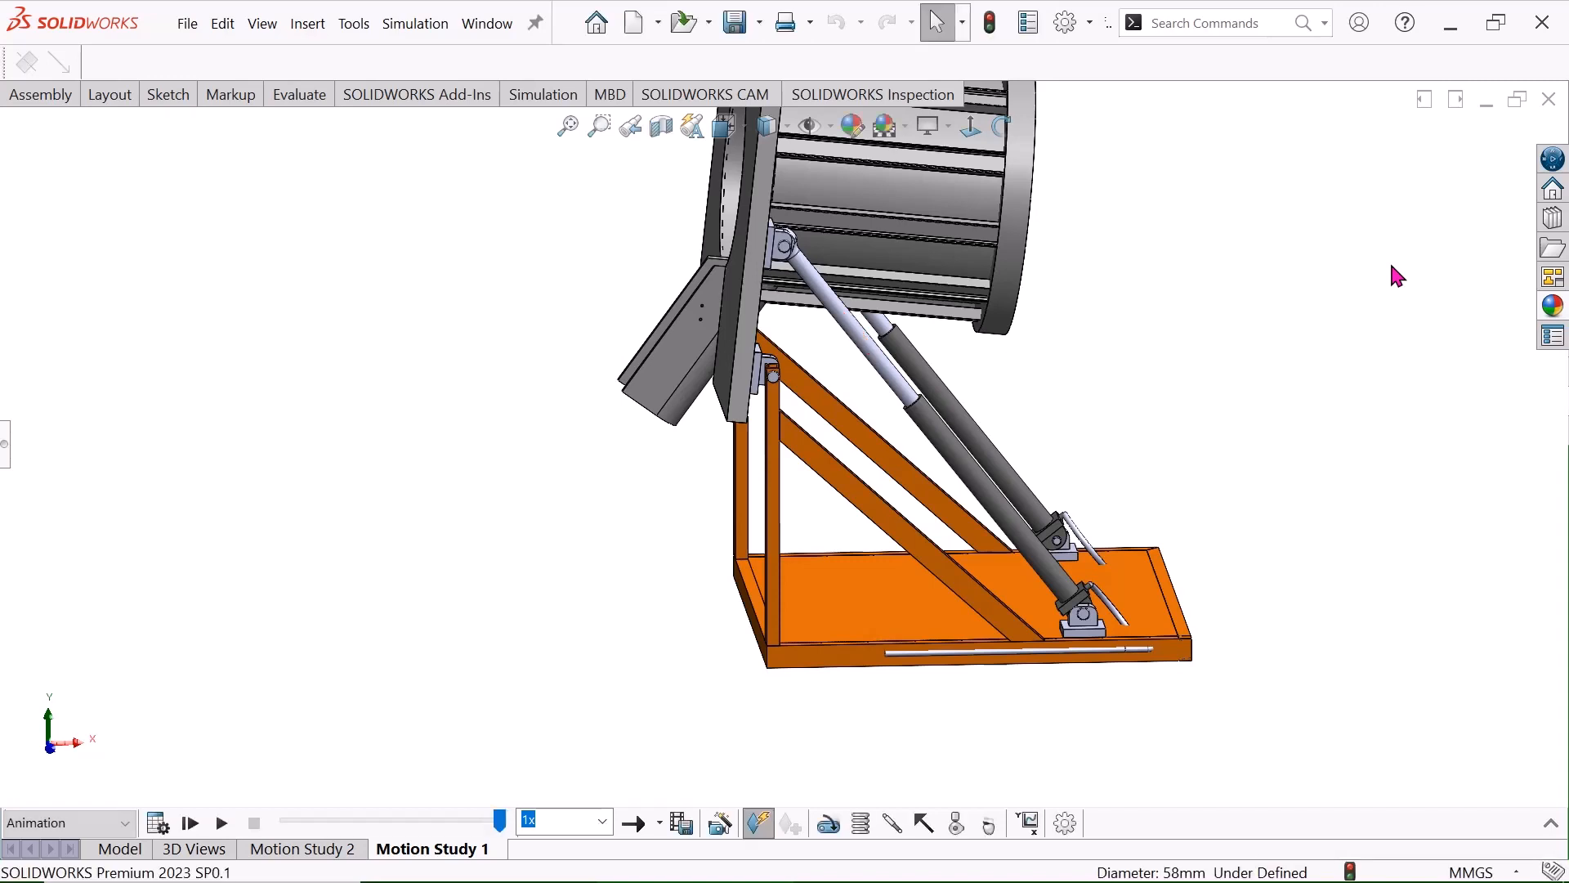
scroll(1400, 255, up, 1)
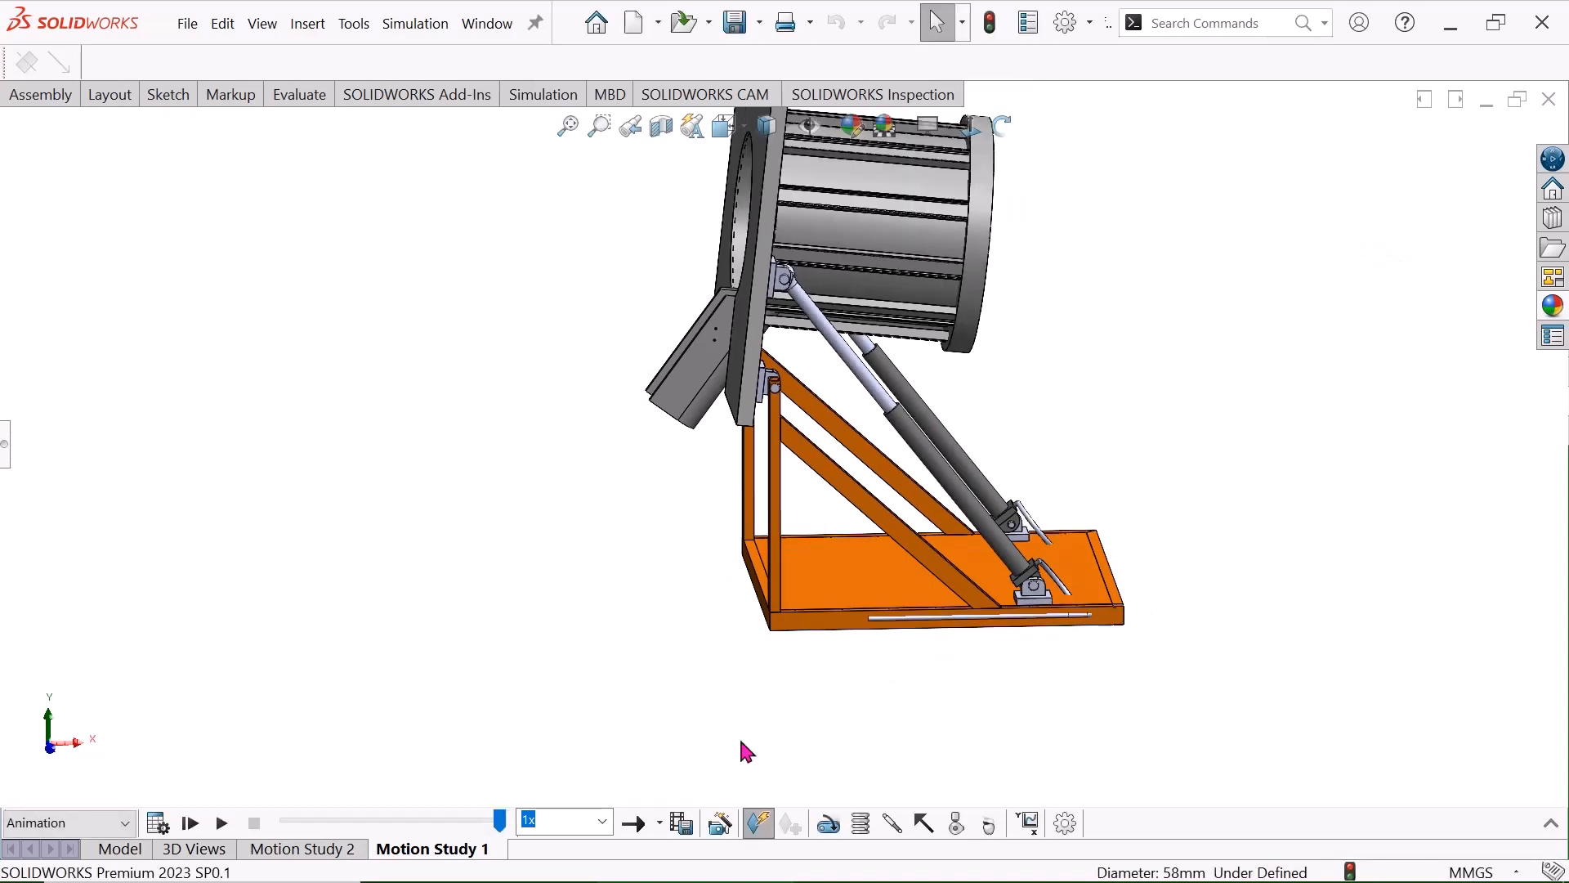
Set the motion study's playback mode to Reciprocate and play the furnace tilting animation
click(659, 825)
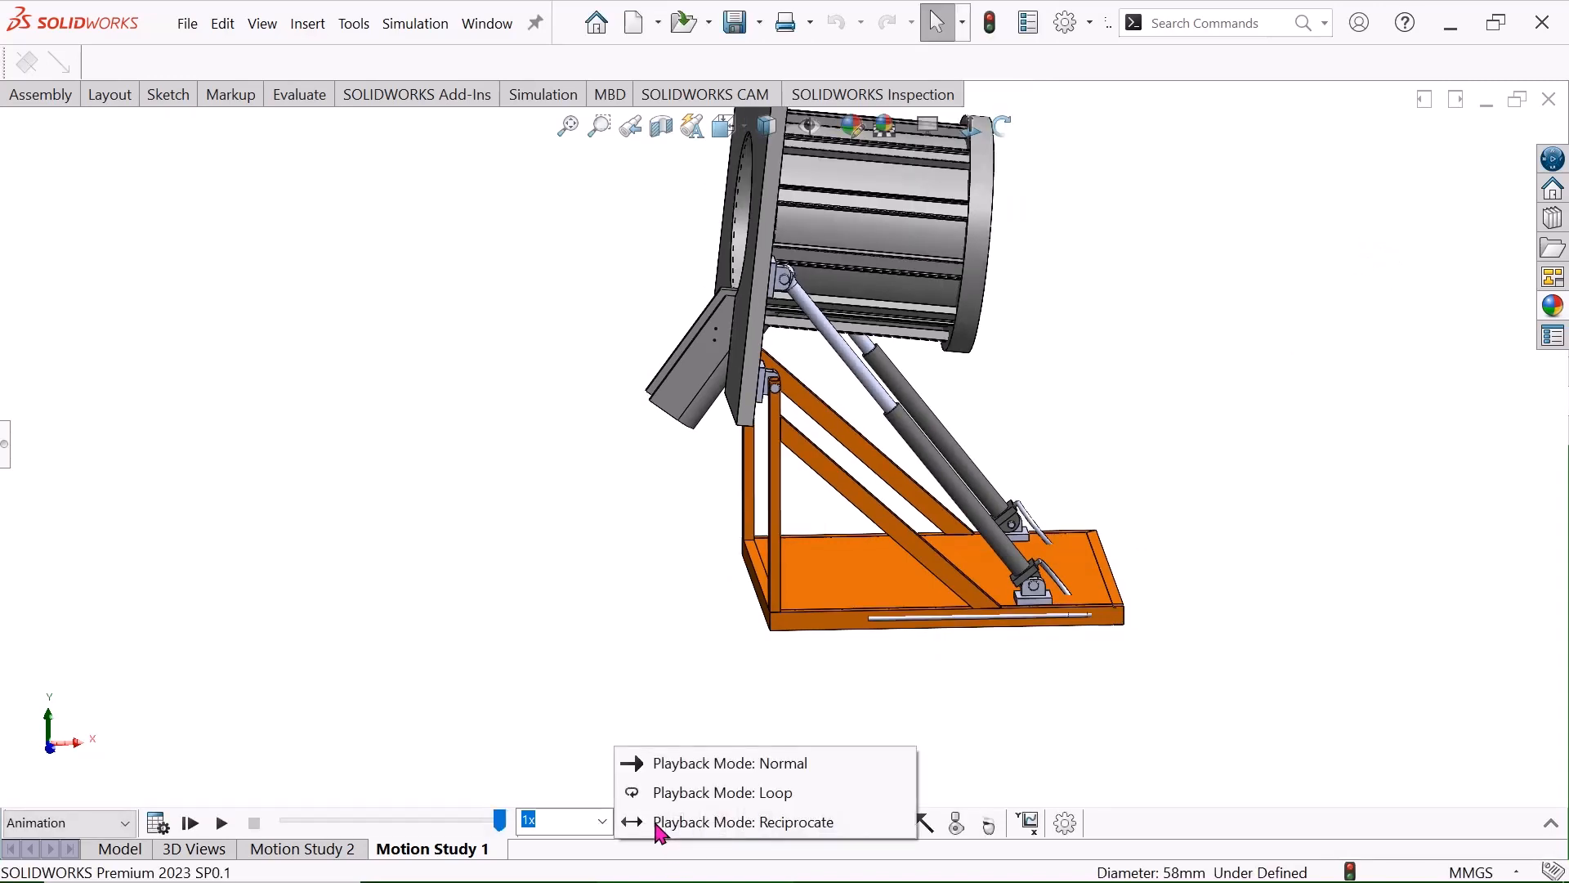
click(677, 822)
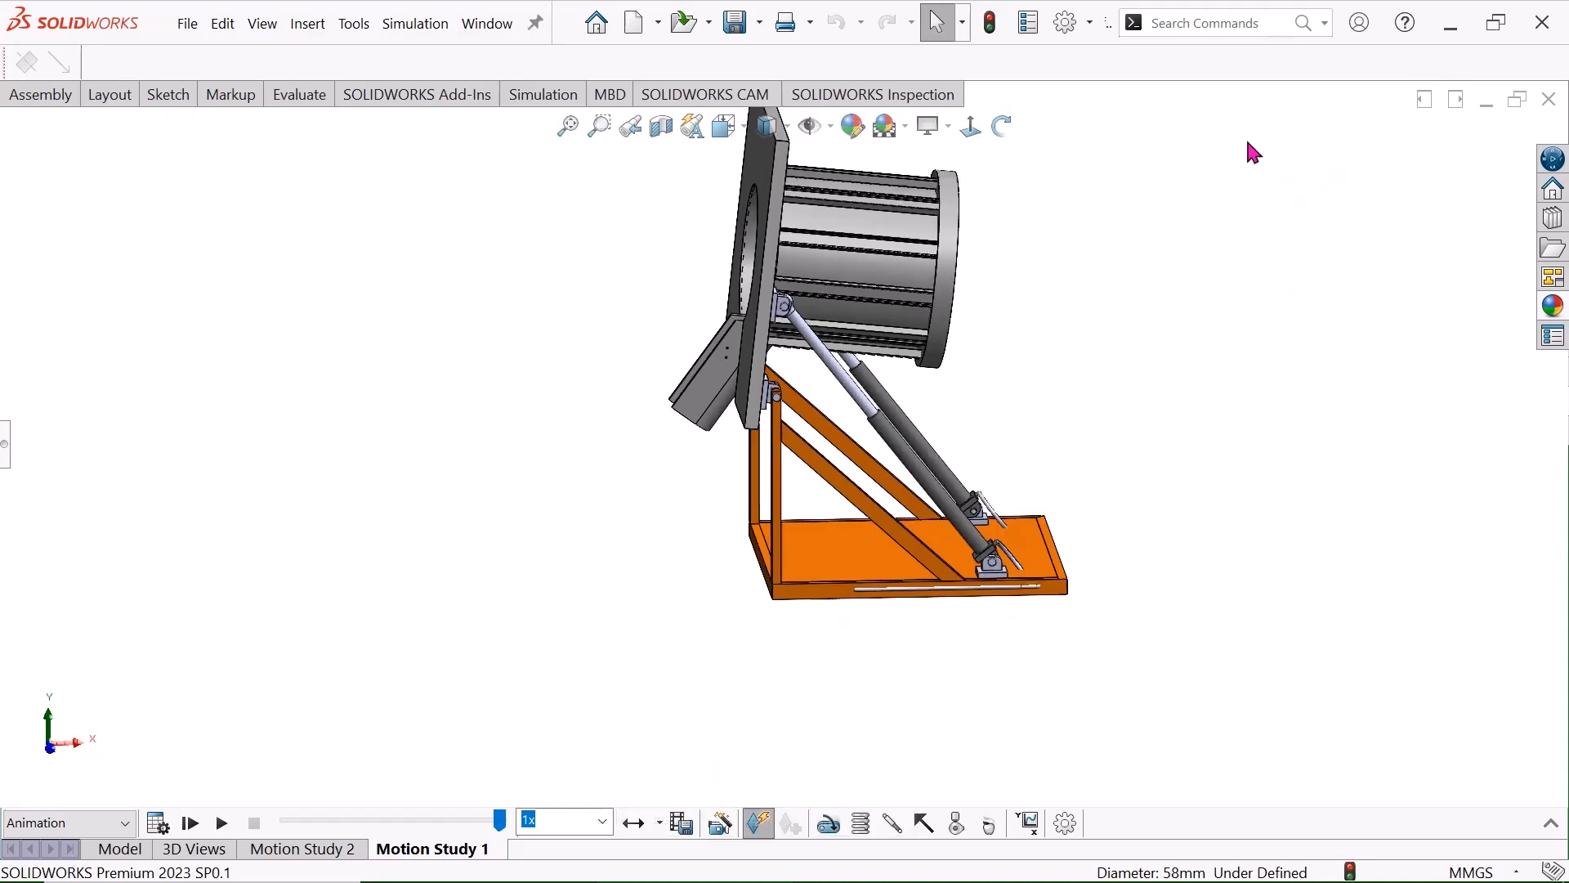
scroll(1070, 114, down, 3)
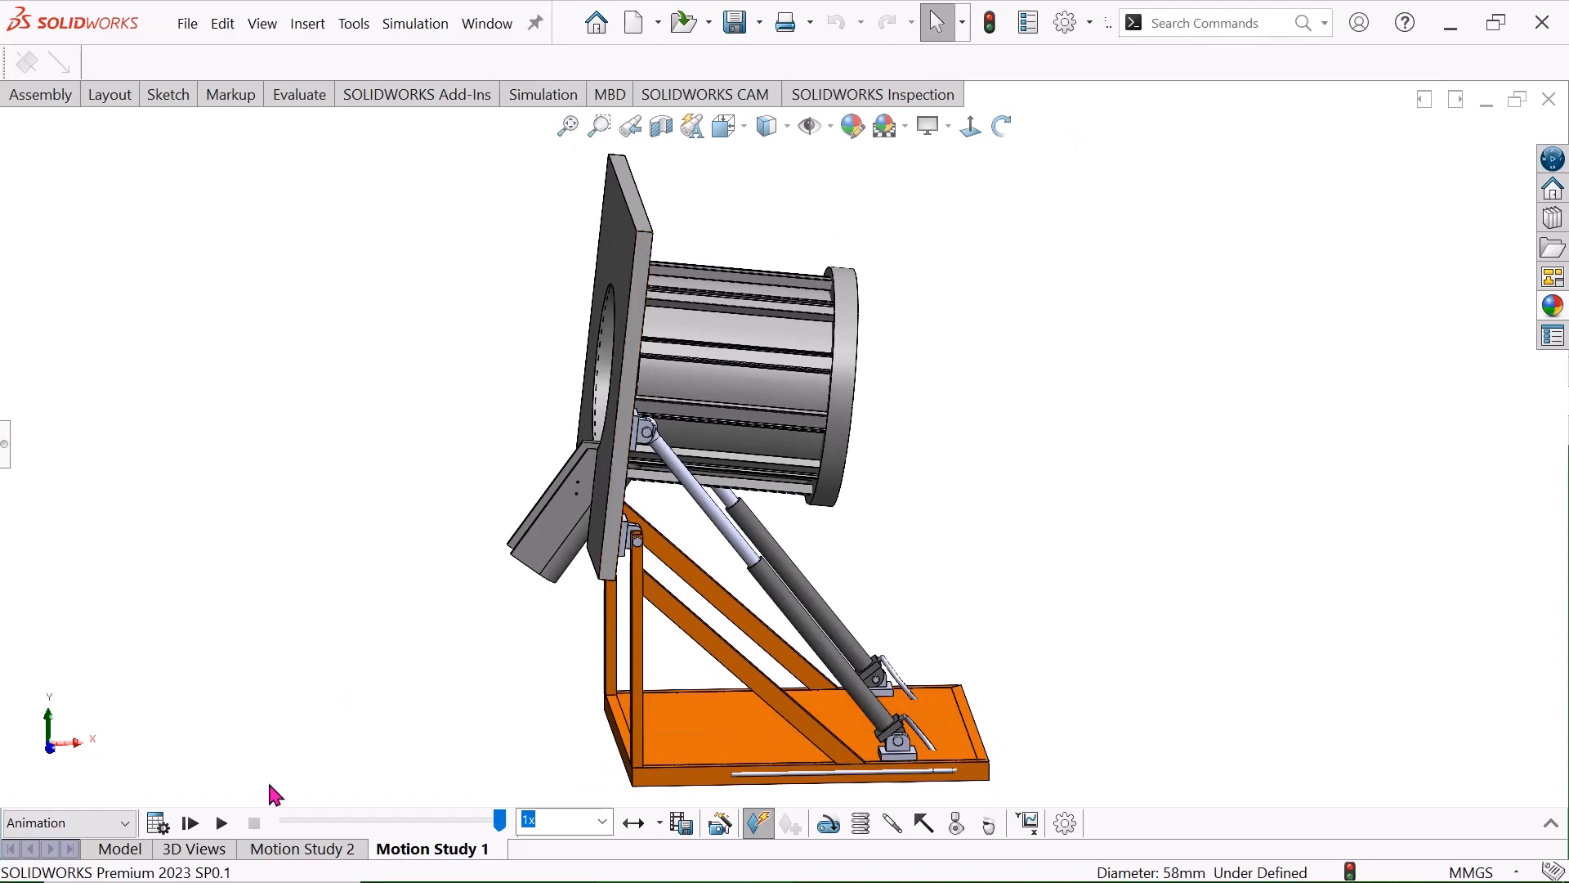
click(221, 823)
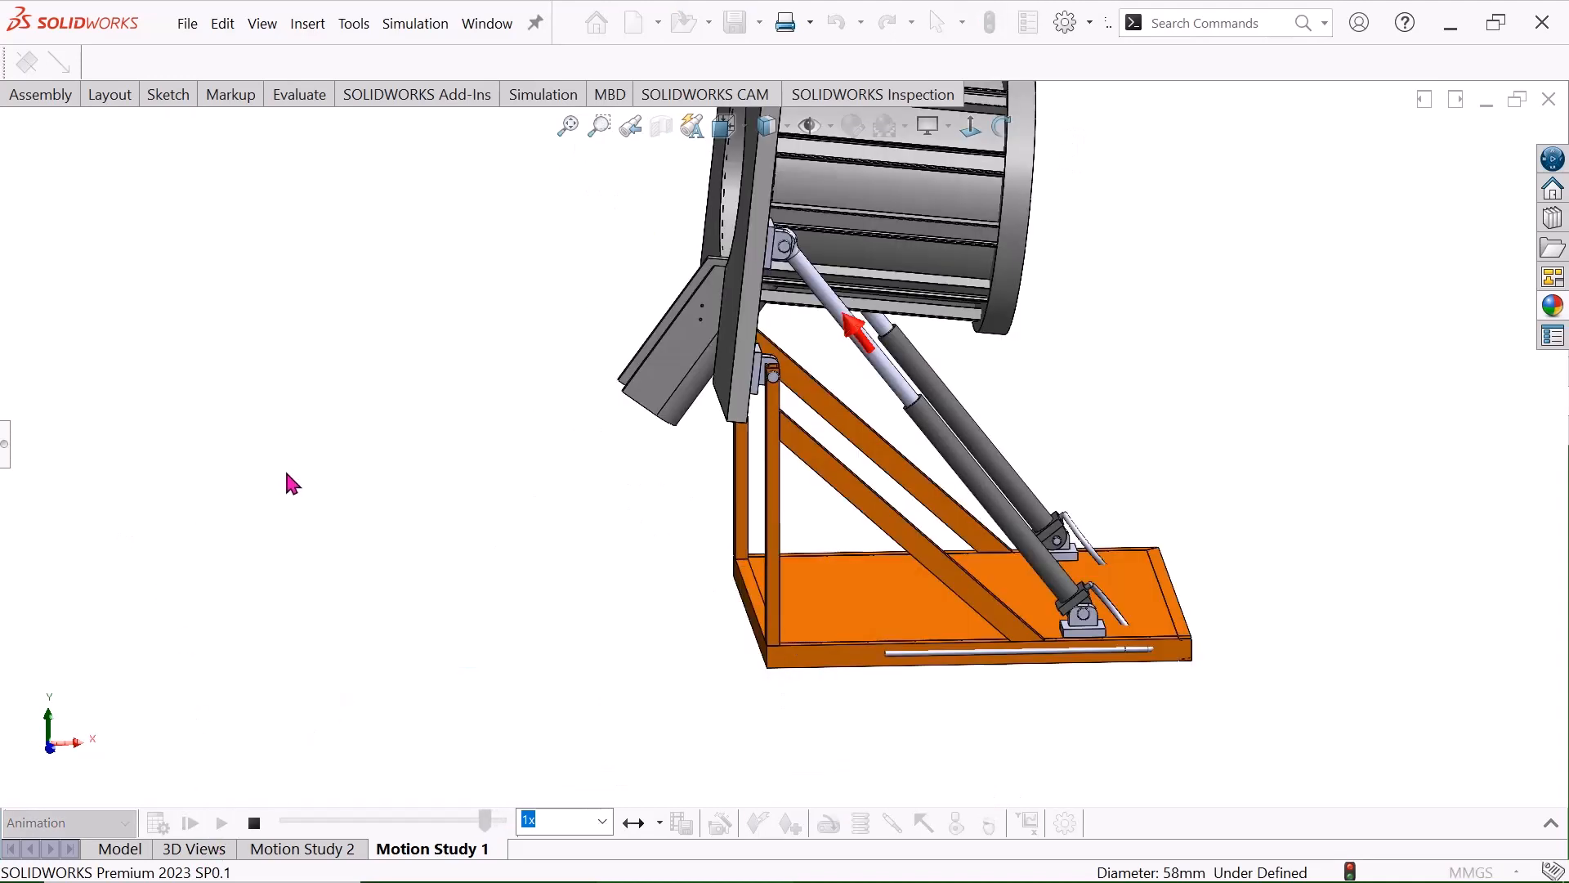